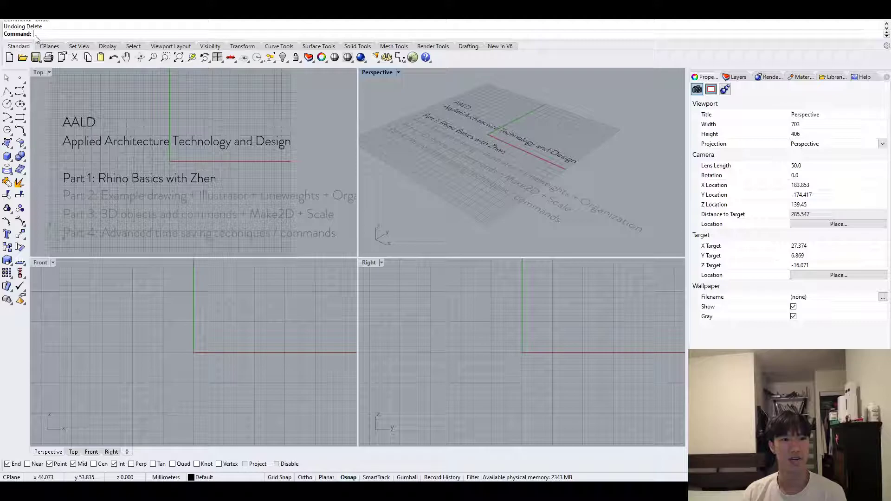
{"action": "type", "text": "Line"}
{"action": "key", "text": "BackSpace"}
{"action": "key", "text": "BackSpace"}
{"action": "key", "text": "BackSpace"}
{"action": "key", "text": "BackSpace"}
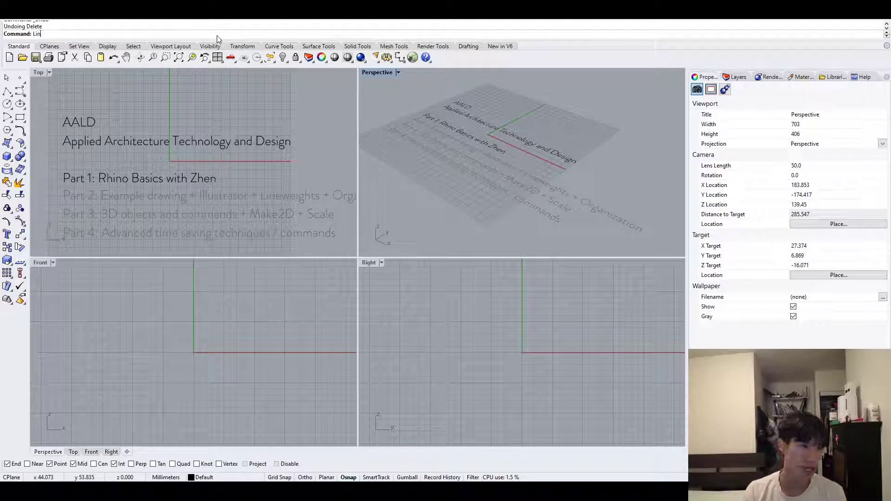
{"action": "type", "text": "Point"}
Step: Delete all the text objects from the model and maximize the Top viewport
{"action": "key", "text": "ctrl+a"}
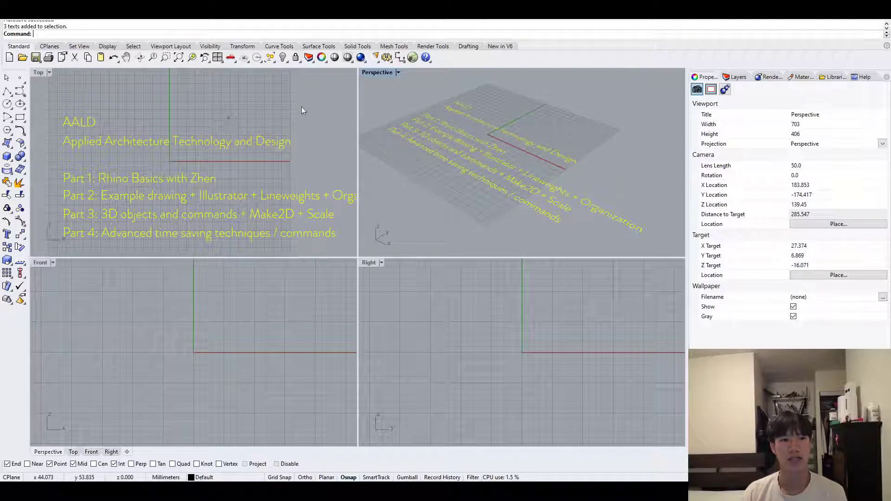
{"action": "key", "text": "Delete"}
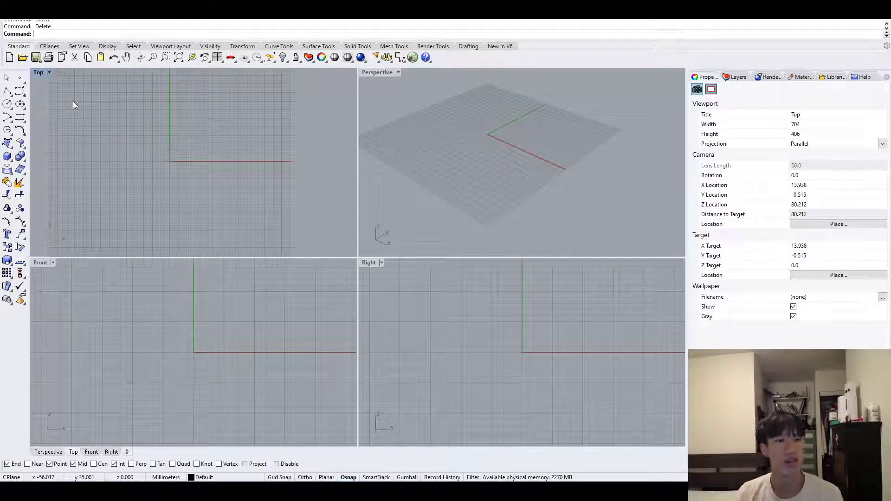
{"action": "double_click", "coordinate": [37, 72]}
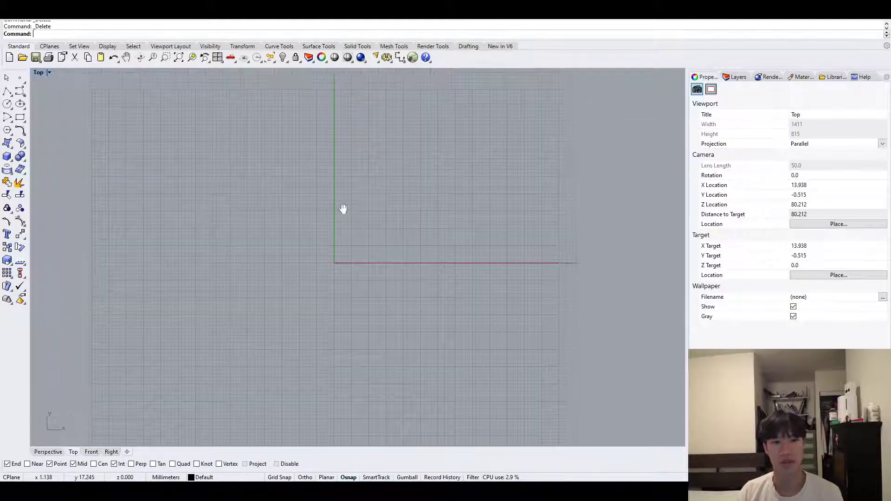
{"action": "right_click_drag", "start_coordinate": [322, 193], "coordinate": [337, 180]}
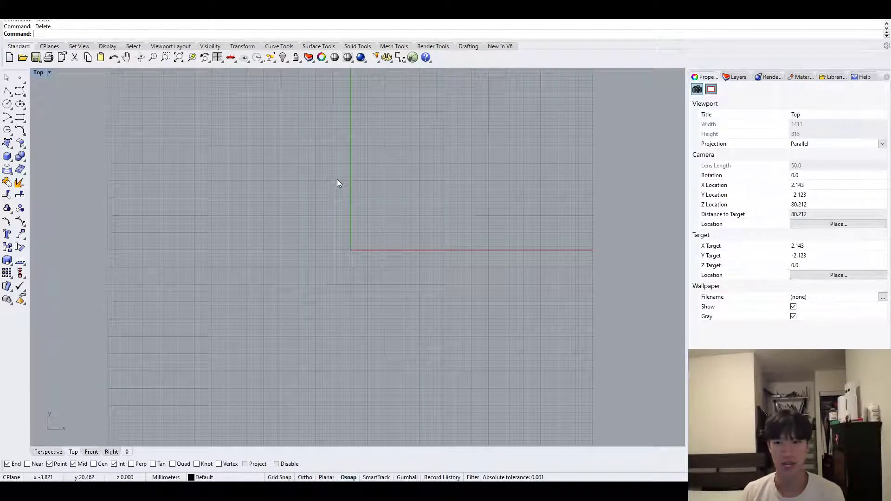
{"action": "double_click", "coordinate": [38, 75]}
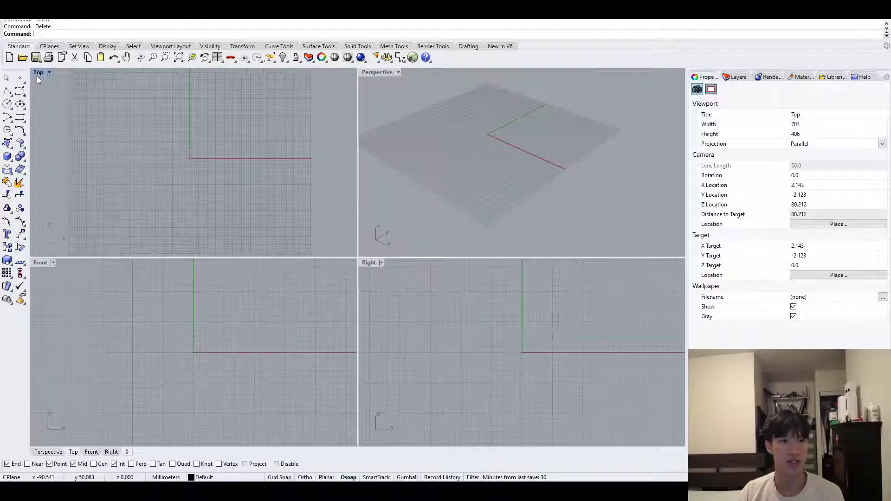
{"action": "double_click", "coordinate": [38, 74]}
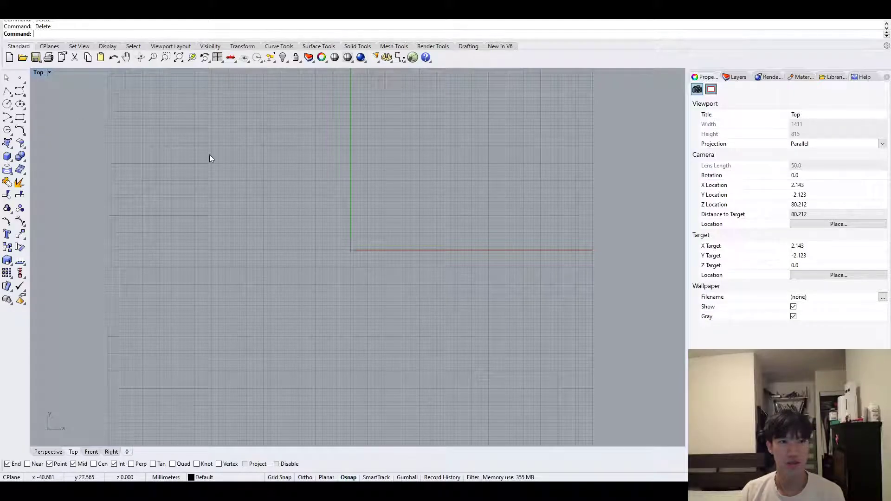
Step: Draw a long horizontal line above the X axis and a nearly parallel one about 83 mm long just below it
{"action": "type", "text": "line"}
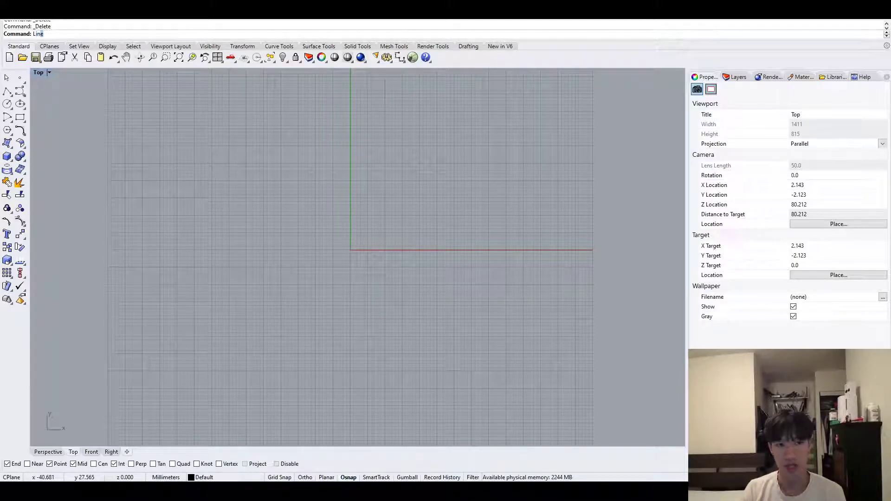
{"action": "key", "text": "Return"}
{"action": "left_click", "coordinate": [202, 150]}
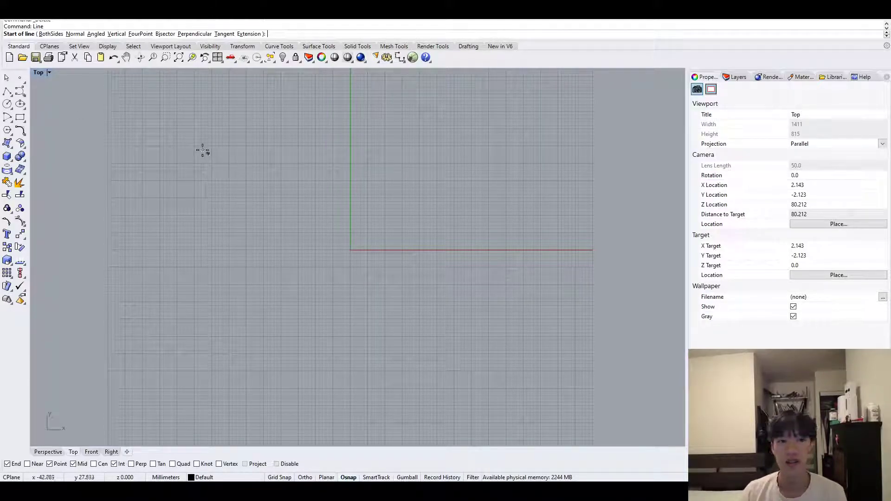
{"action": "left_click", "coordinate": [591, 150]}
{"action": "key", "text": "Return"}
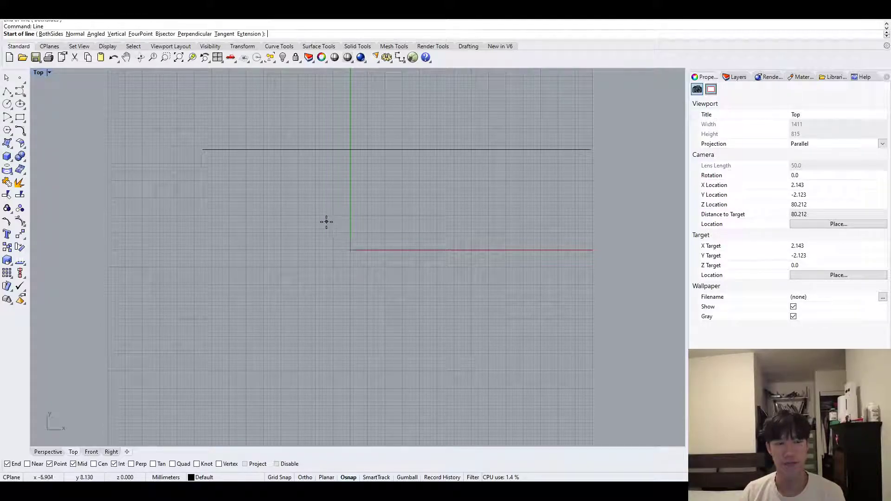
{"action": "left_click", "coordinate": [203, 166]}
{"action": "left_click", "coordinate": [490, 168]}
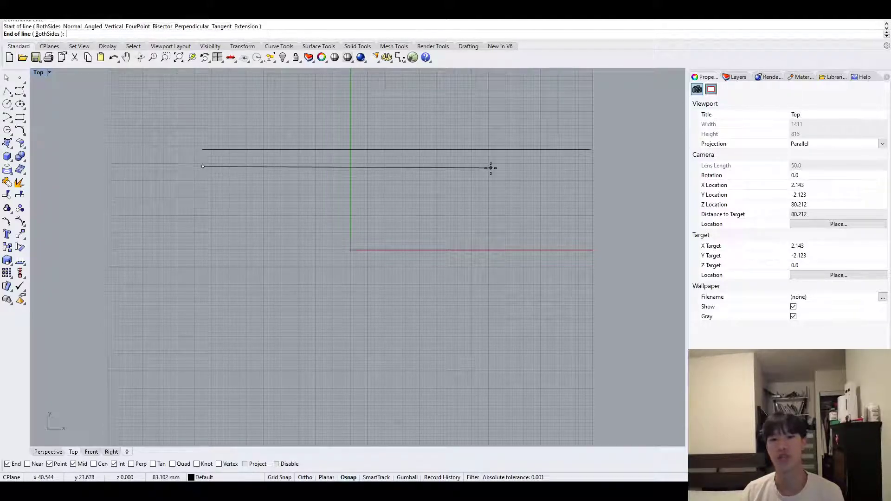
Step: Draw two shorter, slightly rising lines between the horizontal pair and the X axis
{"action": "key", "text": "Return"}
{"action": "left_click", "coordinate": [240, 202]}
{"action": "left_click", "coordinate": [346, 194]}
{"action": "key", "text": "Return"}
{"action": "left_click", "coordinate": [260, 222]}
{"action": "left_click", "coordinate": [433, 202]}
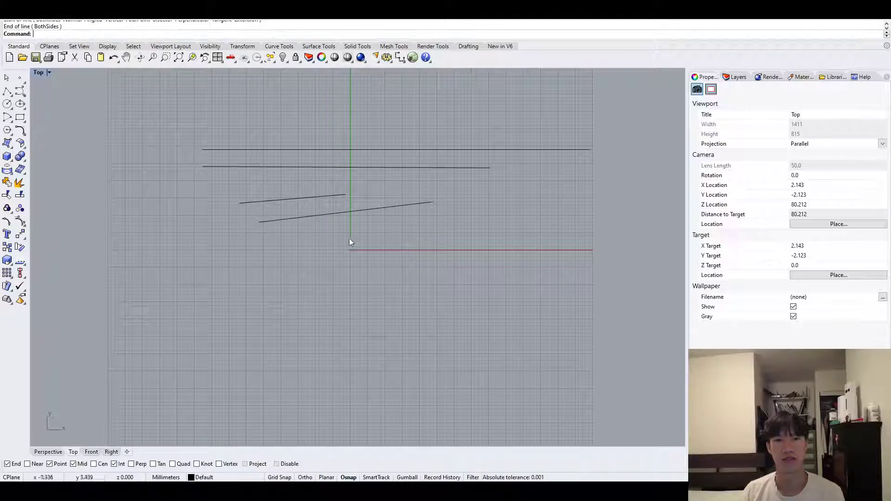
{"action": "key", "text": "Return"}
{"action": "left_click", "coordinate": [229, 274]}
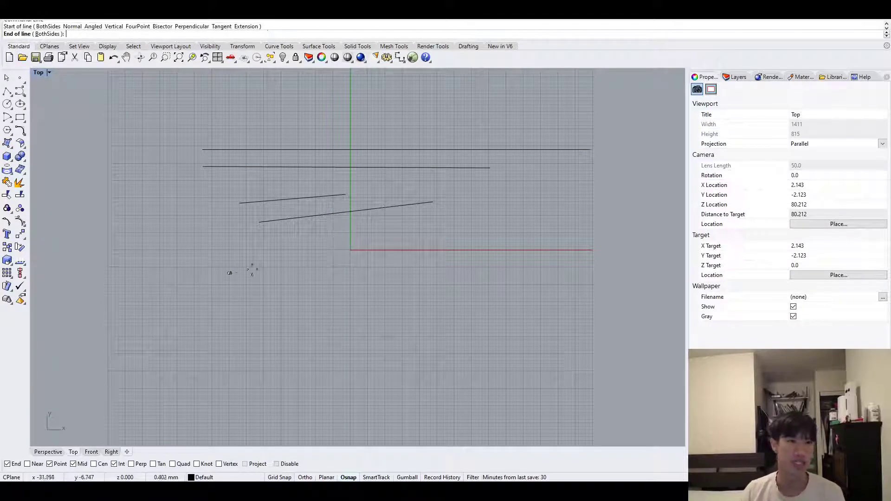
{"action": "key", "text": "Escape"}
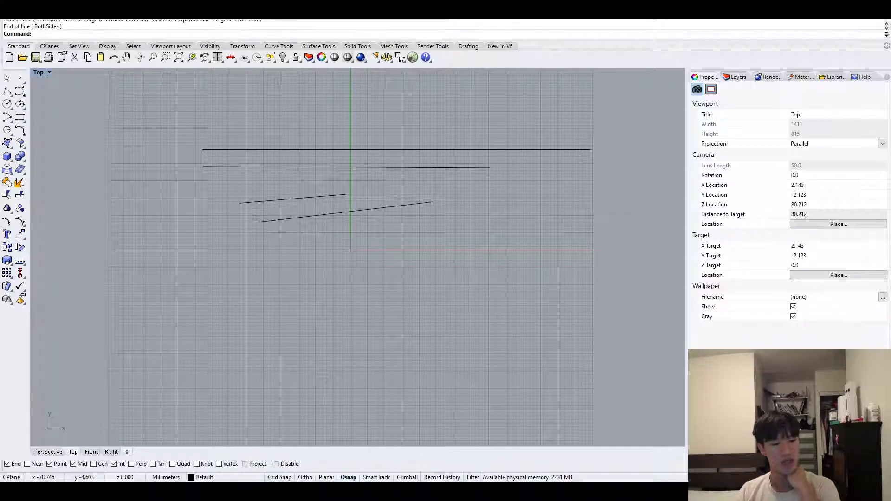
Step: Select all four lines individually, and deselect the shortest slanted line and the two horizontal lines
{"action": "left_click", "coordinate": [328, 149]}
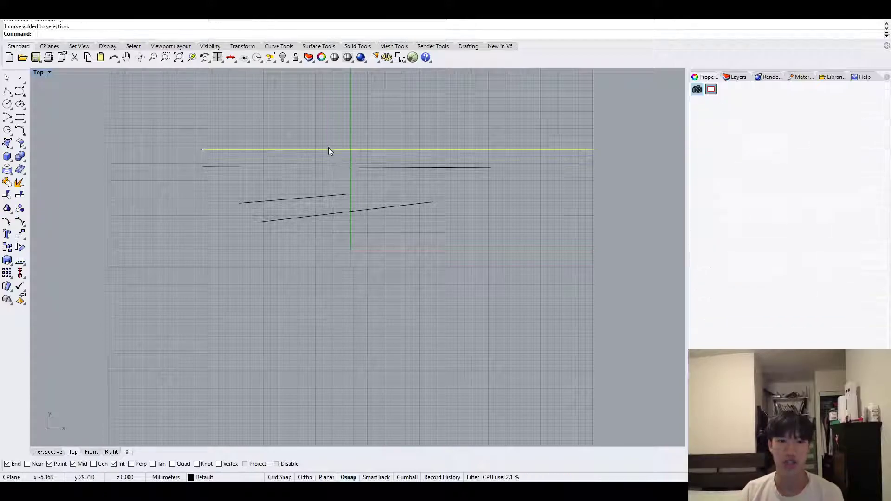
{"action": "left_click", "coordinate": [320, 168], "text": "shift"}
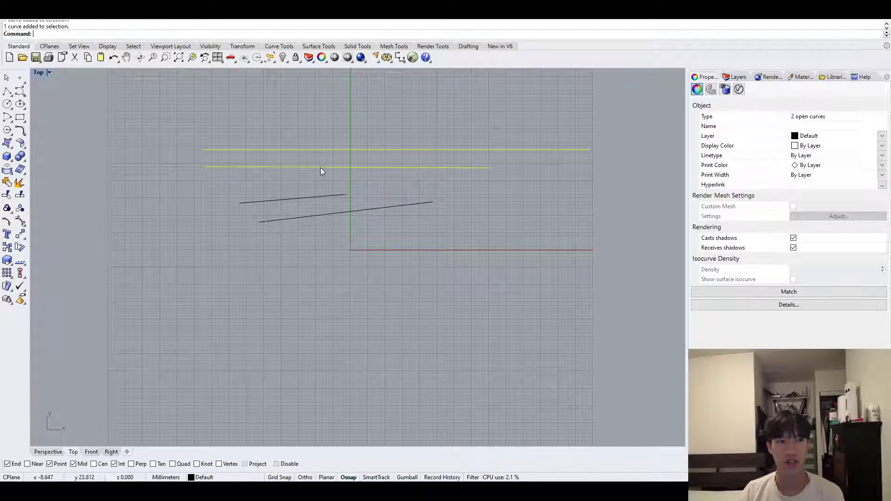
{"action": "left_click", "coordinate": [315, 200], "text": "shift"}
{"action": "left_click", "coordinate": [319, 217], "text": "shift"}
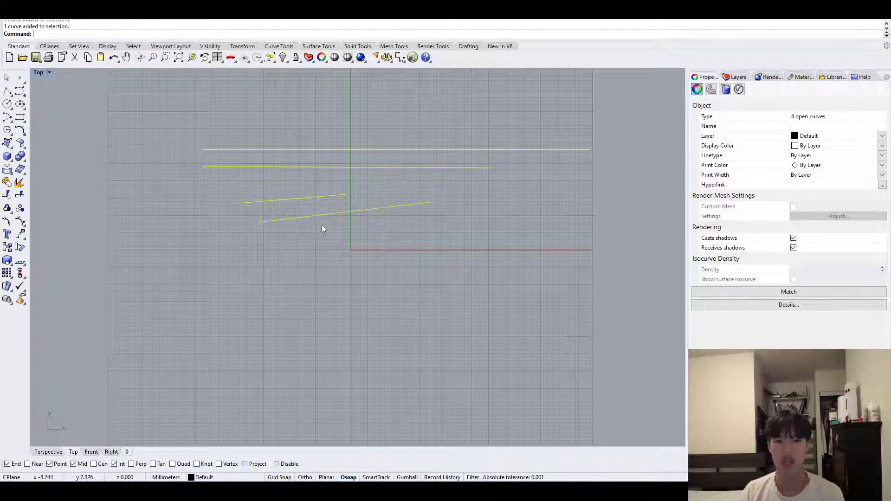
{"action": "left_click", "coordinate": [312, 197], "text": "ctrl"}
{"action": "left_click", "coordinate": [329, 168], "text": "ctrl"}
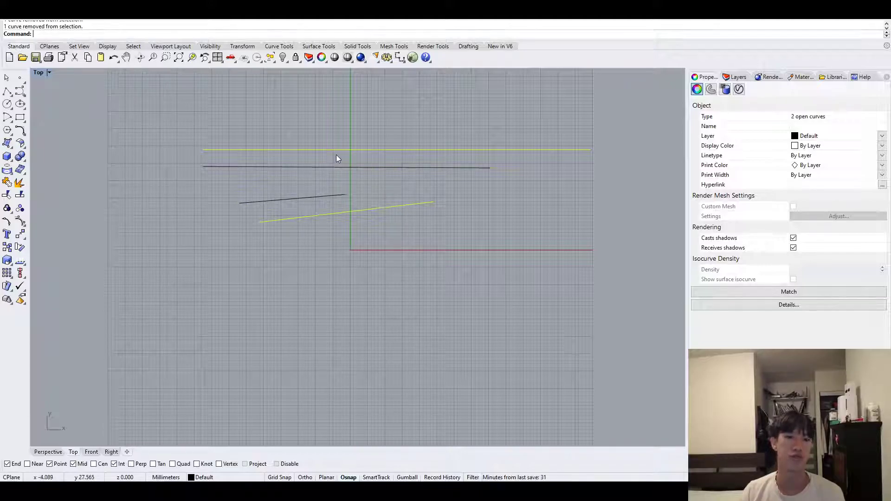
{"action": "left_click", "coordinate": [337, 150], "text": "ctrl"}
Step: Add the two horizontal lines to the selection with a crossing window and remove them again with another window
{"action": "left_click_drag", "start_coordinate": [621, 208], "coordinate": [458, 107]}
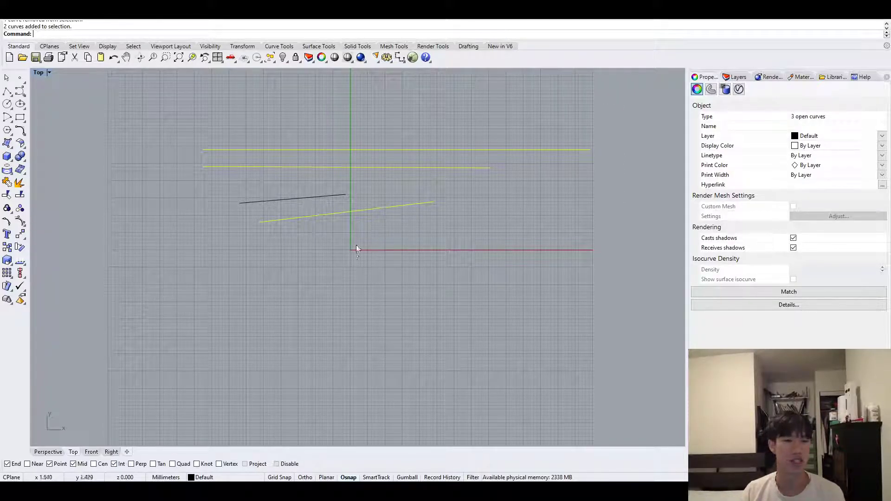
{"action": "left_click_drag", "start_coordinate": [580, 104], "coordinate": [436, 178], "text": "ctrl"}
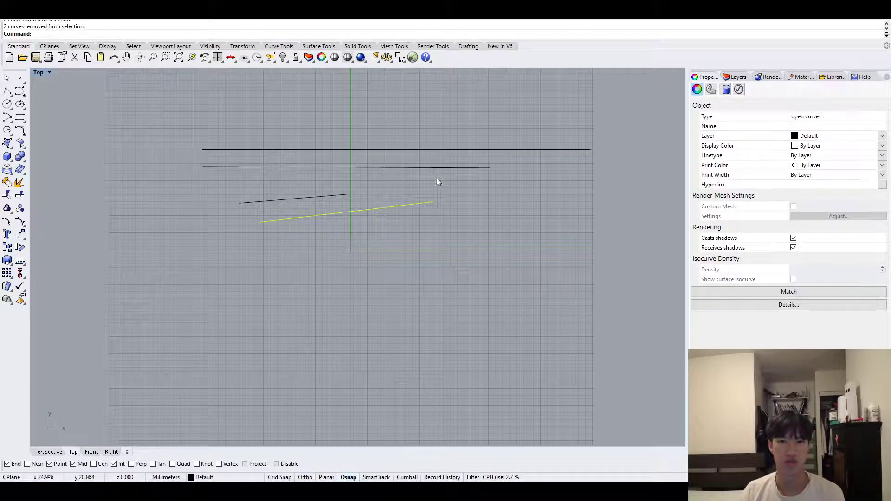
Step: Clear the current selection and delete all four lines
{"action": "left_click", "coordinate": [508, 225]}
{"action": "left_click_drag", "start_coordinate": [488, 258], "coordinate": [195, 113]}
{"action": "key", "text": "Delete"}
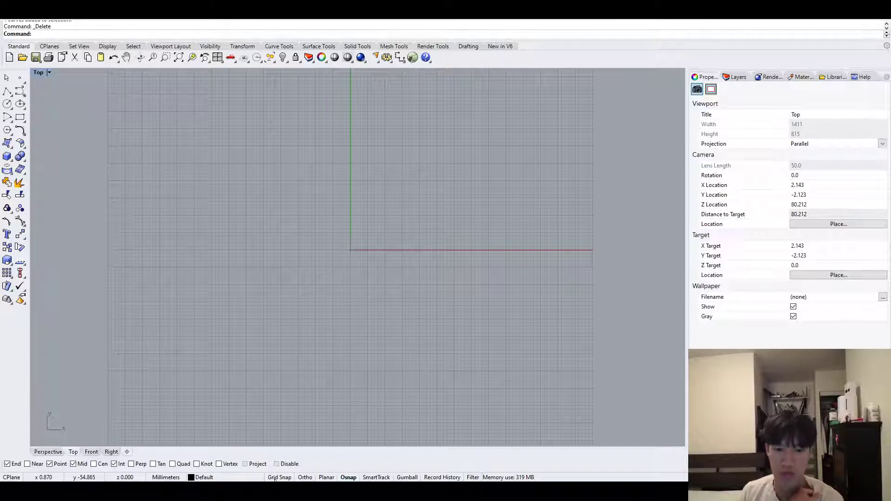
Step: Turn off Osnap, turn on Grid Snap and draw a horizontal line on the grid that crosses the Y axis
{"action": "left_click", "coordinate": [349, 478]}
{"action": "left_click", "coordinate": [280, 478]}
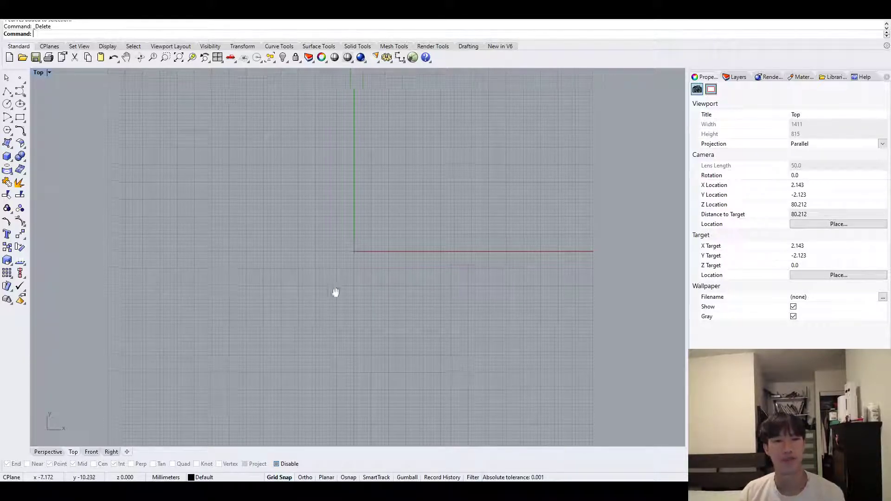
{"action": "type", "text": "line"}
{"action": "key", "text": "Return"}
{"action": "scroll", "coordinate": [327, 289], "scroll_direction": "up", "scroll_amount": 6}
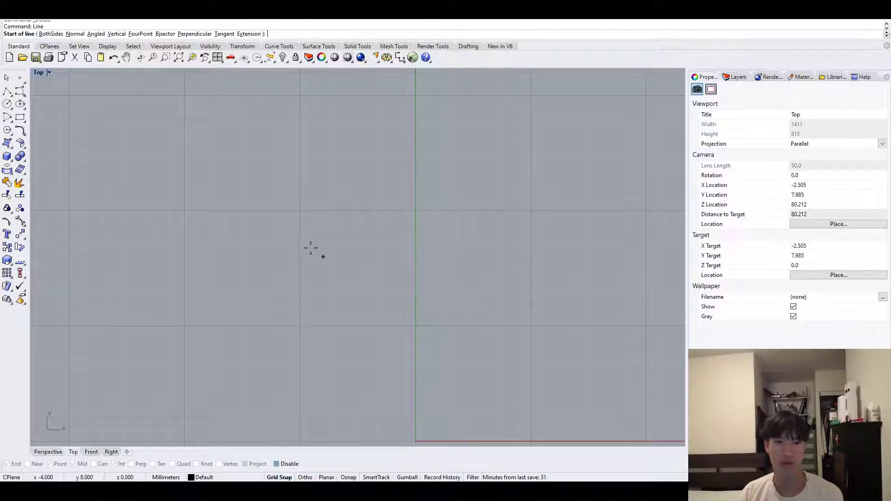
{"action": "left_click", "coordinate": [299, 210]}
{"action": "left_click", "coordinate": [438, 211]}
Step: Draw a grid-snapped horizontal line ending on the Y axis below the first one, and a short diagonal line beneath it
{"action": "key", "text": "Return"}
{"action": "left_click", "coordinate": [255, 257]}
{"action": "left_click", "coordinate": [415, 257]}
{"action": "key", "text": "Return"}
{"action": "left_click", "coordinate": [277, 281]}
{"action": "left_click", "coordinate": [324, 350]}
{"action": "right_click_drag", "start_coordinate": [359, 403], "coordinate": [316, 364]}
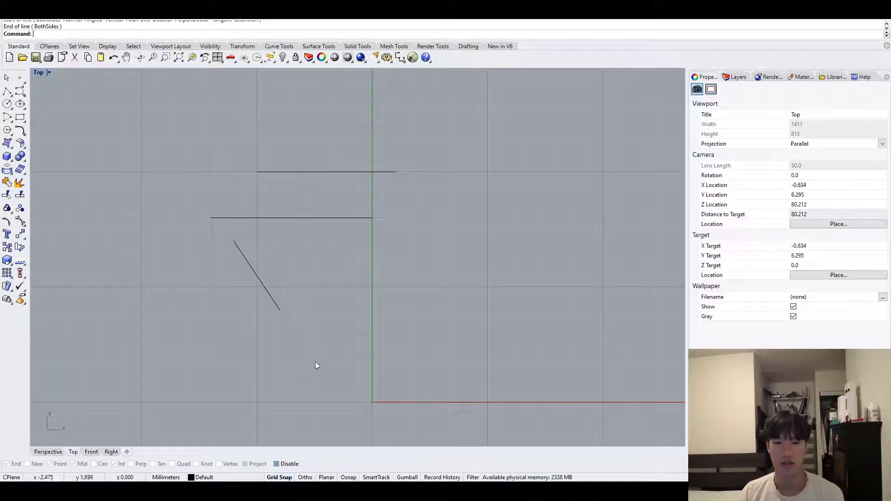
Step: Replace Grid Snap with Ortho and draw a vertical line on the positive X side, ending just below the X axis
{"action": "left_click", "coordinate": [282, 477]}
{"action": "left_click", "coordinate": [305, 477]}
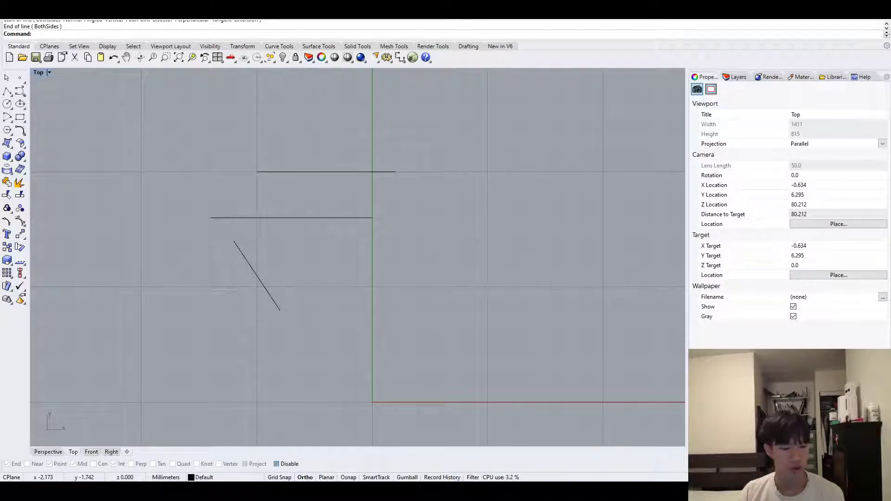
{"action": "right_click_drag", "start_coordinate": [395, 329], "coordinate": [348, 273]}
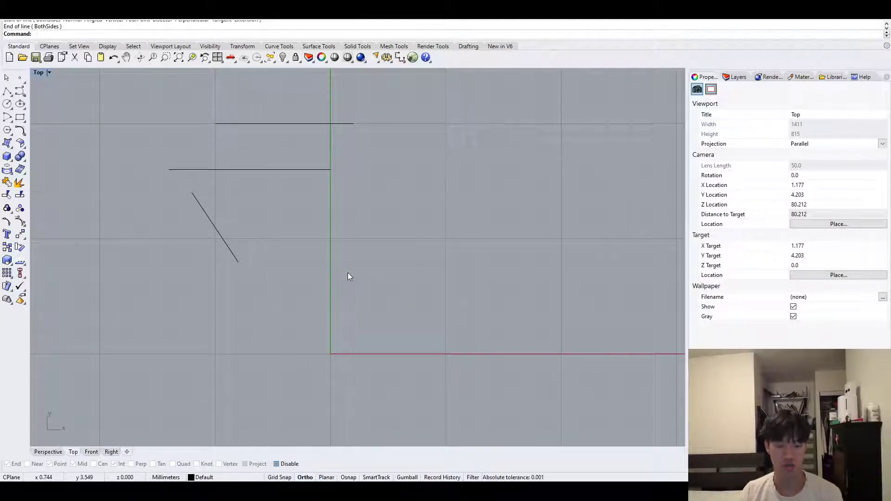
{"action": "type", "text": "line"}
{"action": "key", "text": "Return"}
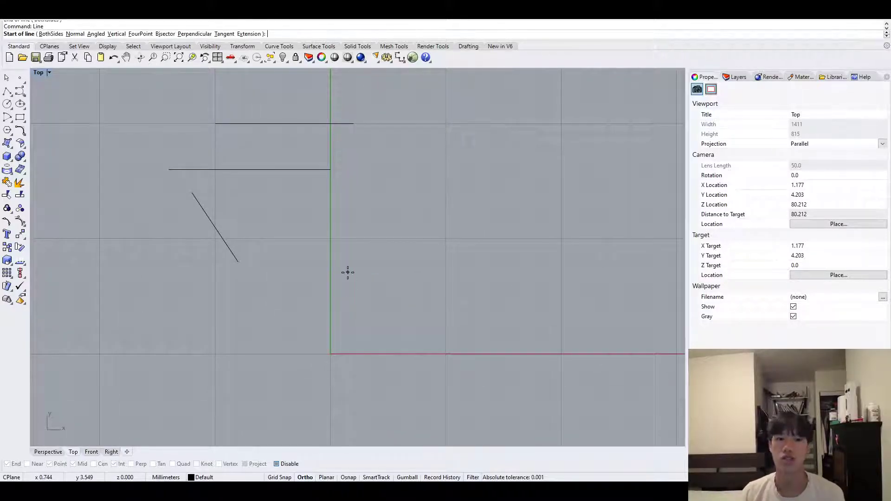
{"action": "left_click", "coordinate": [431, 244]}
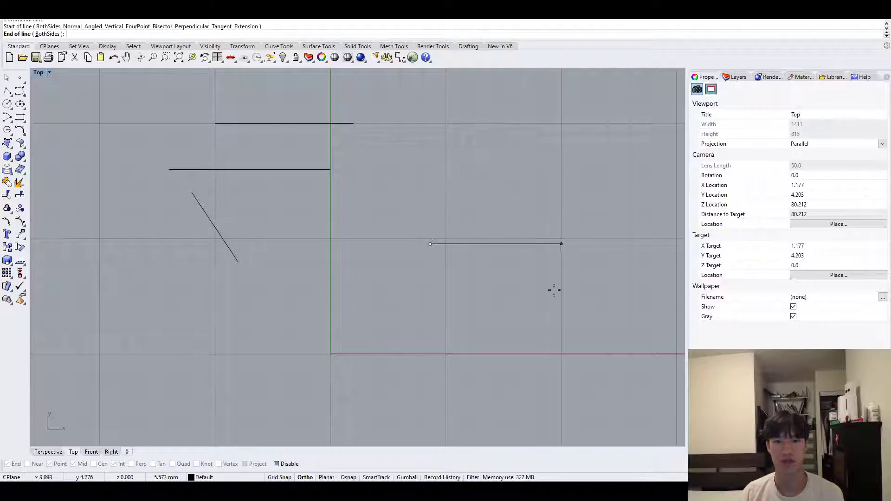
{"action": "left_click", "coordinate": [403, 360]}
Step: Turn off Ortho and draw a long diagonal line rising across the Y axis from near the origin
{"action": "left_click", "coordinate": [309, 478]}
{"action": "key", "text": "Return"}
{"action": "left_click", "coordinate": [314, 337]}
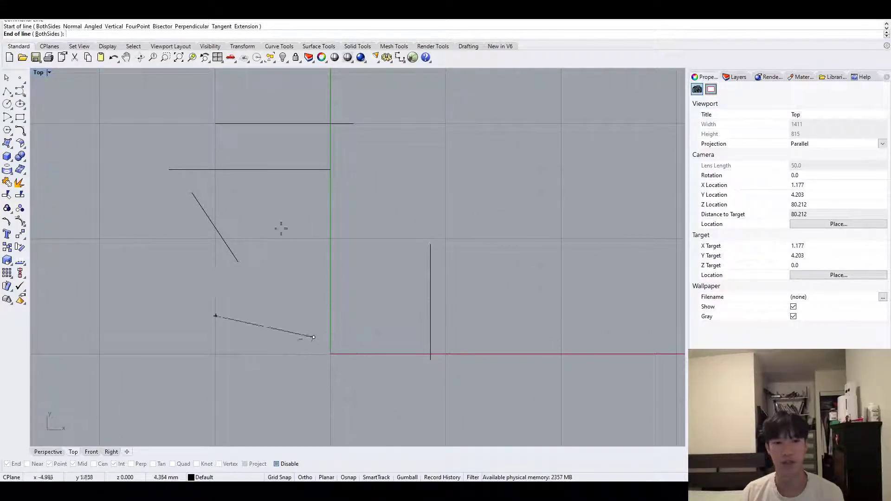
{"action": "left_click", "coordinate": [434, 164]}
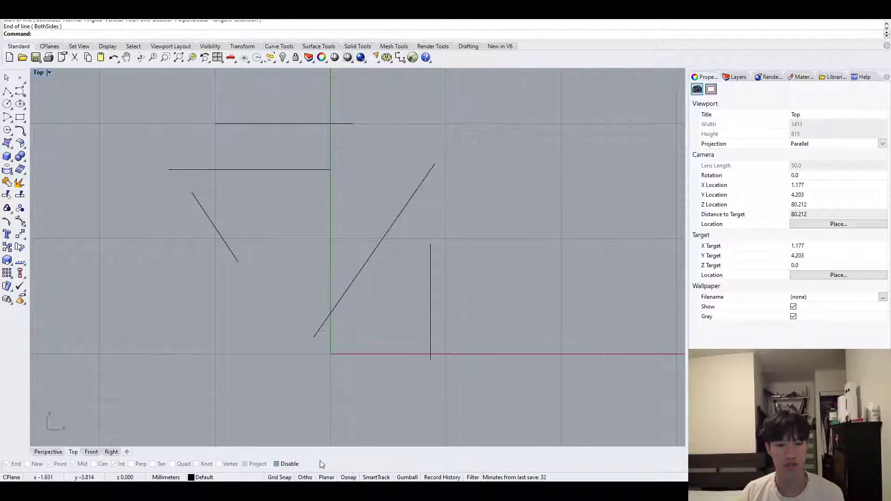
Step: Turn on Planar mode and return to the four-viewport layout with the Perspective viewport active
{"action": "scroll", "coordinate": [466, 285], "scroll_direction": "down", "scroll_amount": 2}
{"action": "right_click_drag", "start_coordinate": [556, 352], "coordinate": [436, 261]}
{"action": "left_click", "coordinate": [326, 477]}
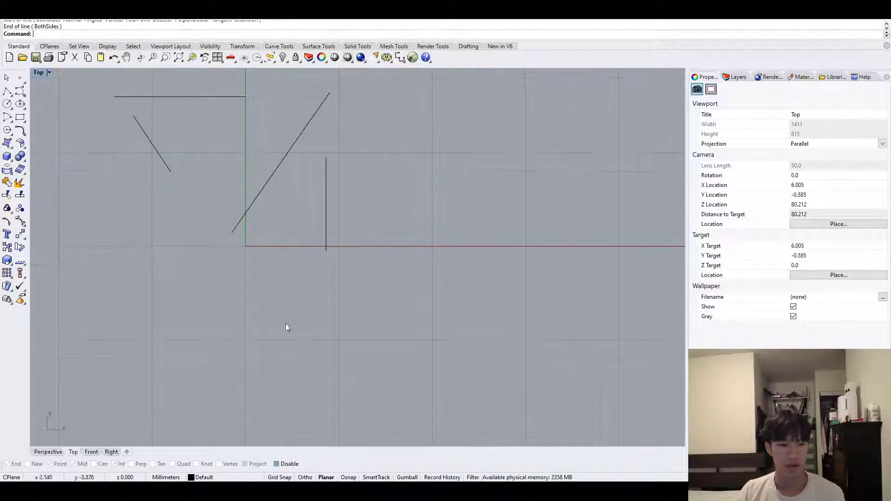
{"action": "left_click", "coordinate": [48, 451]}
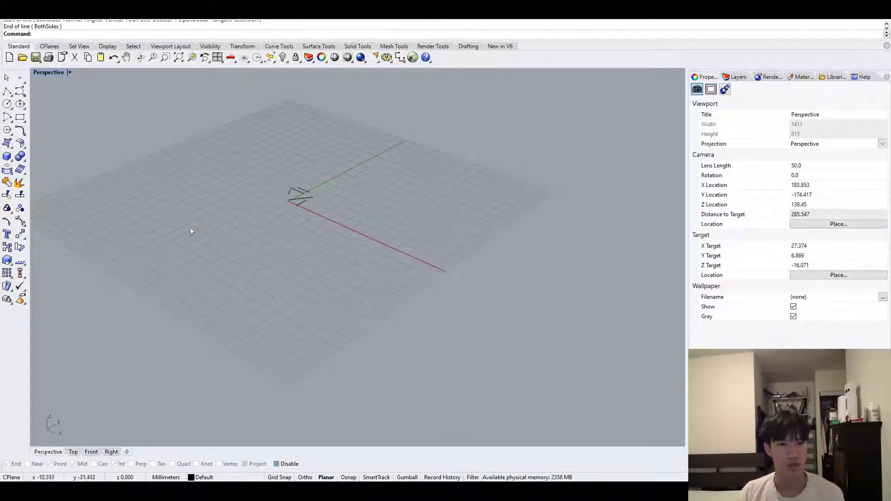
{"action": "double_click", "coordinate": [50, 73]}
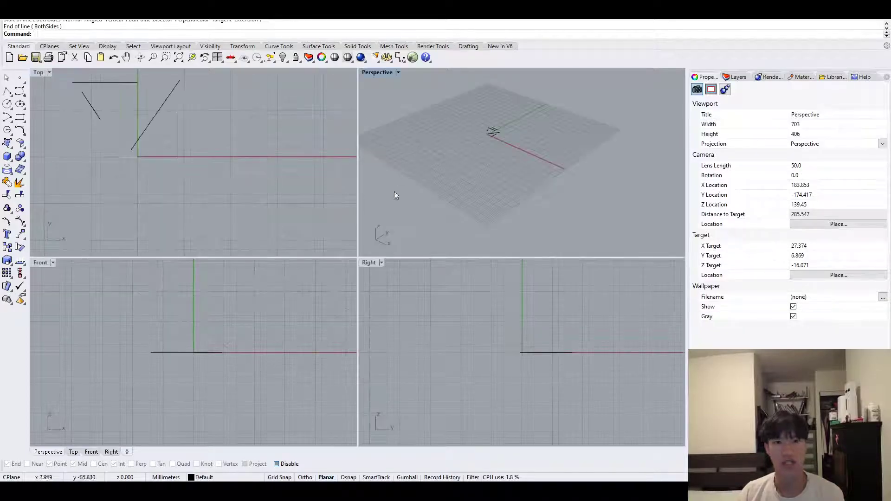
Step: Draw a box about 53 mm high in the Perspective viewport, on the grid's negative Y side
{"action": "right_click_drag", "start_coordinate": [414, 115], "coordinate": [479, 168]}
{"action": "right_click_drag", "start_coordinate": [484, 202], "coordinate": [482, 192]}
{"action": "right_click_drag", "start_coordinate": [530, 219], "coordinate": [519, 216]}
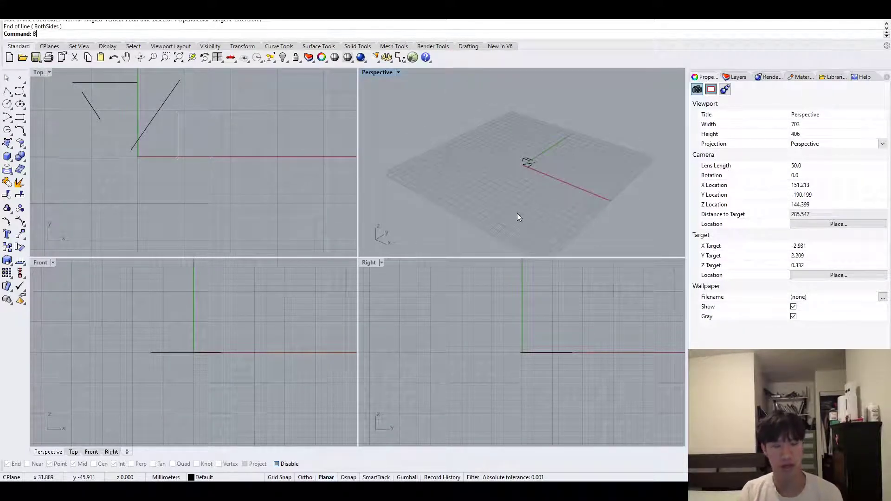
{"action": "type", "text": "ox"}
{"action": "key", "text": "Return"}
{"action": "left_click", "coordinate": [423, 181]}
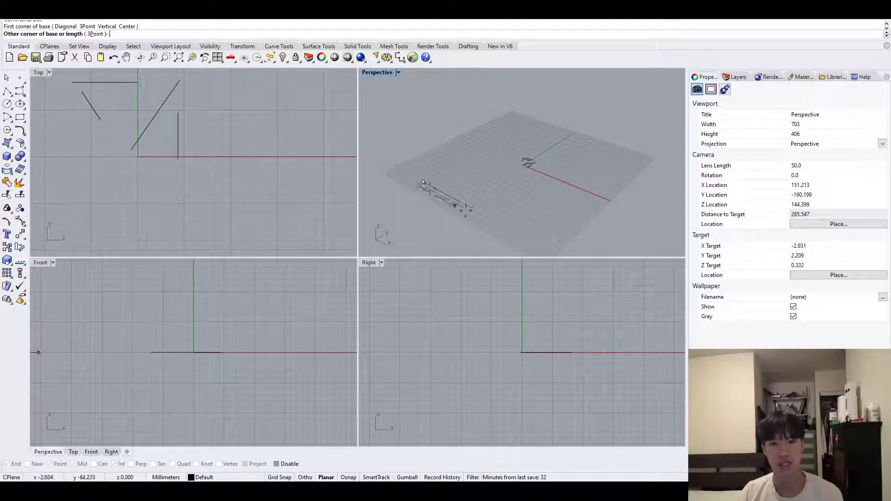
{"action": "left_click", "coordinate": [506, 193]}
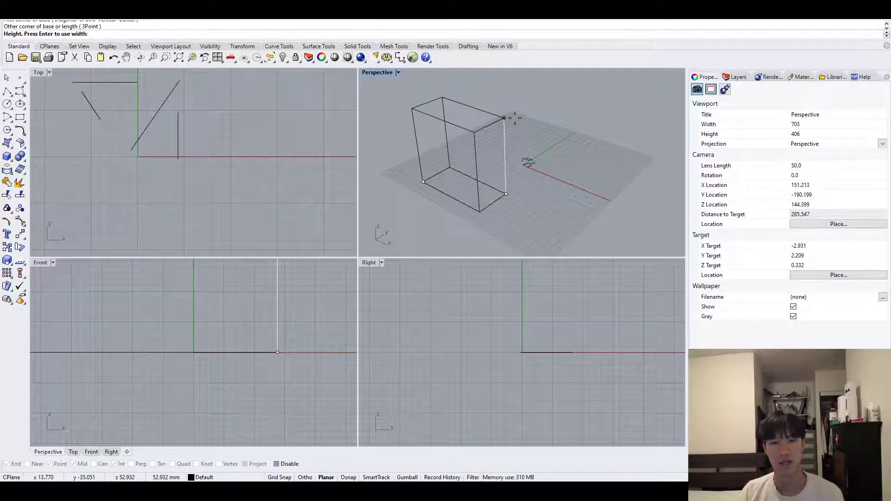
{"action": "left_click", "coordinate": [504, 118]}
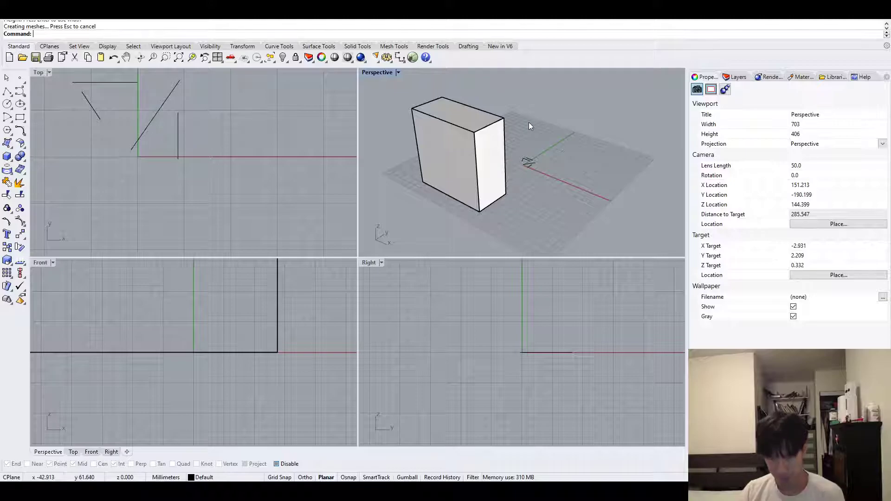
Step: Enable object snaps and draw a line in the Top viewport from the box's back-right corner to beyond the X axis
{"action": "left_click", "coordinate": [40, 72]}
{"action": "right_click_drag", "start_coordinate": [114, 185], "coordinate": [170, 165]}
{"action": "scroll", "coordinate": [170, 166], "scroll_direction": "down", "scroll_amount": 12}
{"action": "right_click_drag", "start_coordinate": [183, 210], "coordinate": [175, 174]}
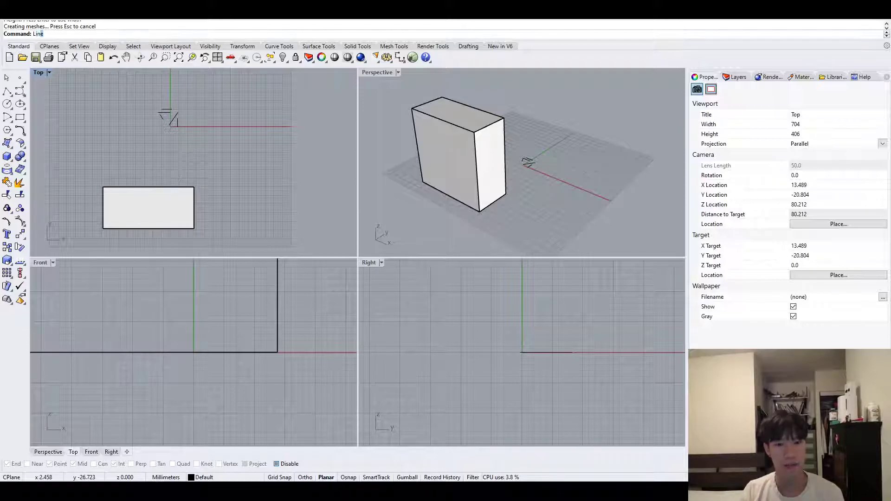
{"action": "key", "text": "Return"}
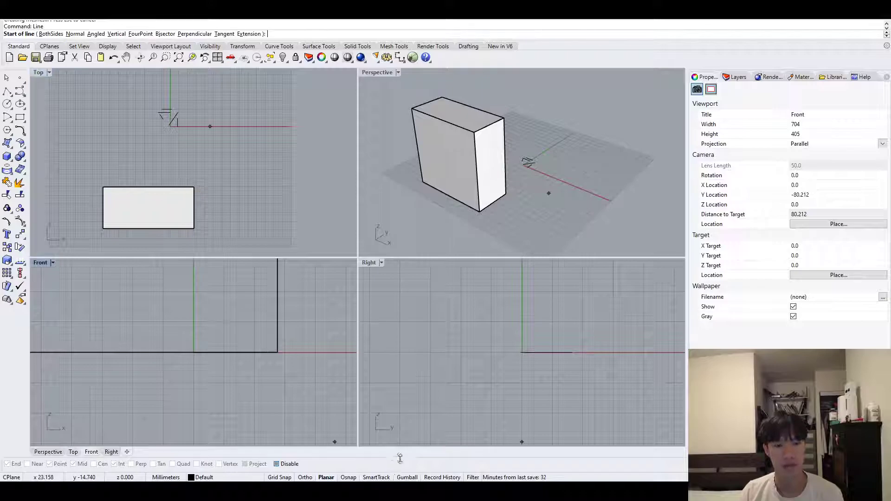
{"action": "left_click", "coordinate": [348, 477]}
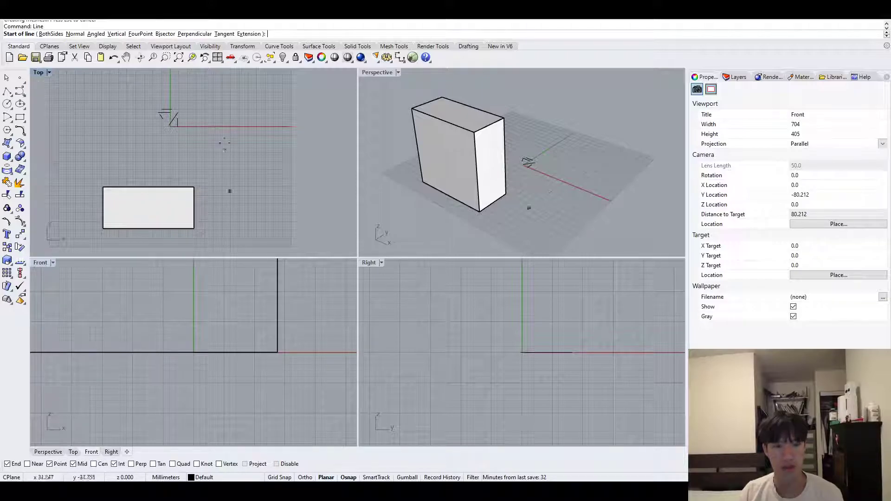
{"action": "left_click", "coordinate": [194, 188]}
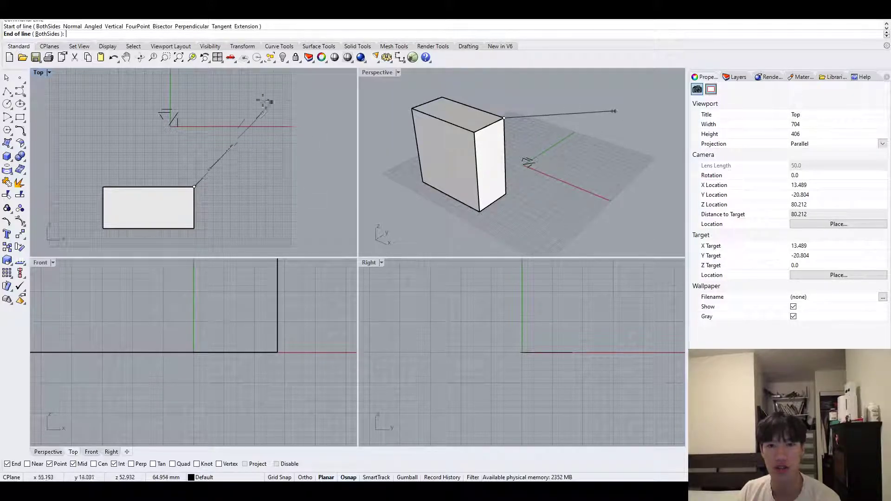
{"action": "left_click", "coordinate": [209, 92]}
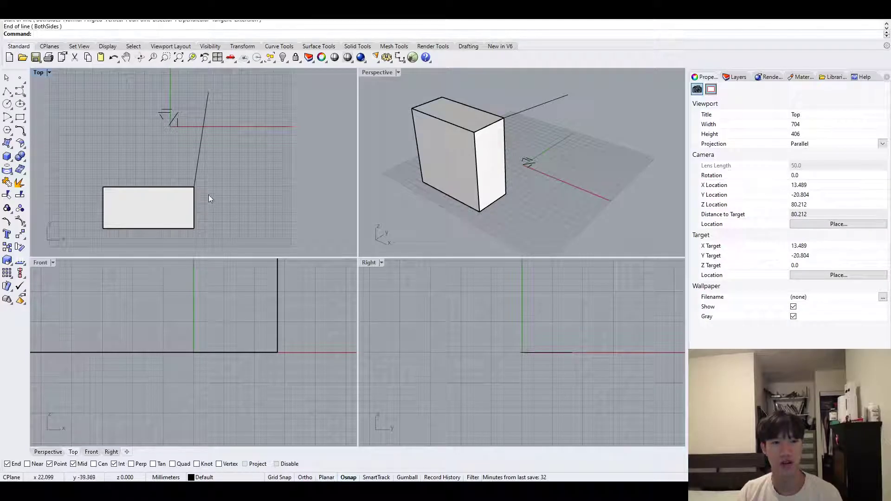
Step: With Planar off, draw a second line in the Top viewport diagonally from the box's front-right corner
{"action": "key", "text": "Return"}
{"action": "left_click", "coordinate": [194, 228]}
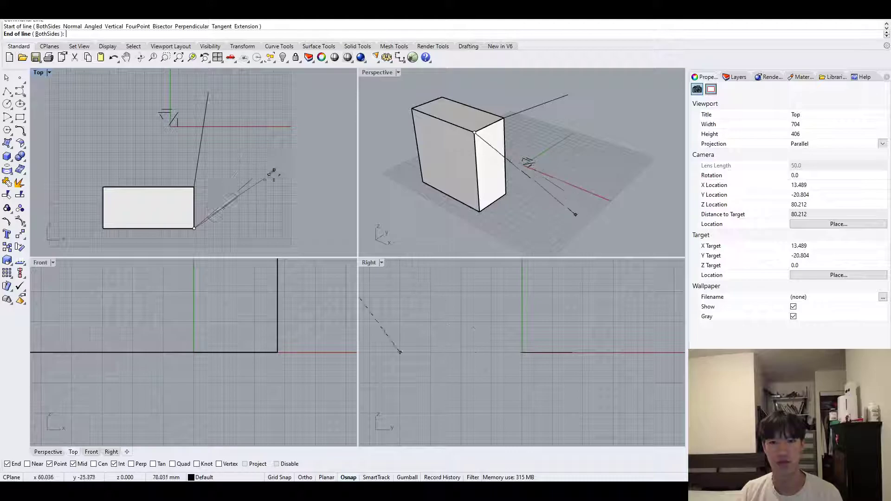
{"action": "left_click", "coordinate": [277, 135]}
{"action": "scroll", "coordinate": [274, 209], "scroll_direction": "down", "scroll_amount": 2}
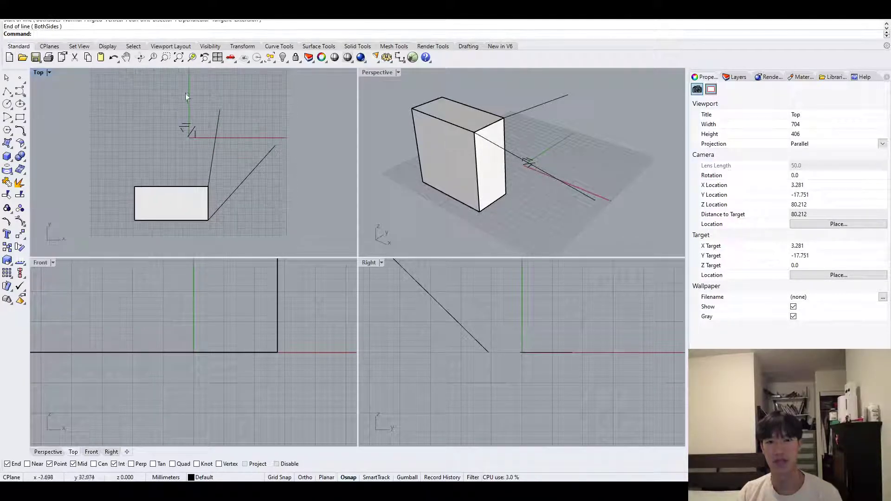
{"action": "scroll", "coordinate": [249, 170], "scroll_direction": "up", "scroll_amount": 1}
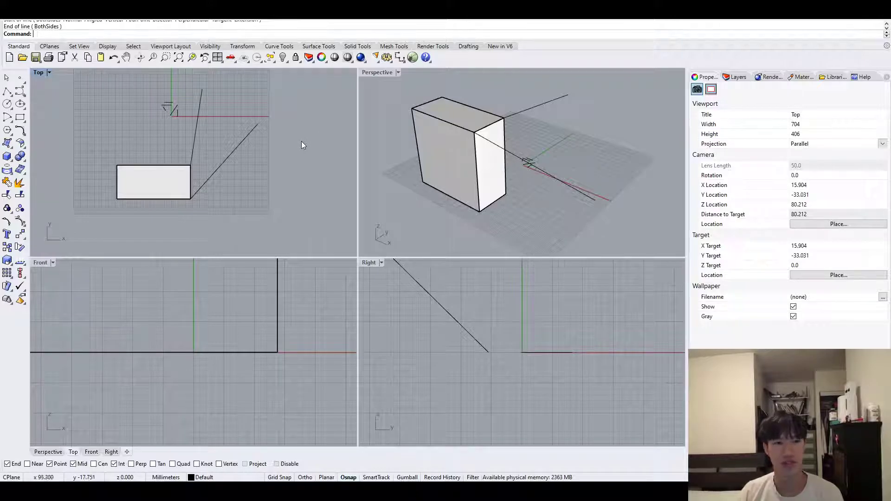
{"action": "right_click_drag", "start_coordinate": [260, 181], "coordinate": [156, 238]}
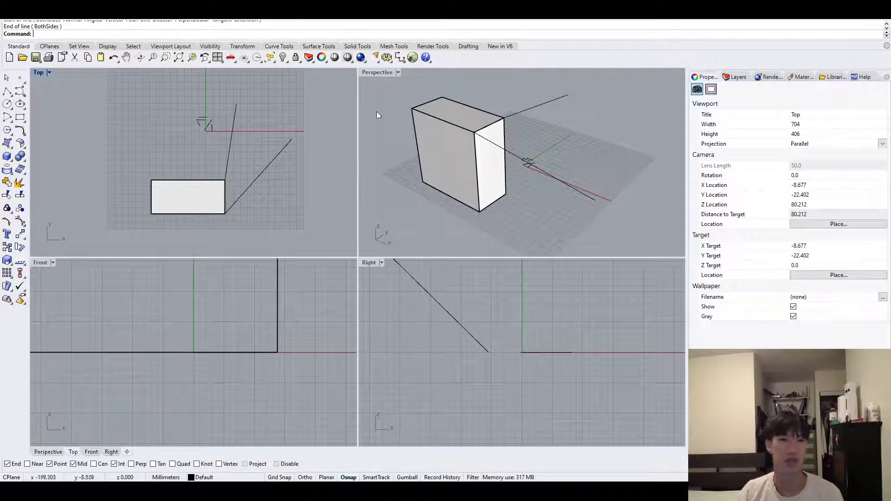
Step: Maximize the Top viewport and delete the box together with the two lines attached to it
{"action": "double_click", "coordinate": [39, 76]}
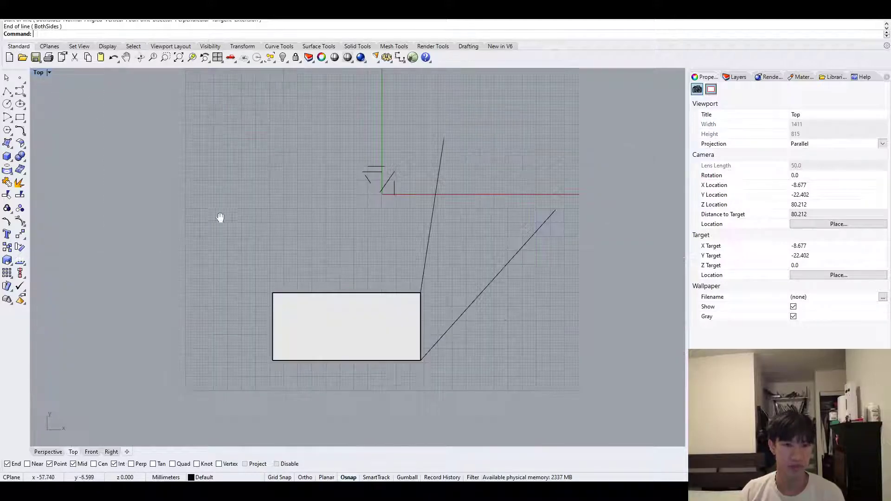
{"action": "right_click_drag", "start_coordinate": [516, 369], "coordinate": [503, 373]}
{"action": "right_click", "coordinate": [503, 372]}
{"action": "left_click", "coordinate": [503, 372]}
{"action": "key", "text": "Escape"}
{"action": "left_click_drag", "start_coordinate": [536, 395], "coordinate": [228, 270]}
{"action": "key", "text": "Delete"}
Step: Keep only the End snap and draw a line from the short diagonal's lower end to the long diagonal's upper end
{"action": "right_click_drag", "start_coordinate": [306, 240], "coordinate": [276, 313]}
{"action": "scroll", "coordinate": [354, 269], "scroll_direction": "up", "scroll_amount": 12}
{"action": "left_click_drag", "start_coordinate": [424, 340], "coordinate": [380, 353]}
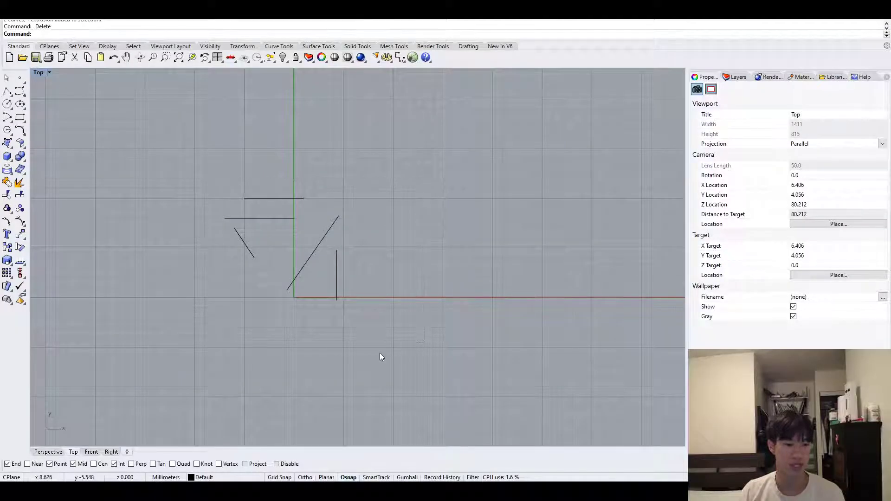
{"action": "type", "text": "line"}
{"action": "key", "text": "Return"}
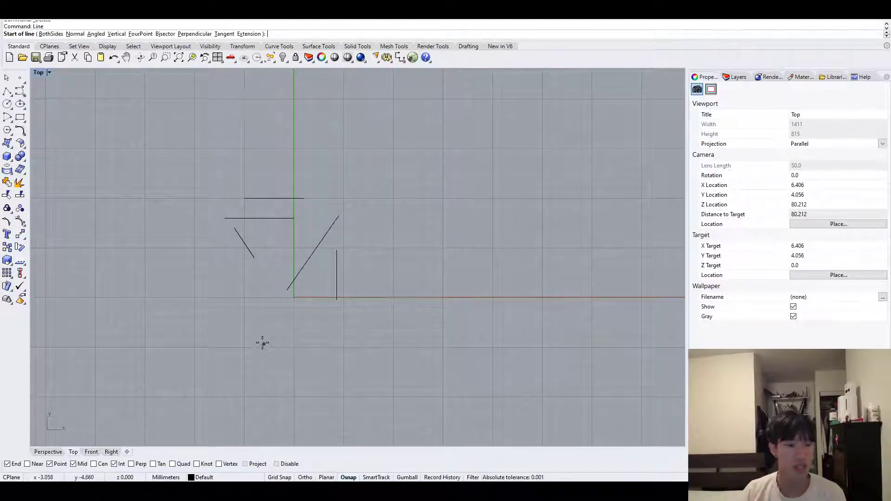
{"action": "right_click", "coordinate": [13, 464]}
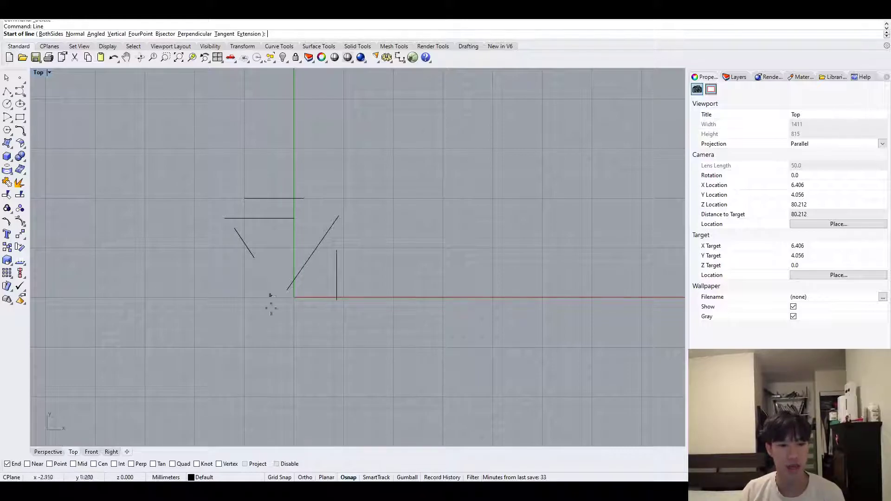
{"action": "scroll", "coordinate": [261, 260], "scroll_direction": "up", "scroll_amount": 3}
{"action": "left_click", "coordinate": [248, 255]}
{"action": "left_click", "coordinate": [408, 177]}
Step: Draw two End-snapped lines joining the vertical line's upper end to the long diagonal's upper end, and its lower end to the diagonal's lower end
{"action": "key", "text": "Return"}
{"action": "left_click", "coordinate": [403, 242]}
{"action": "left_click", "coordinate": [408, 177]}
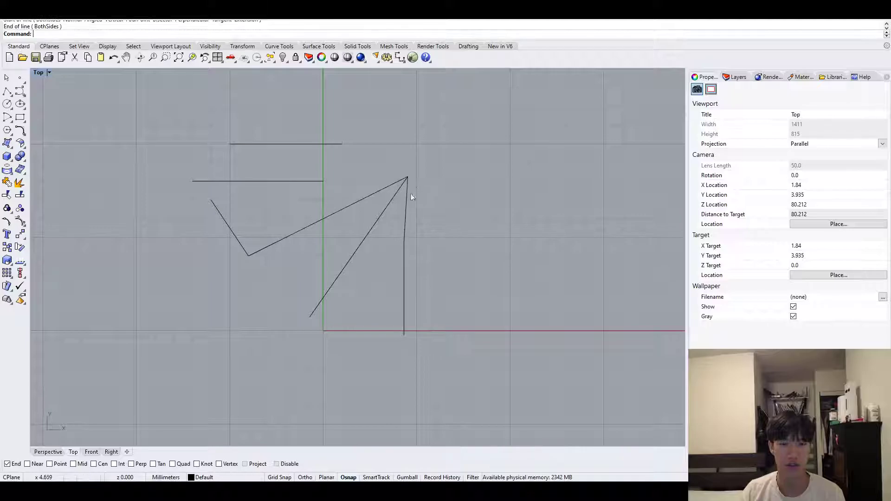
{"action": "key", "text": "Return"}
{"action": "left_click", "coordinate": [310, 317]}
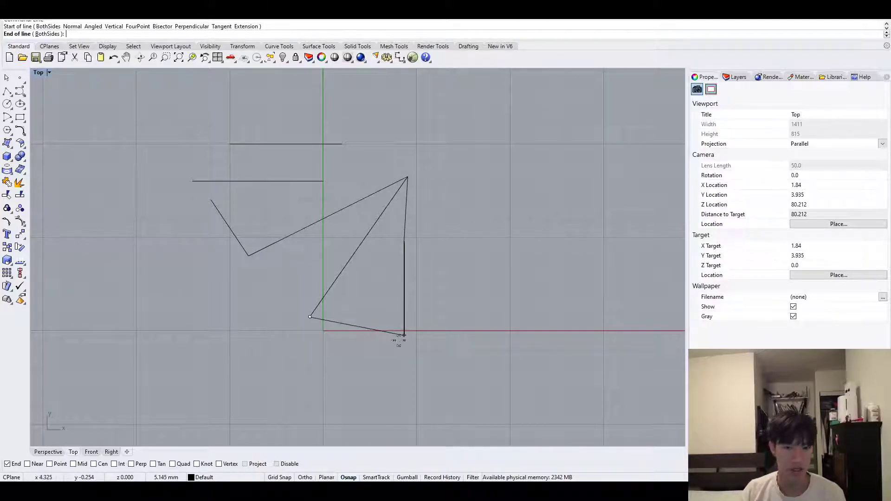
{"action": "left_click", "coordinate": [404, 334]}
{"action": "scroll", "coordinate": [510, 381], "scroll_direction": "down", "scroll_amount": 1}
{"action": "right_click_drag", "start_coordinate": [510, 381], "coordinate": [388, 339]}
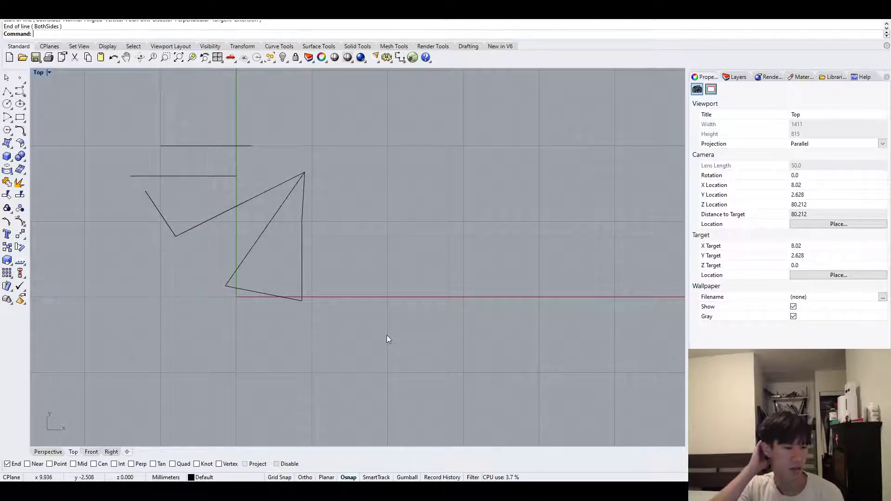
Step: Replace the End snap with Near and draw a short line from an arbitrary spot on the vertical line toward positive X
{"action": "left_click", "coordinate": [18, 464]}
{"action": "left_click", "coordinate": [35, 464]}
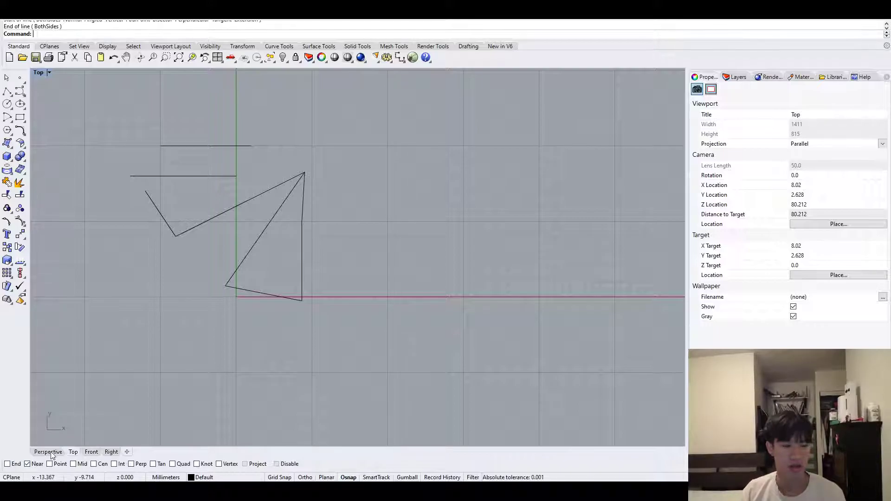
{"action": "scroll", "coordinate": [292, 242], "scroll_direction": "up", "scroll_amount": 5}
{"action": "key", "text": "Return"}
{"action": "scroll", "coordinate": [323, 236], "scroll_direction": "up", "scroll_amount": 6}
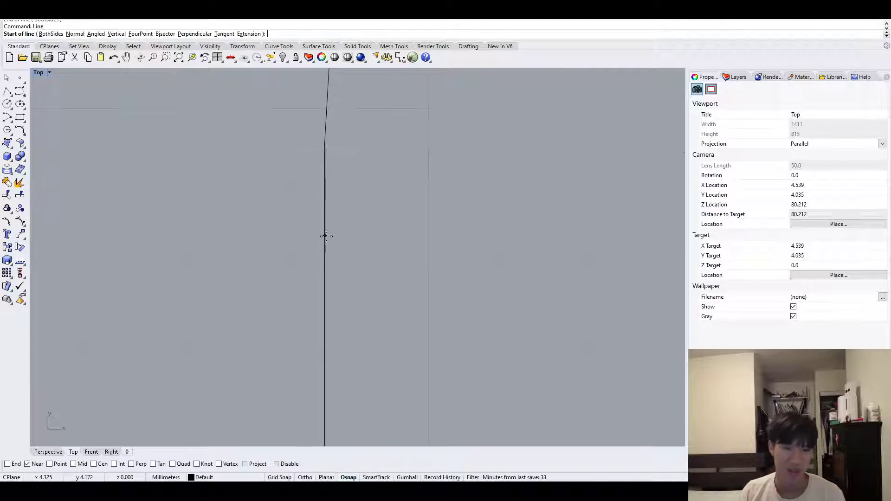
{"action": "left_click", "coordinate": [325, 236]}
{"action": "left_click", "coordinate": [583, 217]}
{"action": "scroll", "coordinate": [343, 208], "scroll_direction": "up", "scroll_amount": 8}
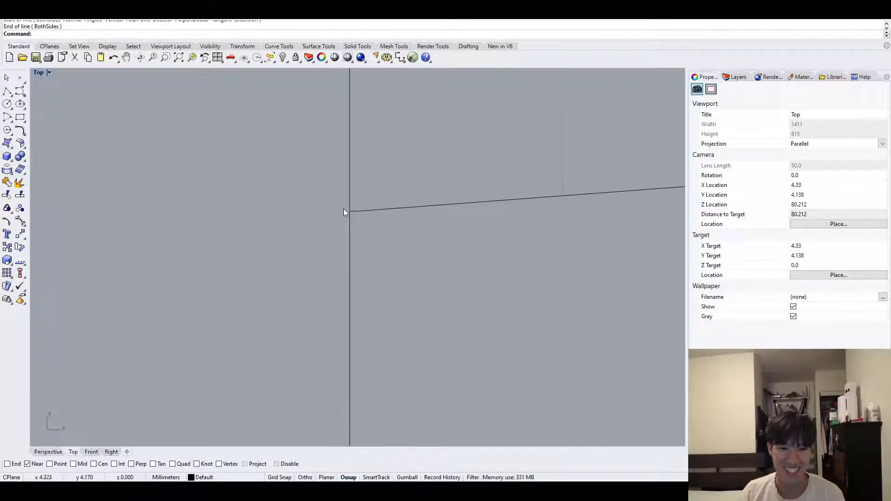
{"action": "right_click_drag", "start_coordinate": [324, 223], "coordinate": [333, 273]}
{"action": "scroll", "coordinate": [331, 267], "scroll_direction": "down", "scroll_amount": 10}
Step: Draw a Near-snapped diagonal line downward from along the short near-horizontal line and inspect their junction up close
{"action": "right_click", "coordinate": [424, 268]}
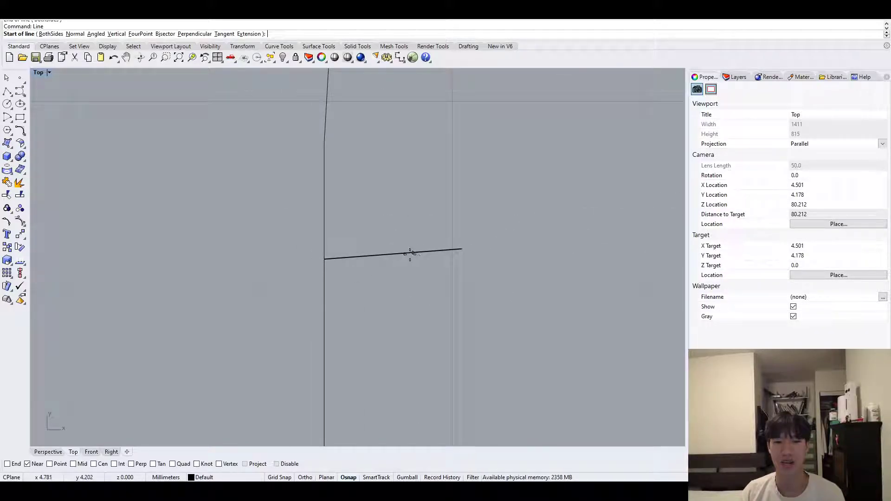
{"action": "left_click", "coordinate": [367, 256]}
{"action": "left_click", "coordinate": [451, 379]}
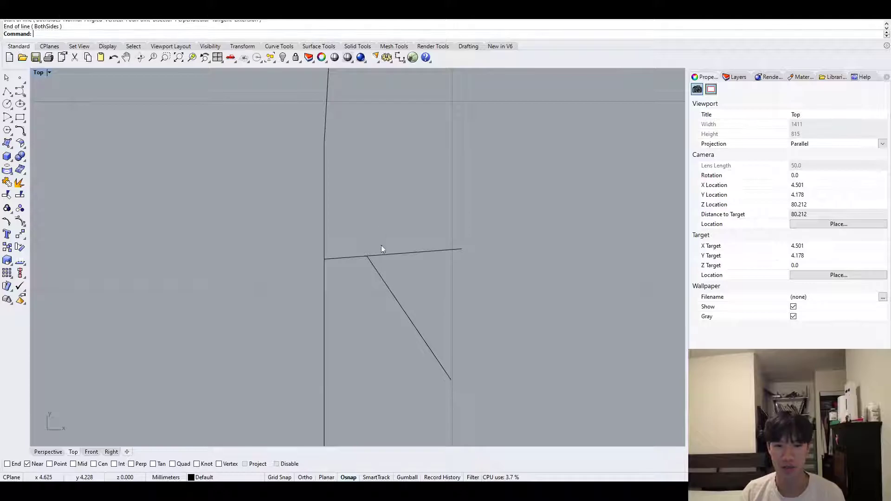
{"action": "left_click_drag", "start_coordinate": [356, 286], "coordinate": [356, 286]}
{"action": "left_click", "coordinate": [443, 272]}
{"action": "scroll", "coordinate": [365, 256], "scroll_direction": "up", "scroll_amount": 20}
{"action": "scroll", "coordinate": [363, 277], "scroll_direction": "down", "scroll_amount": 15}
{"action": "scroll", "coordinate": [364, 288], "scroll_direction": "down", "scroll_amount": 5}
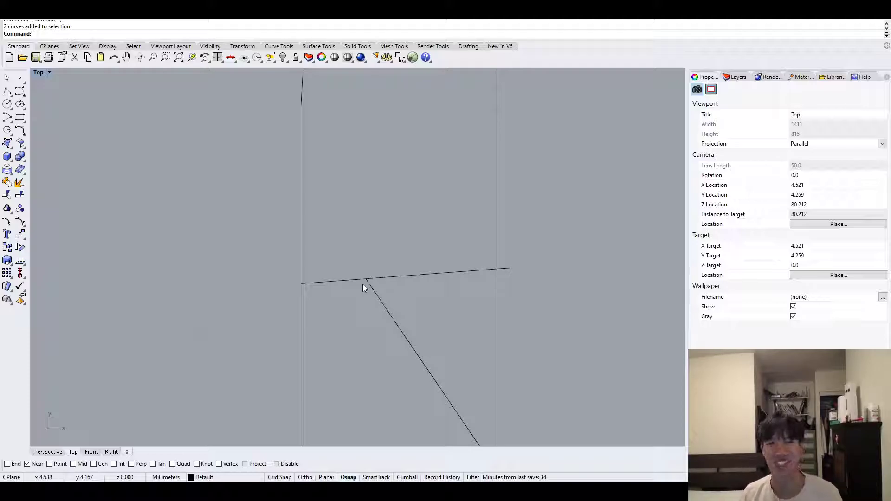
{"action": "scroll", "coordinate": [375, 286], "scroll_direction": "down", "scroll_amount": 10}
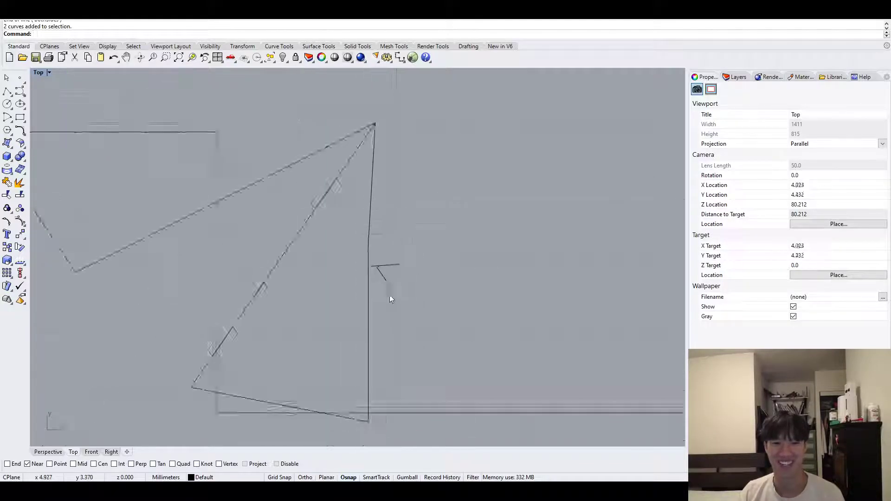
Step: Replace the Near snap with Point and place two point objects in the empty area above the positive X axis
{"action": "scroll", "coordinate": [390, 287], "scroll_direction": "down", "scroll_amount": 2}
{"action": "left_click", "coordinate": [34, 465]}
{"action": "left_click", "coordinate": [51, 464]}
{"action": "right_click_drag", "start_coordinate": [468, 320], "coordinate": [431, 296]}
{"action": "key", "text": "Return"}
{"action": "left_click", "coordinate": [539, 199]}
{"action": "right_click_drag", "start_coordinate": [539, 265], "coordinate": [505, 246]}
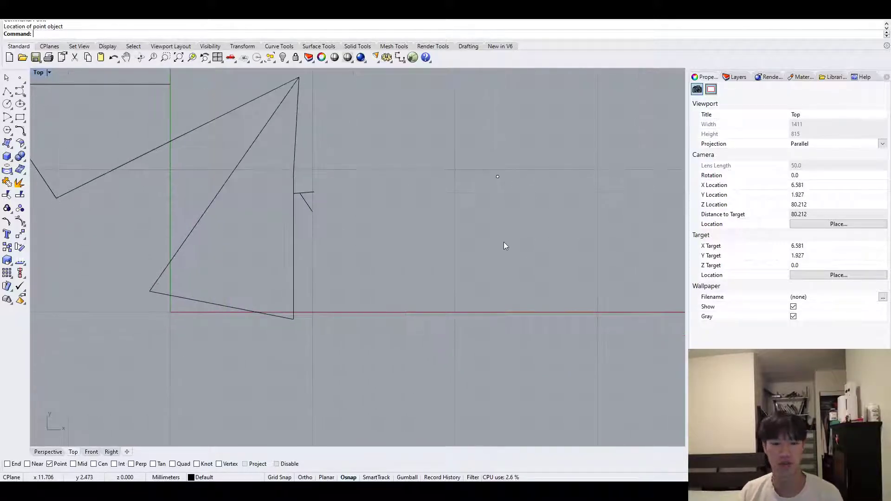
{"action": "key", "text": "Return"}
{"action": "left_click", "coordinate": [441, 218]}
Step: Draw a line connecting the two point objects using the Point snap
{"action": "type", "text": "line"}
{"action": "key", "text": "Return"}
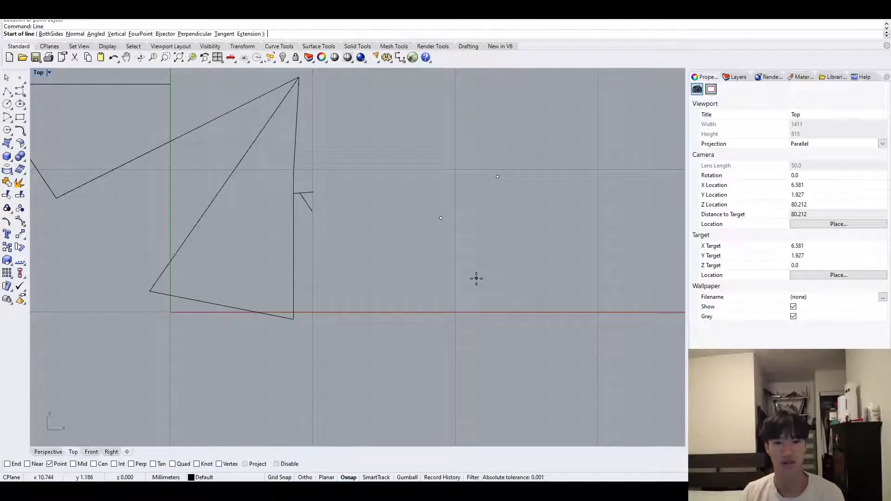
{"action": "left_click", "coordinate": [441, 218]}
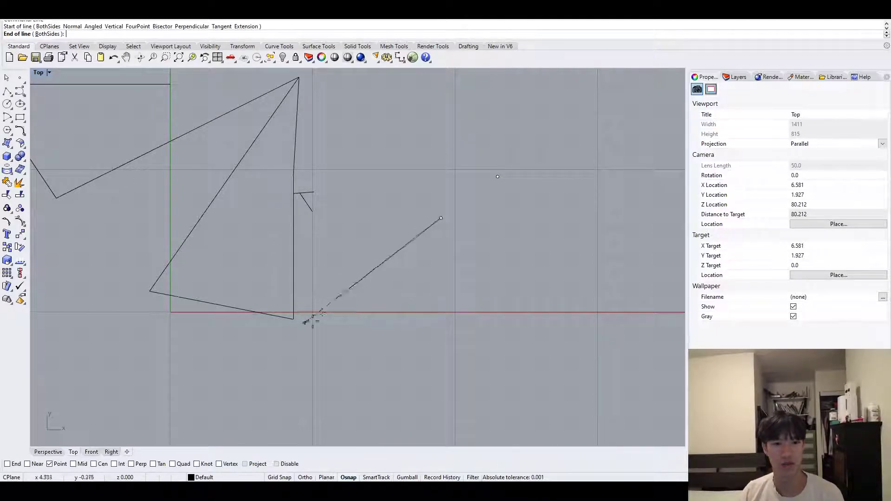
{"action": "left_click", "coordinate": [497, 177]}
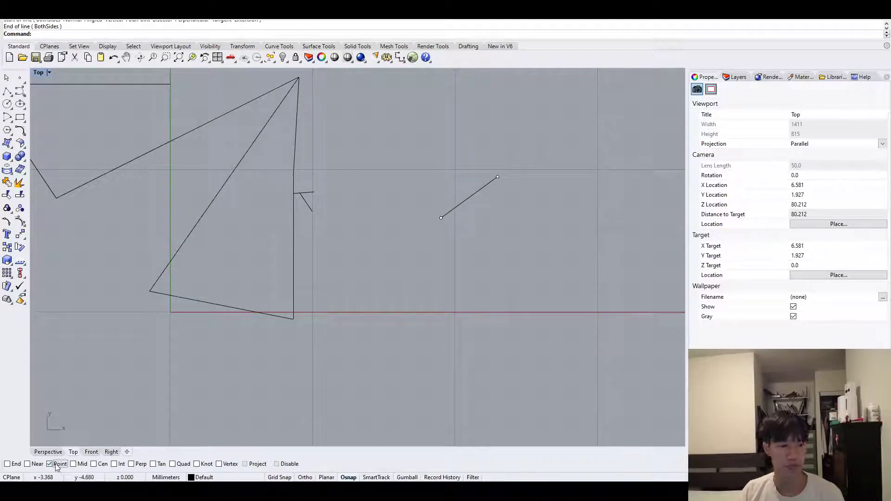
Step: Replace the Point snap with Mid and draw a line from the long diagonal's midpoint across the Y axis toward negative X
{"action": "left_click", "coordinate": [80, 465]}
{"action": "right_click_drag", "start_coordinate": [415, 334], "coordinate": [441, 315]}
{"action": "type", "text": "line"}
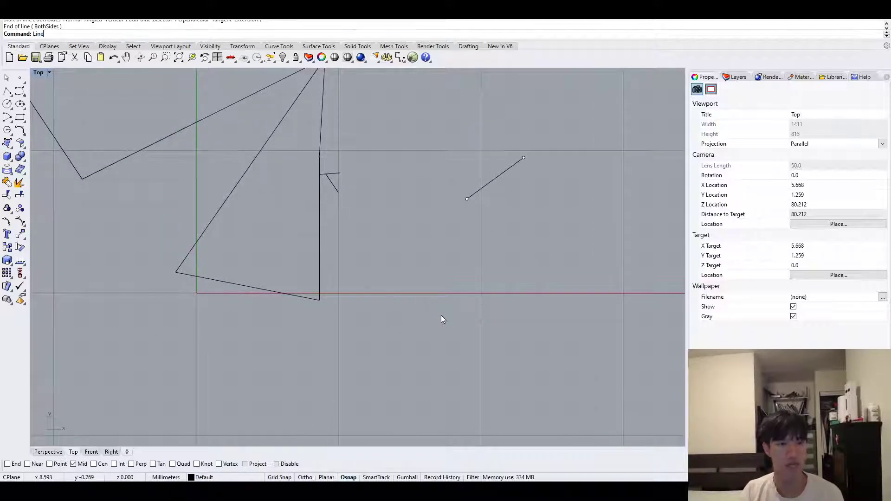
{"action": "key", "text": "Return"}
{"action": "left_click", "coordinate": [249, 168]}
{"action": "right_click_drag", "start_coordinate": [123, 223], "coordinate": [328, 203]}
{"action": "scroll", "coordinate": [285, 235], "scroll_direction": "down", "scroll_amount": 4}
{"action": "right_click_drag", "start_coordinate": [271, 239], "coordinate": [274, 270]}
{"action": "left_click", "coordinate": [274, 270]}
Step: Draw downward diagonal lines from the midpoints of the line crossing the Y axis to the shared apex and the line between the two points
{"action": "key", "text": "Return"}
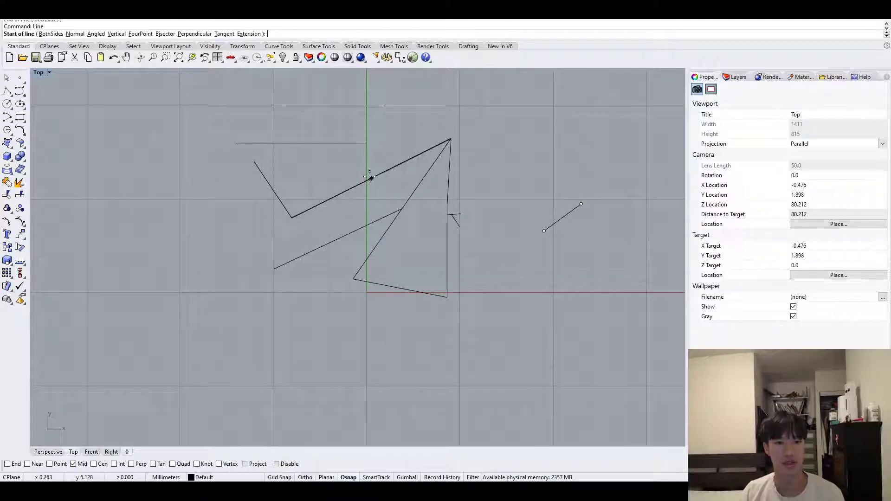
{"action": "left_click", "coordinate": [371, 178]}
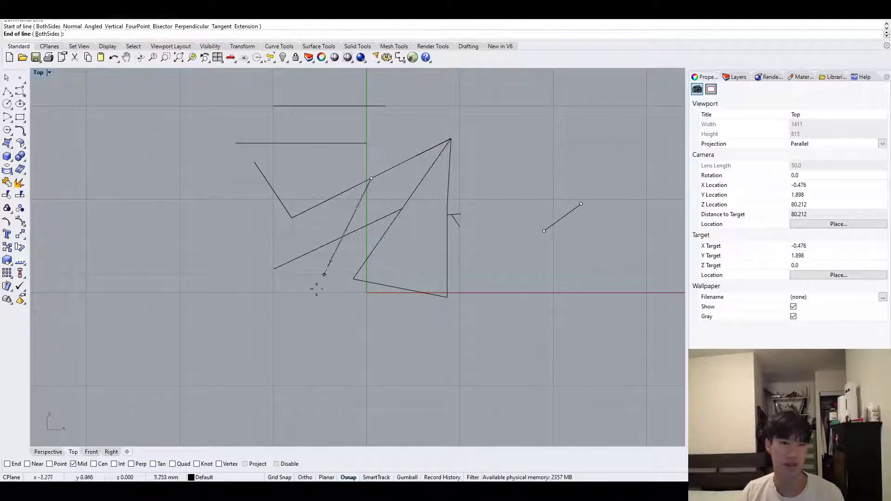
{"action": "left_click", "coordinate": [298, 315]}
{"action": "right_click_drag", "start_coordinate": [582, 310], "coordinate": [483, 313]}
{"action": "key", "text": "Return"}
{"action": "left_click", "coordinate": [464, 219]}
{"action": "left_click", "coordinate": [534, 272]}
{"action": "right_click_drag", "start_coordinate": [560, 308], "coordinate": [481, 286]}
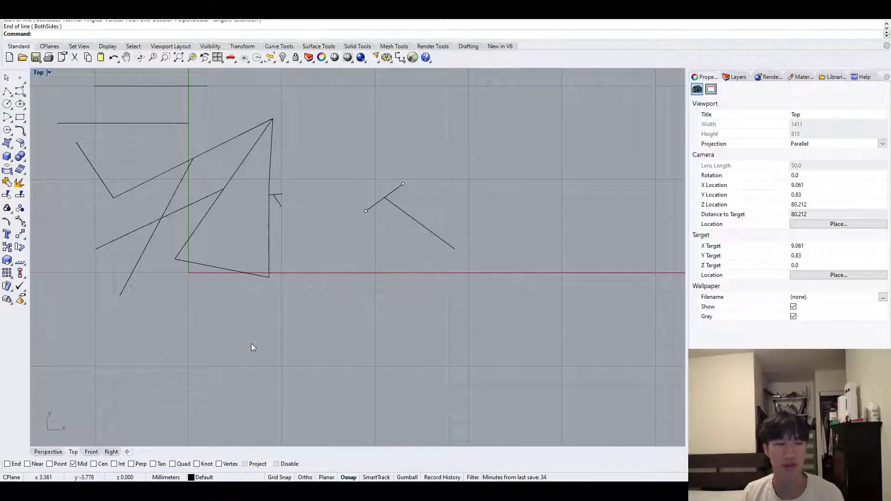
Step: Replace the Mid snap with Cen and draw a circle in the empty area above the two point objects
{"action": "scroll", "coordinate": [250, 345], "scroll_direction": "down", "scroll_amount": 3}
{"action": "left_click", "coordinate": [87, 466]}
{"action": "left_click", "coordinate": [95, 465]}
{"action": "scroll", "coordinate": [308, 364], "scroll_direction": "down", "scroll_amount": 2}
{"action": "type", "text": "Circ"}
{"action": "key", "text": "Return"}
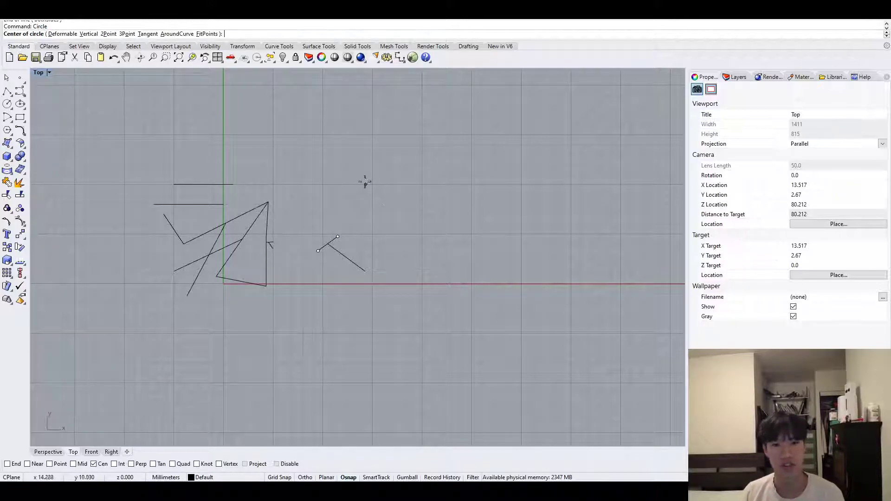
{"action": "left_click", "coordinate": [369, 153]}
{"action": "left_click", "coordinate": [427, 189]}
Step: Place a point object at the circle's center using the Cen snap
{"action": "right_click_drag", "start_coordinate": [483, 166], "coordinate": [462, 191]}
{"action": "type", "text": "Point"}
{"action": "key", "text": "Return"}
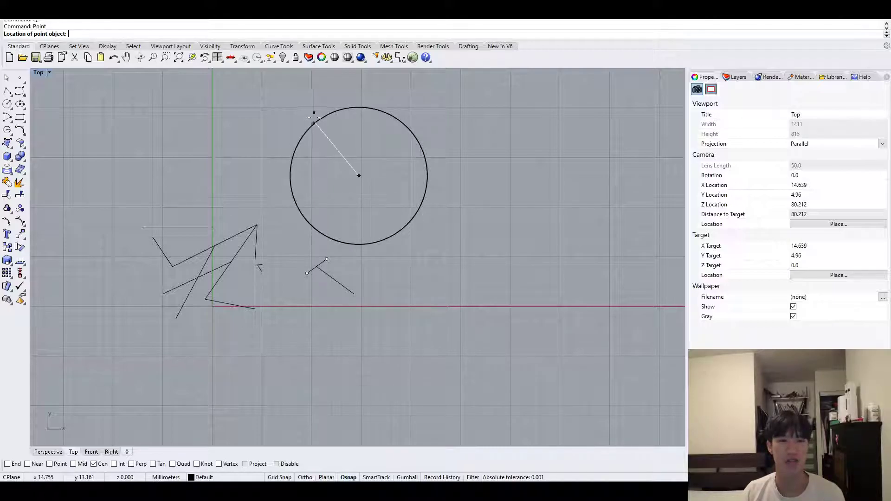
{"action": "left_click", "coordinate": [410, 129]}
Step: Draw a line from the circle's center sloping down toward positive X, past the circle's edge
{"action": "type", "text": "line"}
{"action": "key", "text": "Return"}
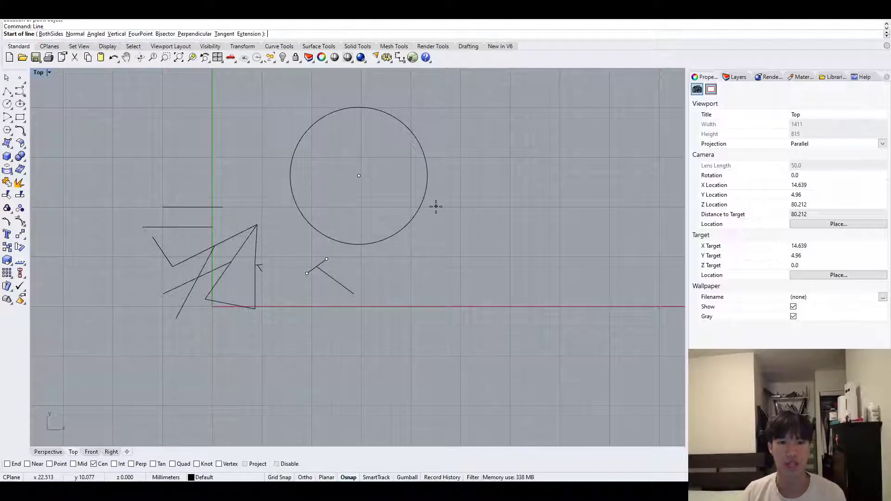
{"action": "left_click", "coordinate": [402, 235]}
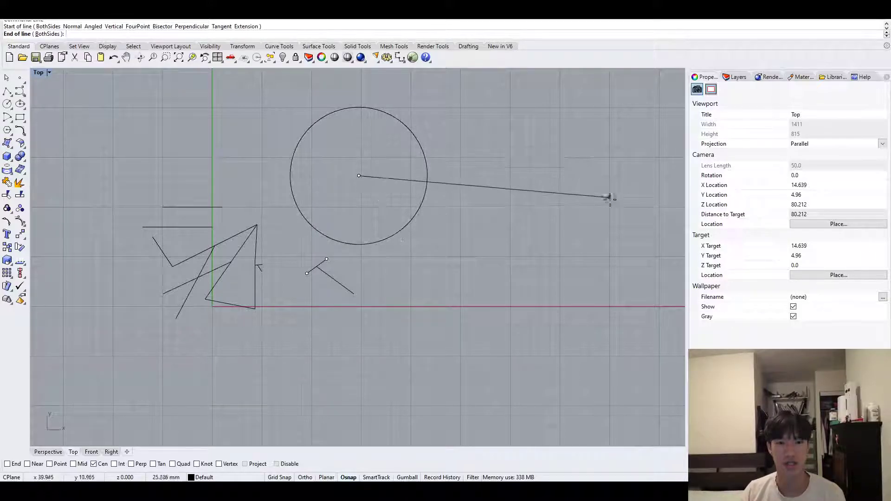
{"action": "left_click", "coordinate": [602, 236]}
Step: Draw a second circle below the sloping line so that it crosses both the line and the X axis
{"action": "right_click_drag", "start_coordinate": [557, 277], "coordinate": [404, 283]}
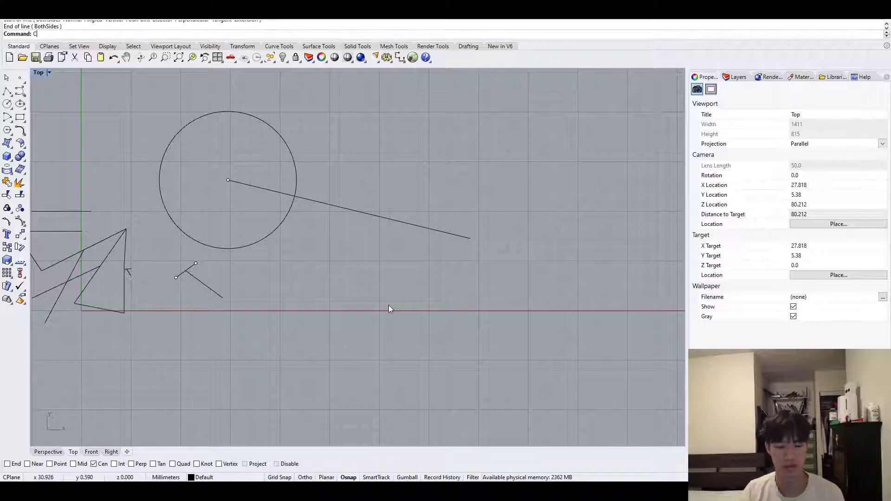
{"action": "type", "text": "circle"}
{"action": "key", "text": "Return"}
{"action": "left_click", "coordinate": [349, 265]}
{"action": "left_click", "coordinate": [403, 299]}
Step: Draw a line joining the centers of the two circles using the Cen snap
{"action": "type", "text": "line"}
{"action": "key", "text": "Return"}
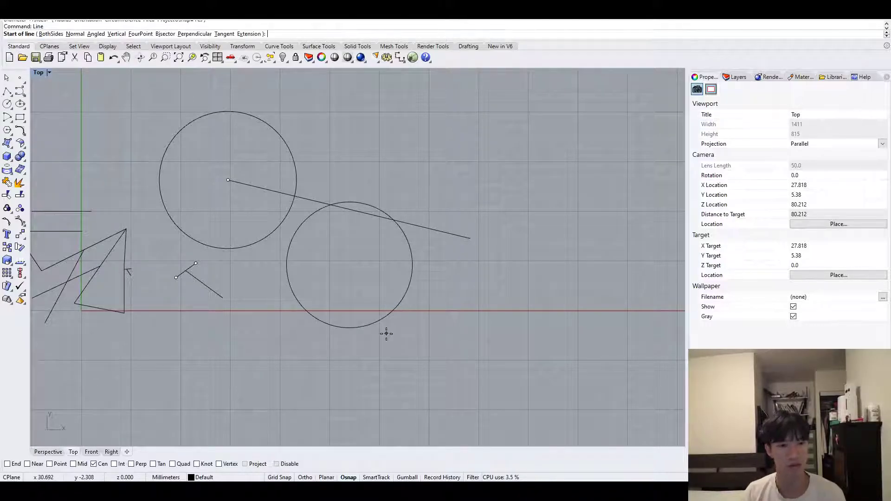
{"action": "left_click", "coordinate": [367, 320]}
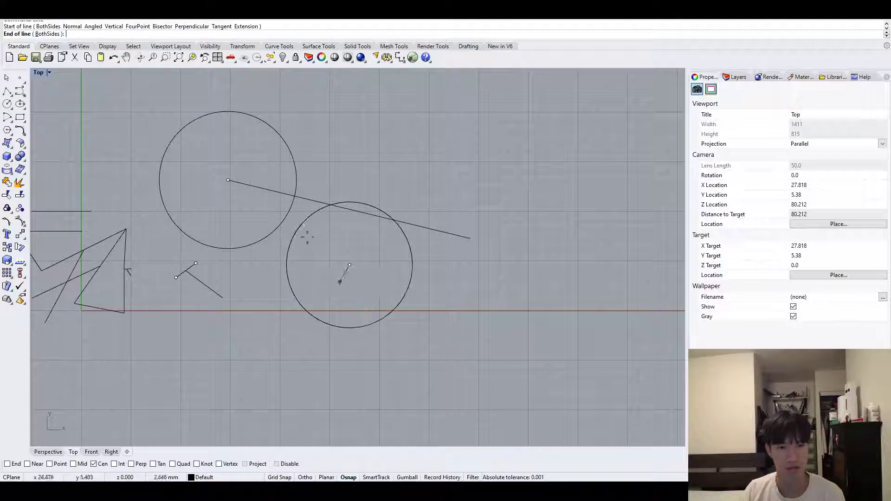
{"action": "left_click", "coordinate": [230, 247]}
Step: Replace the Cen snap with Int and draw a horizontal Ortho line just above the X axis, ending on the triangle's vertical edge
{"action": "right_click_drag", "start_coordinate": [320, 367], "coordinate": [294, 340]}
{"action": "left_click", "coordinate": [104, 465]}
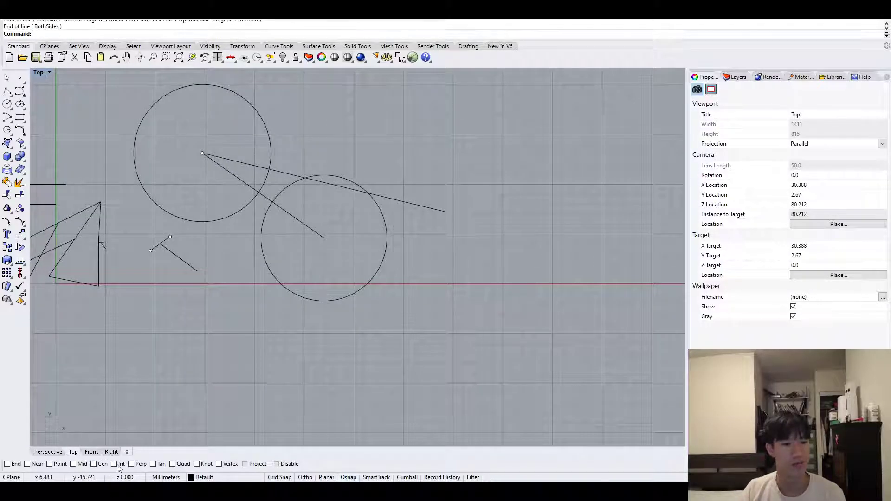
{"action": "right_click_drag", "start_coordinate": [33, 370], "coordinate": [182, 324]}
{"action": "scroll", "coordinate": [265, 213], "scroll_direction": "up", "scroll_amount": 4}
{"action": "type", "text": "line"}
{"action": "key", "text": "Return"}
{"action": "right_click_drag", "start_coordinate": [303, 259], "coordinate": [337, 258]}
{"action": "left_click", "coordinate": [377, 241]}
{"action": "key", "text": "F8"}
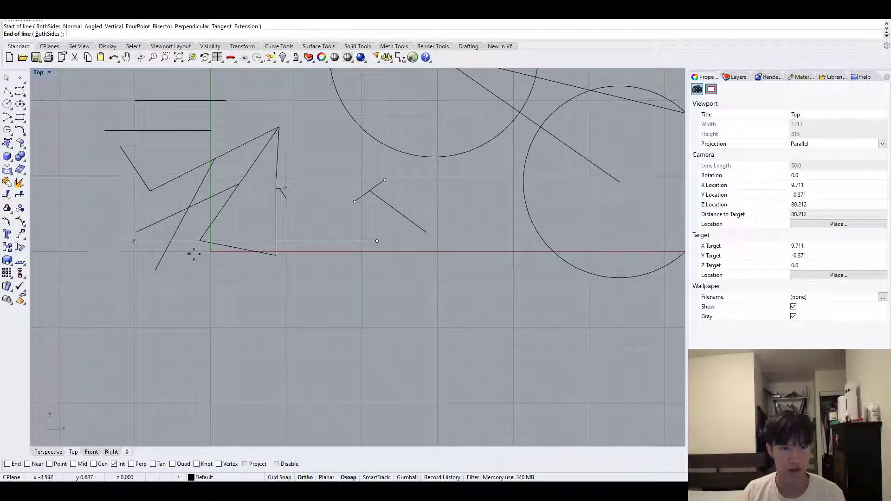
{"action": "left_click", "coordinate": [279, 243], "text": "shift"}
Step: Draw a shorter horizontal line above the last one, also ending on the triangle's vertical edge
{"action": "right_click_drag", "start_coordinate": [329, 222], "coordinate": [394, 249]}
{"action": "scroll", "coordinate": [394, 249], "scroll_direction": "up", "scroll_amount": 4}
{"action": "key", "text": "space"}
{"action": "left_click", "coordinate": [422, 249]}
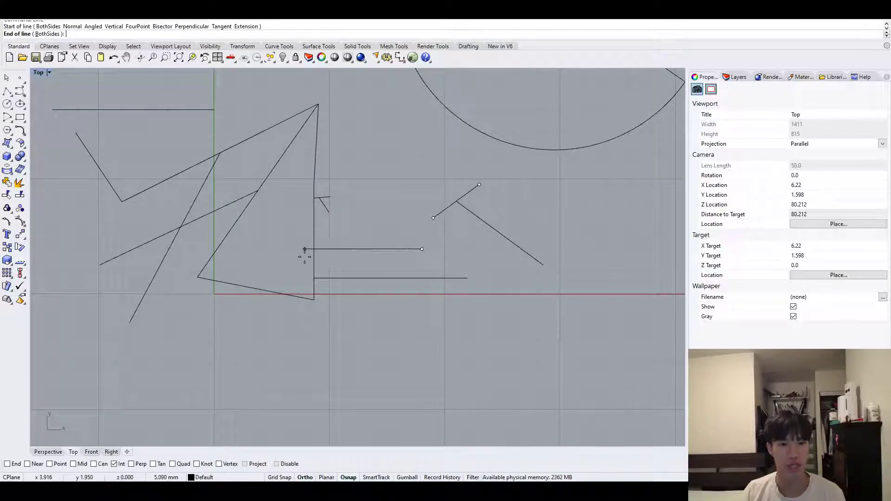
{"action": "left_click", "coordinate": [314, 249], "text": "shift"}
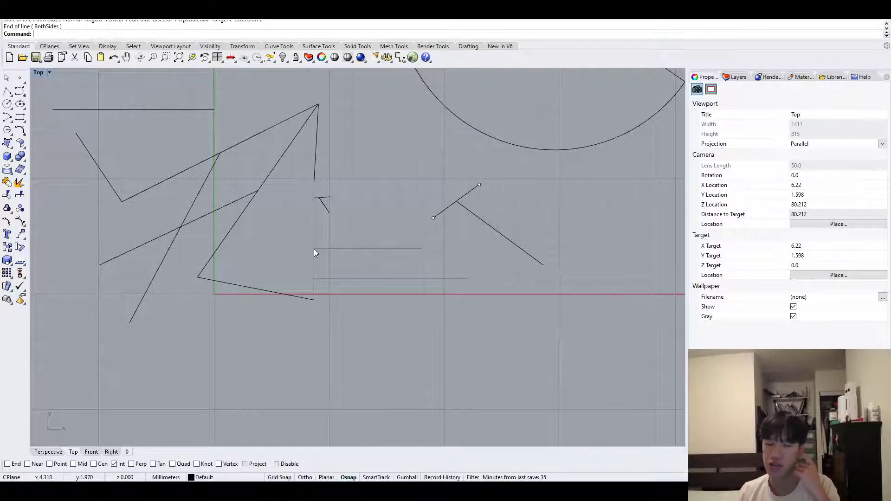
Step: Draw a horizontal line in the empty area below the X axis, temporarily constraining it with Ortho
{"action": "right_click_drag", "start_coordinate": [367, 293], "coordinate": [378, 269]}
{"action": "type", "text": "Line"}
{"action": "key", "text": "Return"}
{"action": "left_click", "coordinate": [272, 385]}
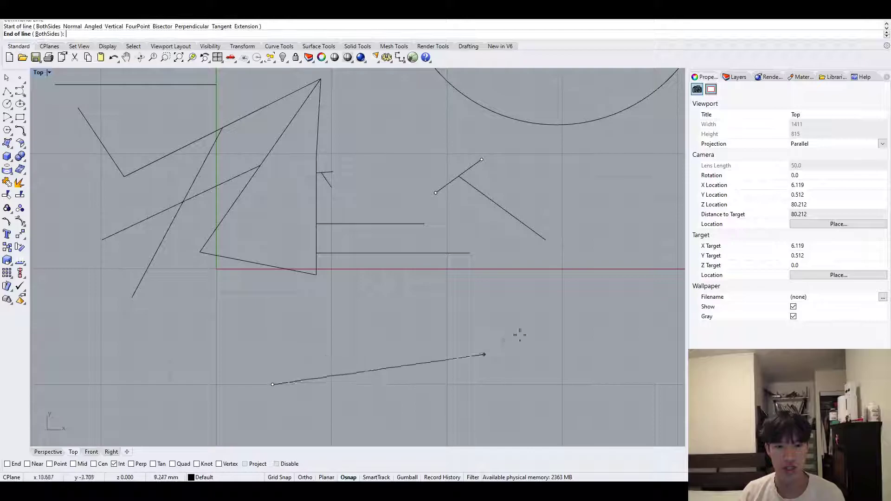
{"action": "key", "text": "shift"}
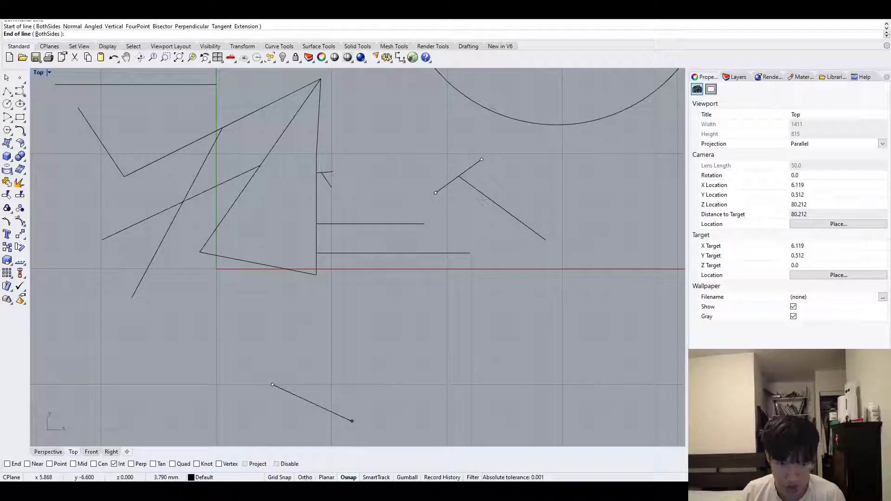
{"action": "key", "text": "shift"}
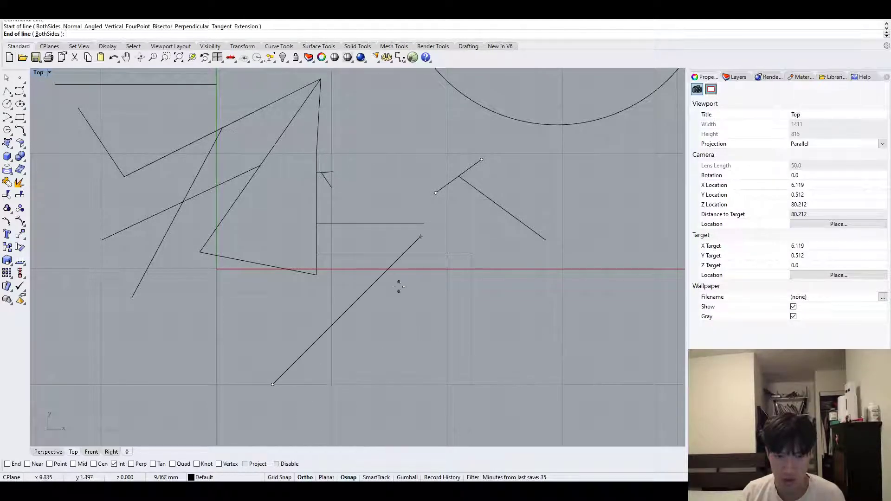
{"action": "left_click", "coordinate": [442, 365]}
Step: Replace the Int snap with Perp and draw two lines from below that meet the lower horizontal line perpendicularly
{"action": "scroll", "coordinate": [444, 358], "scroll_direction": "up", "scroll_amount": 1}
{"action": "scroll", "coordinate": [449, 361], "scroll_direction": "down", "scroll_amount": 3}
{"action": "mouse_move", "coordinate": [422, 335]}
{"action": "right_mouse_down"}
{"action": "mouse_move", "coordinate": [432, 360]}
{"action": "mouse_move", "coordinate": [418, 347]}
{"action": "right_mouse_up"}
{"action": "left_click", "coordinate": [125, 465]}
{"action": "left_click", "coordinate": [135, 464]}
{"action": "right_click_drag", "start_coordinate": [475, 357], "coordinate": [454, 325]}
{"action": "right_click", "coordinate": [359, 341]}
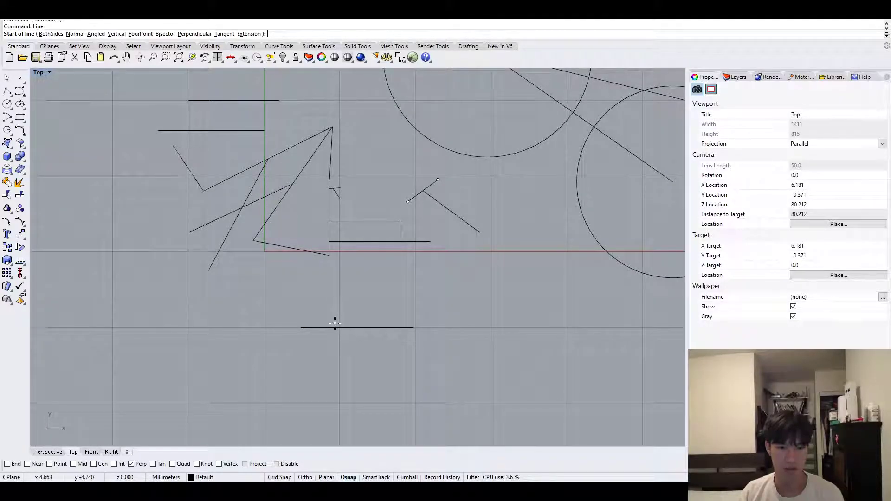
{"action": "left_click", "coordinate": [345, 369]}
{"action": "left_click", "coordinate": [345, 328]}
{"action": "right_click", "coordinate": [395, 371]}
{"action": "left_click", "coordinate": [386, 384]}
{"action": "left_click", "coordinate": [386, 328]}
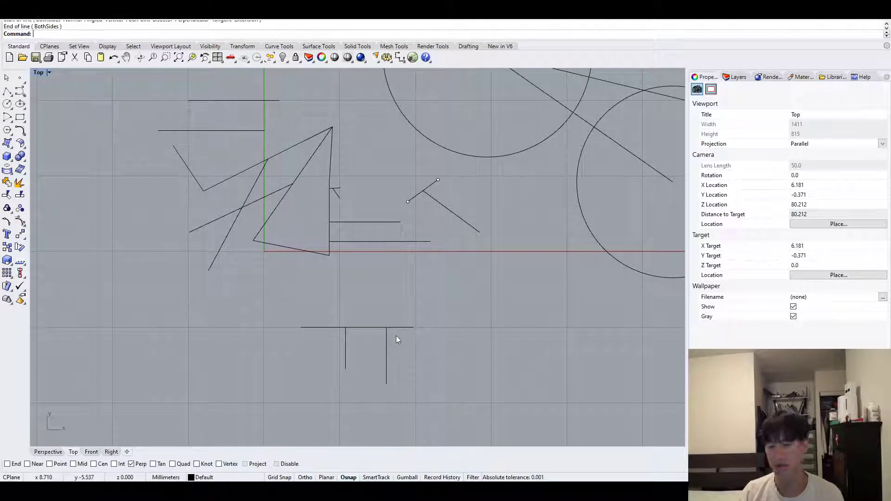
Step: Draw a wavy degree-3 curve through six control points below the X axis, beneath the second circle
{"action": "right_click_drag", "start_coordinate": [493, 341], "coordinate": [428, 356]}
{"action": "type", "text": "Curve"}
{"action": "key", "text": "Return"}
{"action": "left_click", "coordinate": [359, 292]}
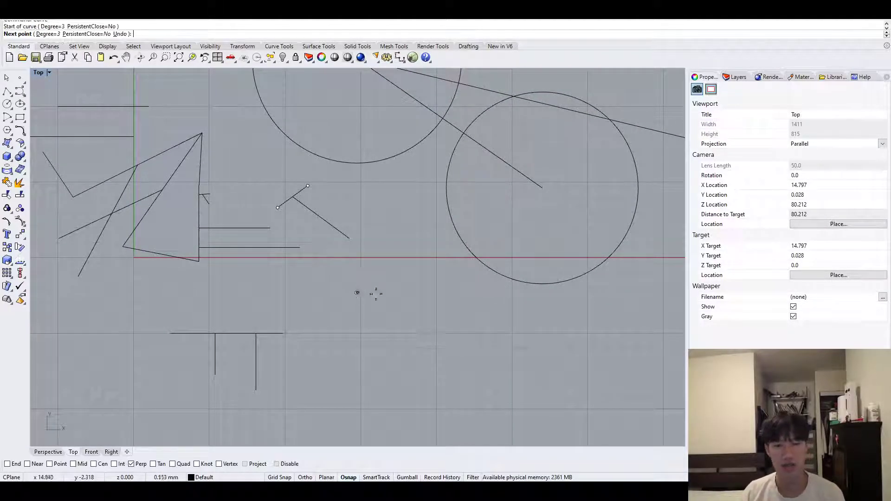
{"action": "left_click", "coordinate": [416, 296]}
{"action": "left_click", "coordinate": [413, 341]}
{"action": "left_click", "coordinate": [479, 314]}
{"action": "left_click", "coordinate": [549, 310]}
{"action": "left_click", "coordinate": [546, 375]}
{"action": "key", "text": "Return"}
{"action": "right_click_drag", "start_coordinate": [503, 375], "coordinate": [461, 354]}
{"action": "type", "text": "Line"}
{"action": "key", "text": "Return"}
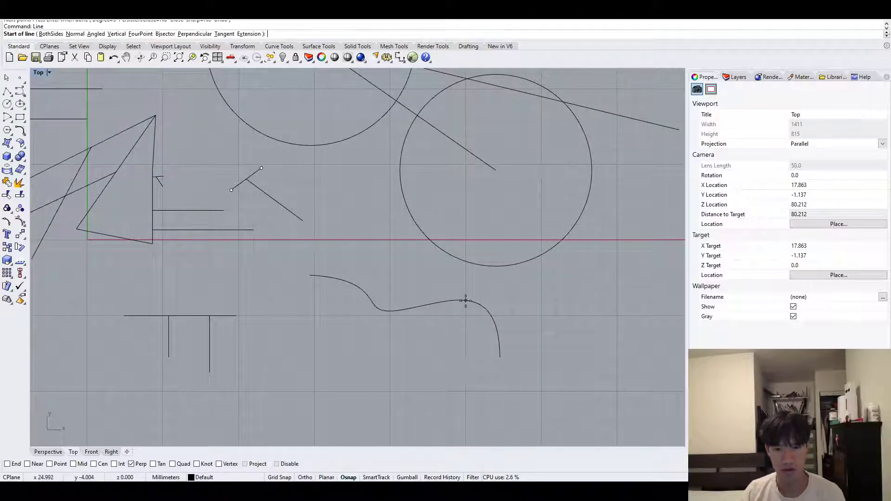
{"action": "key", "text": "Escape"}
{"action": "type", "text": "Point"}
{"action": "key", "text": "Return"}
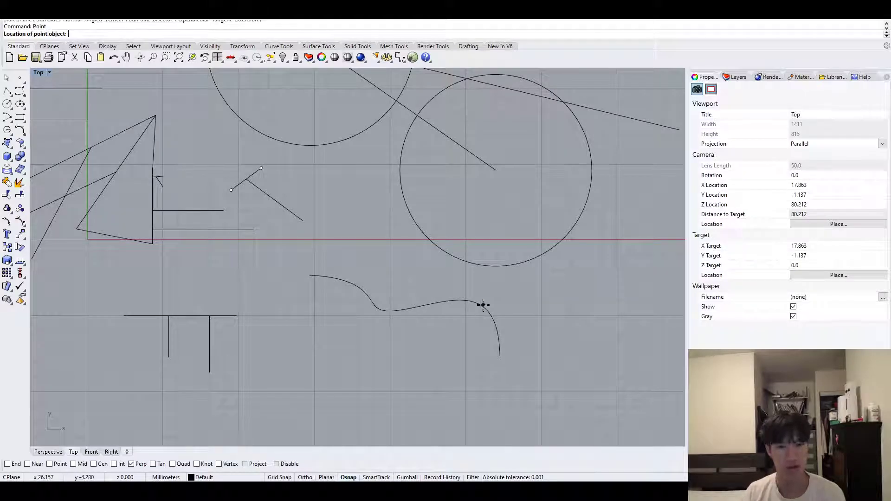
{"action": "key", "text": "Escape"}
{"action": "type", "text": "l"}
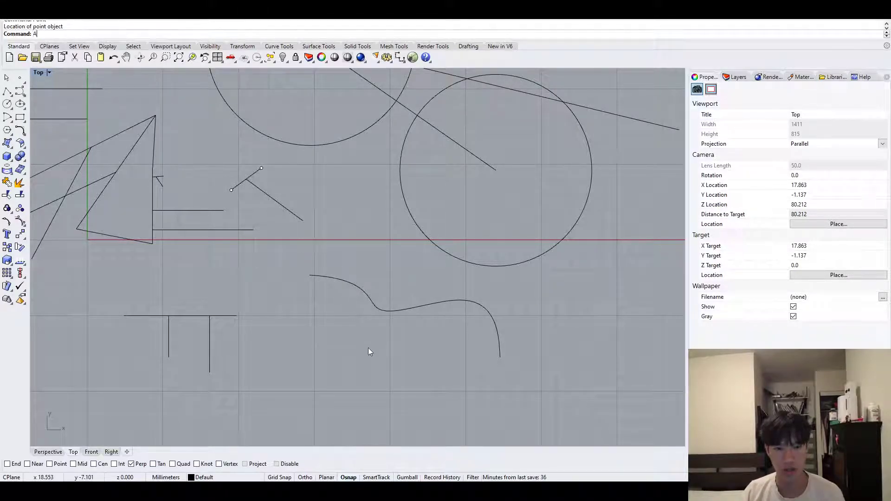
{"action": "key", "text": "Return"}
{"action": "left_click", "coordinate": [343, 368]}
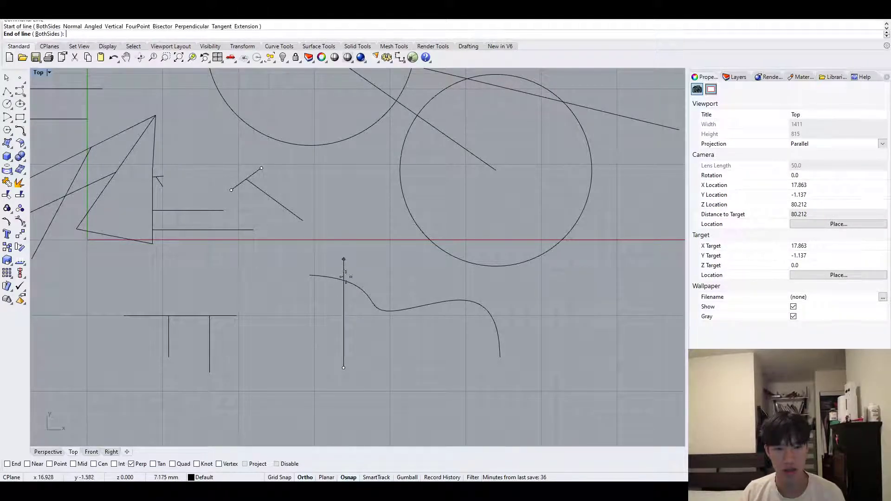
{"action": "key", "text": "Escape"}
Step: Replace the Perp snap with Tan and draw two lines from below the X axis tangent to opposite sides of the second circle
{"action": "right_click_drag", "start_coordinate": [329, 414], "coordinate": [299, 402]}
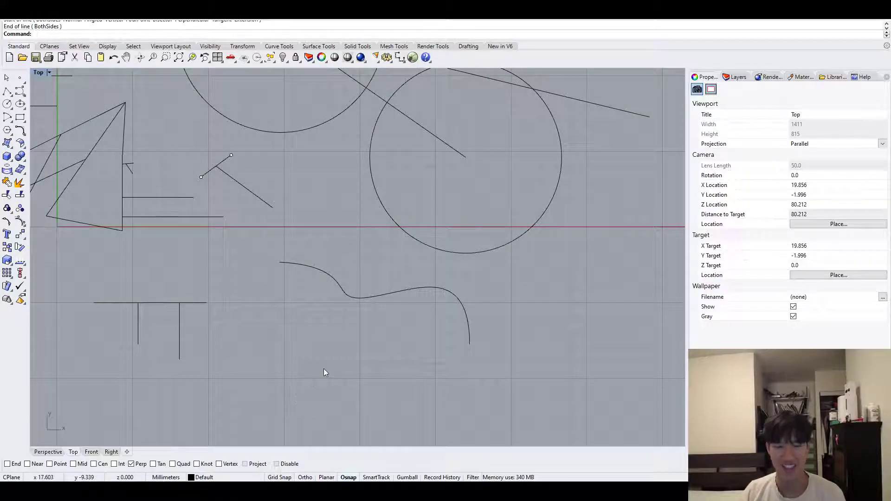
{"action": "left_click", "coordinate": [141, 464]}
{"action": "left_click", "coordinate": [153, 464]}
{"action": "right_click_drag", "start_coordinate": [463, 379], "coordinate": [311, 350]}
{"action": "type", "text": "line"}
{"action": "key", "text": "Return"}
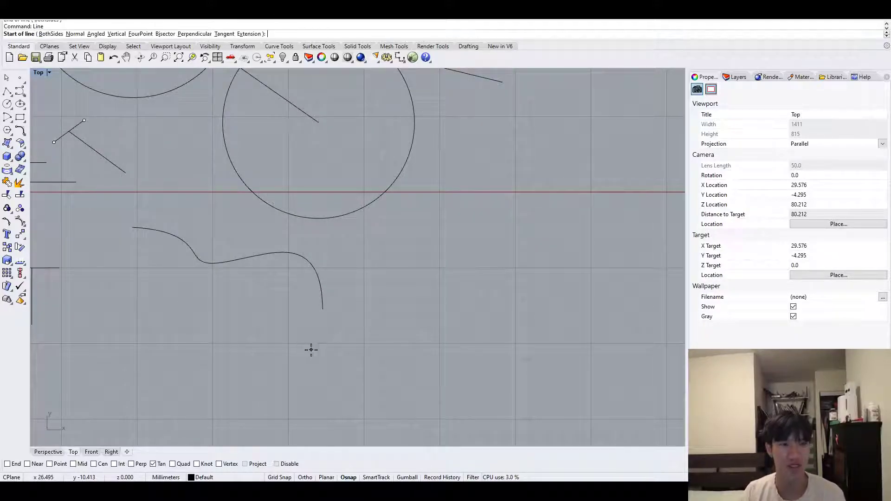
{"action": "left_click", "coordinate": [487, 295]}
{"action": "right_click_drag", "start_coordinate": [445, 165], "coordinate": [438, 228]}
{"action": "scroll", "coordinate": [439, 228], "scroll_direction": "down", "scroll_amount": 2}
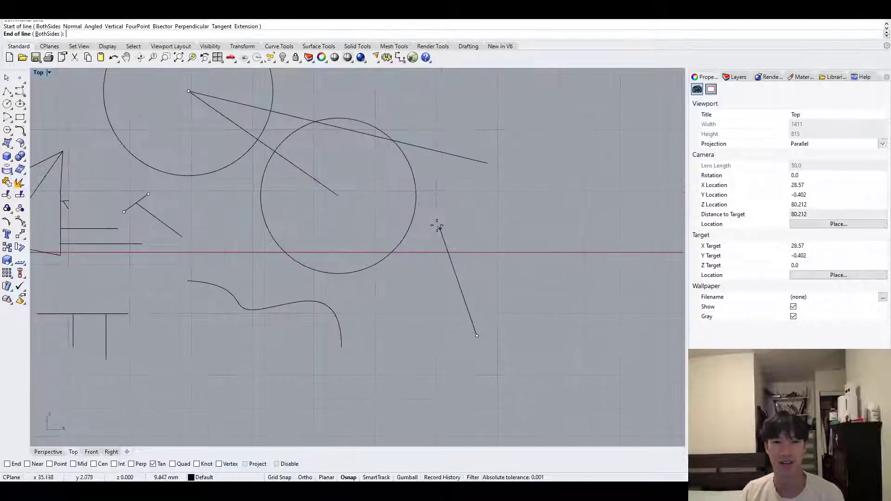
{"action": "left_click", "coordinate": [412, 165]}
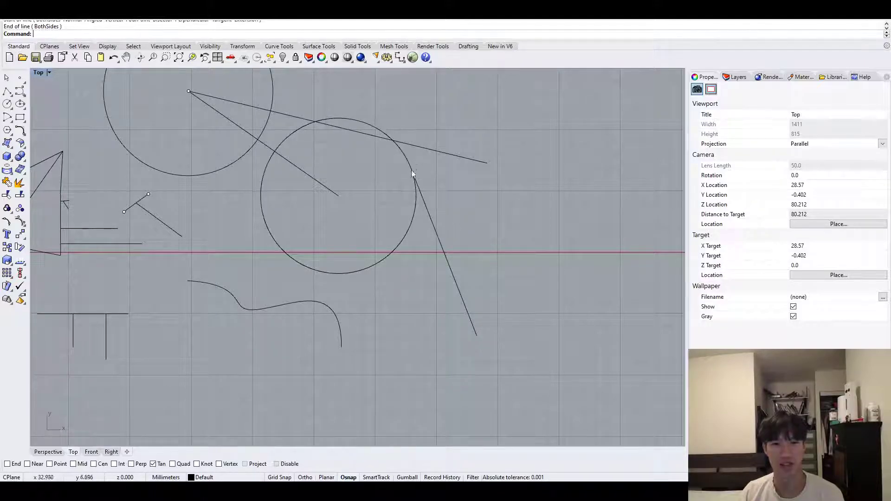
{"action": "right_click", "coordinate": [417, 352]}
{"action": "left_click", "coordinate": [416, 339]}
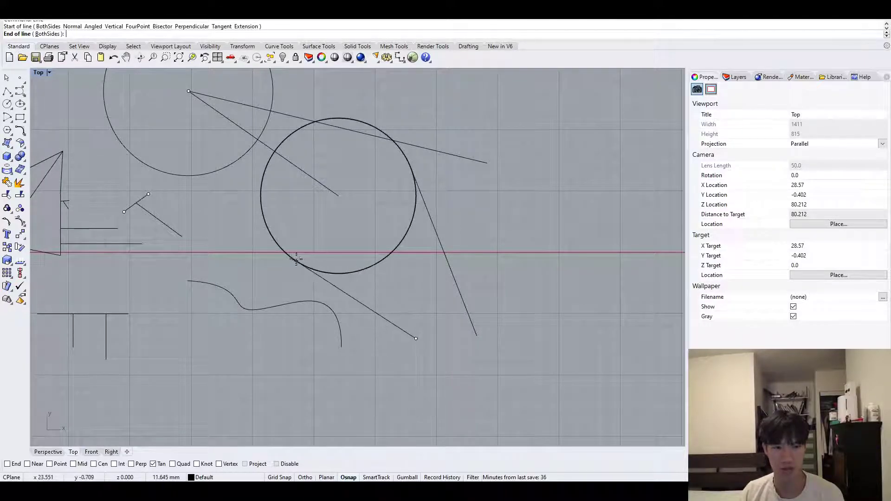
{"action": "left_click", "coordinate": [294, 259]}
Step: Draw two lines from below that end tangent to the wavy curve, one at its crest and one at its dip
{"action": "right_click", "coordinate": [377, 366]}
{"action": "left_click", "coordinate": [402, 366]}
{"action": "left_click", "coordinate": [329, 304]}
{"action": "right_click", "coordinate": [312, 370]}
{"action": "left_click", "coordinate": [325, 385]}
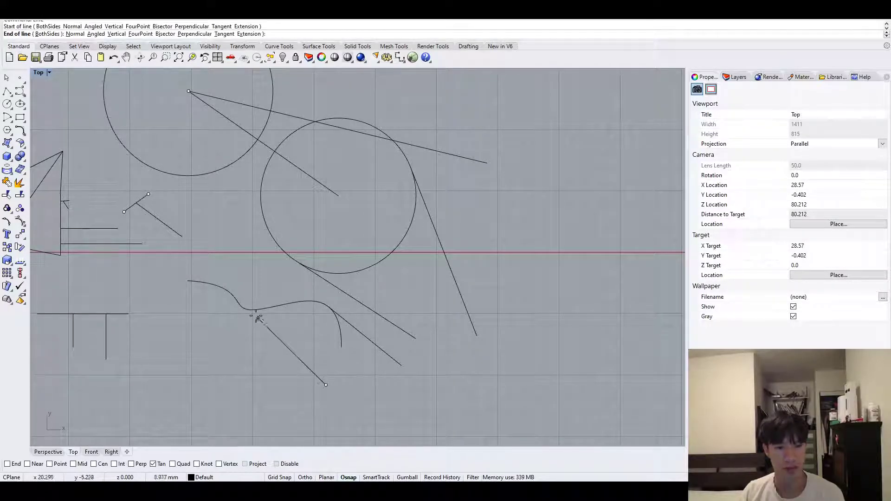
{"action": "left_click", "coordinate": [241, 308]}
Step: Replace the Tan snap with Quad
{"action": "right_click_drag", "start_coordinate": [320, 416], "coordinate": [298, 395]}
{"action": "left_click", "coordinate": [153, 464]}
{"action": "left_click", "coordinate": [173, 464]}
{"action": "scroll", "coordinate": [286, 302], "scroll_direction": "down", "scroll_amount": 2}
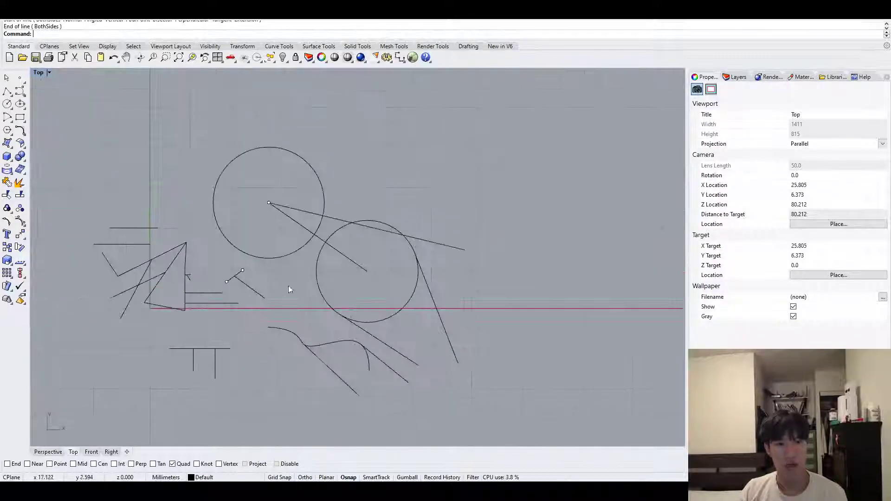
Step: Turn on the Gumball and move the first circle to the empty area on the negative X side
{"action": "left_click", "coordinate": [291, 254]}
{"action": "right_click_drag", "start_coordinate": [316, 290], "coordinate": [508, 309]}
{"action": "scroll", "coordinate": [508, 309], "scroll_direction": "down", "scroll_amount": 4}
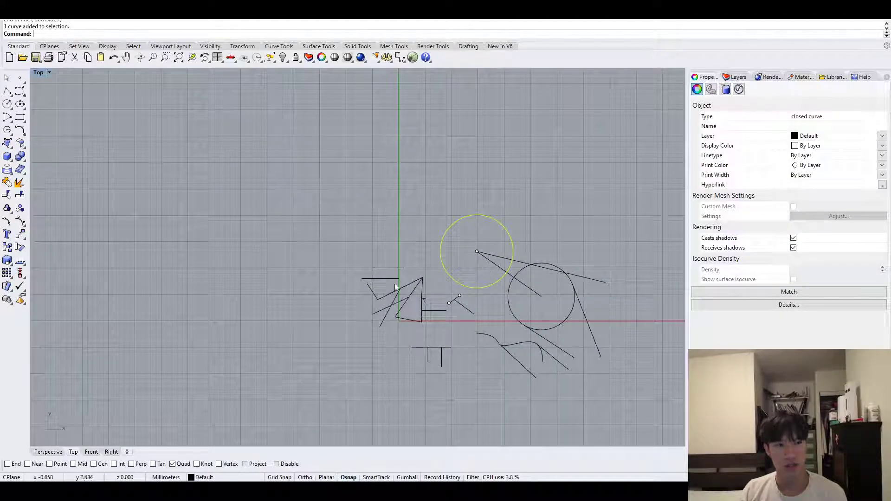
{"action": "left_click", "coordinate": [407, 477]}
{"action": "left_click_drag", "start_coordinate": [511, 251], "coordinate": [271, 269]}
{"action": "key", "text": "Escape"}
Step: Place point objects at the four quadrants of the moved circle using the Quad snap
{"action": "scroll", "coordinate": [368, 311], "scroll_direction": "up", "scroll_amount": 5}
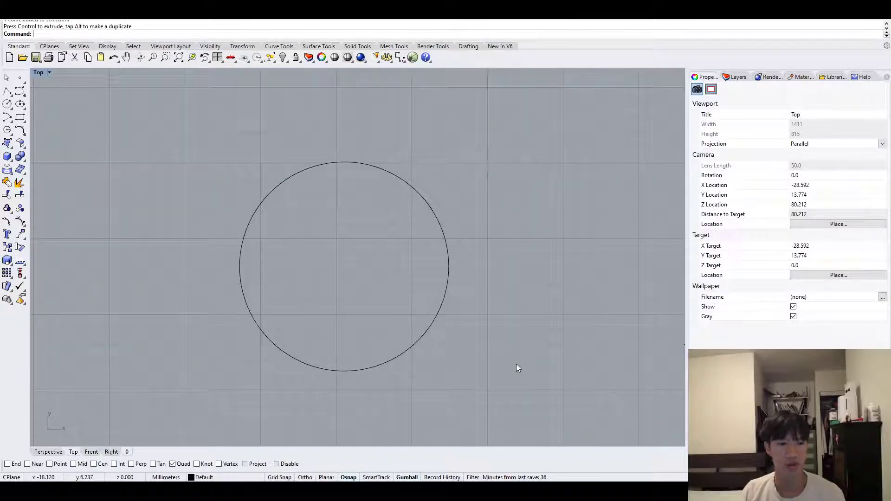
{"action": "type", "text": "lon"}
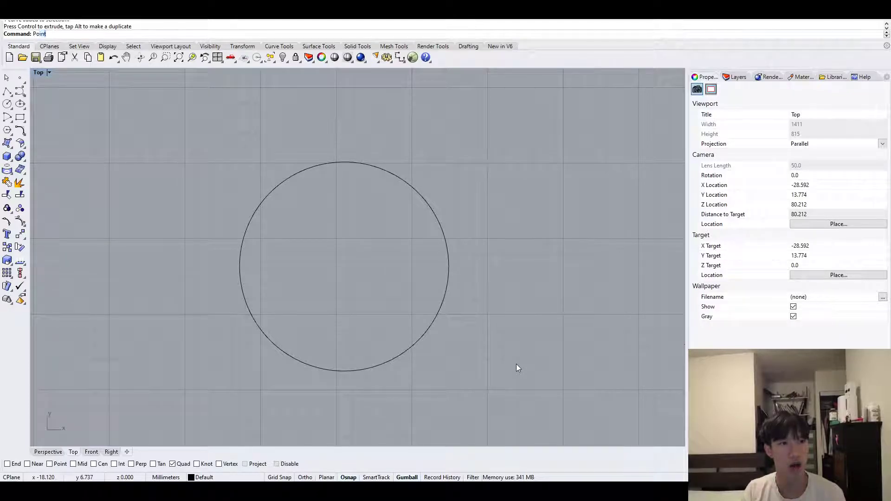
{"action": "key", "text": "Return"}
{"action": "left_click", "coordinate": [448, 267]}
{"action": "key", "text": "Return"}
{"action": "left_click", "coordinate": [344, 371]}
Step: Turn off the Quad snap and hide the object snap options
{"action": "right_click_drag", "start_coordinate": [413, 164], "coordinate": [355, 139]}
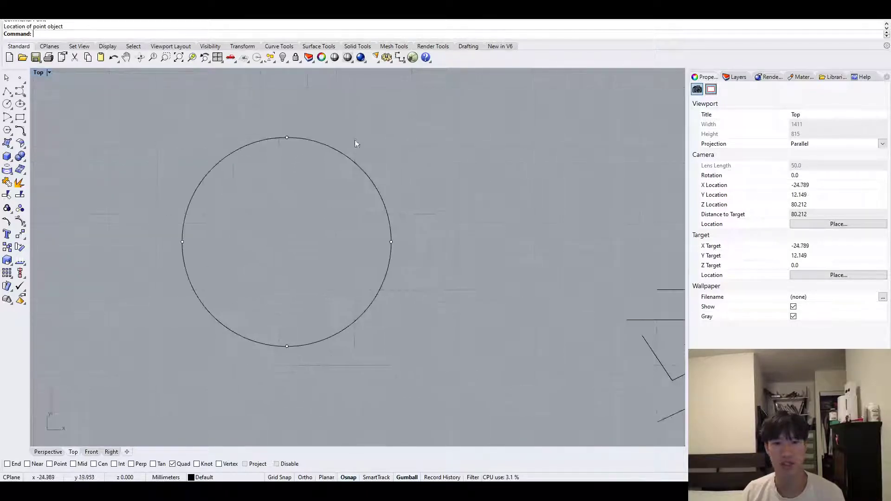
{"action": "left_click", "coordinate": [183, 464]}
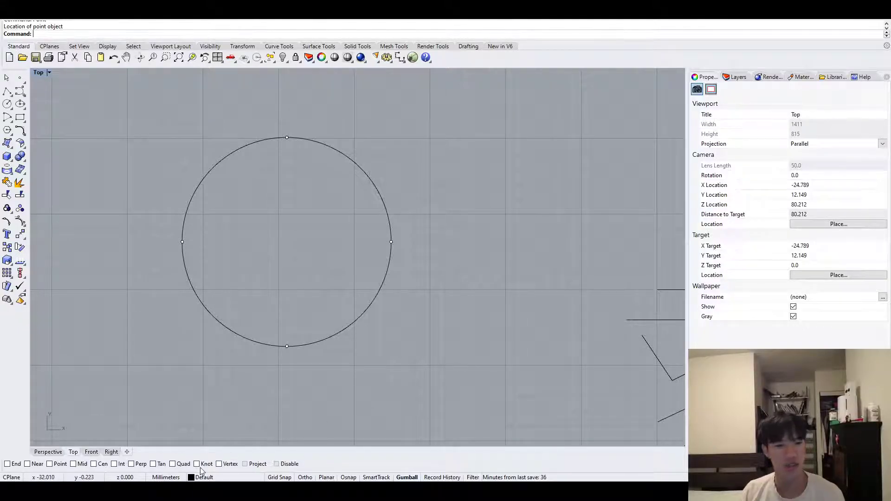
{"action": "scroll", "coordinate": [418, 311], "scroll_direction": "down", "scroll_amount": 5}
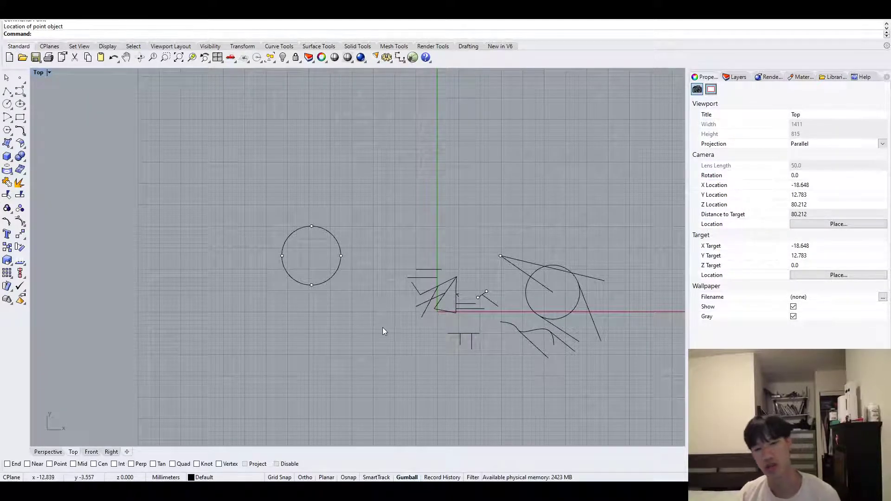
{"action": "left_click", "coordinate": [348, 478]}
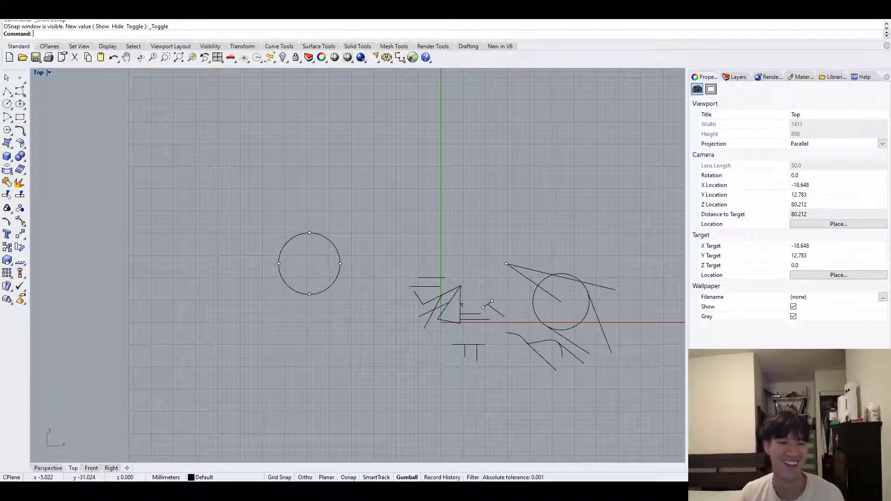
Step: Show the object snap options and enable the End, Point, Mid and Int snaps together with SmartTrack
{"action": "left_click", "coordinate": [348, 477]}
{"action": "scroll", "coordinate": [298, 374], "scroll_direction": "up", "scroll_amount": 3}
{"action": "scroll", "coordinate": [317, 304], "scroll_direction": "up", "scroll_amount": 2}
{"action": "left_click", "coordinate": [14, 464]}
{"action": "left_click", "coordinate": [73, 464]}
{"action": "left_click", "coordinate": [114, 463]}
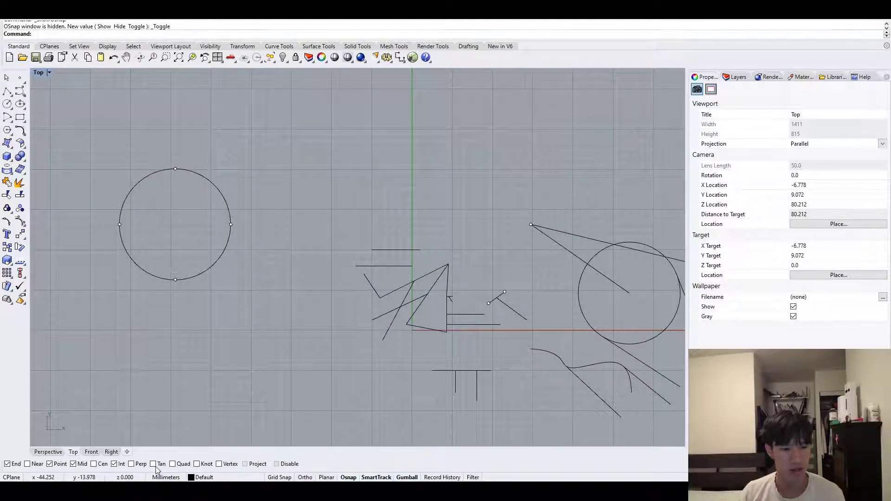
Step: Draw a horizontal line about 31 mm long in the empty area above the existing sketches, crossing the Y axis
{"action": "scroll", "coordinate": [292, 347], "scroll_direction": "down", "scroll_amount": 2}
{"action": "right_click_drag", "start_coordinate": [291, 348], "coordinate": [247, 369]}
{"action": "scroll", "coordinate": [290, 223], "scroll_direction": "down", "scroll_amount": 2}
{"action": "scroll", "coordinate": [291, 220], "scroll_direction": "up", "scroll_amount": 8}
{"action": "right_click_drag", "start_coordinate": [292, 220], "coordinate": [287, 257]}
{"action": "key", "text": "space"}
{"action": "left_click", "coordinate": [241, 231]}
{"action": "left_click", "coordinate": [547, 233], "text": "shift"}
{"action": "right_click_drag", "start_coordinate": [425, 288], "coordinate": [439, 332]}
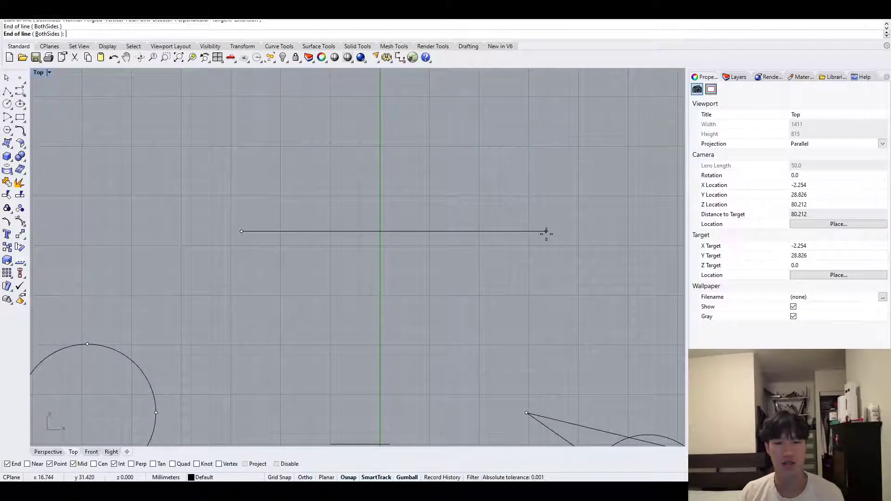
Step: Draw a vertical line about 17 mm long upward from the horizontal line's right end
{"action": "key", "text": "space"}
{"action": "left_click", "coordinate": [567, 279]}
{"action": "left_click", "coordinate": [562, 277]}
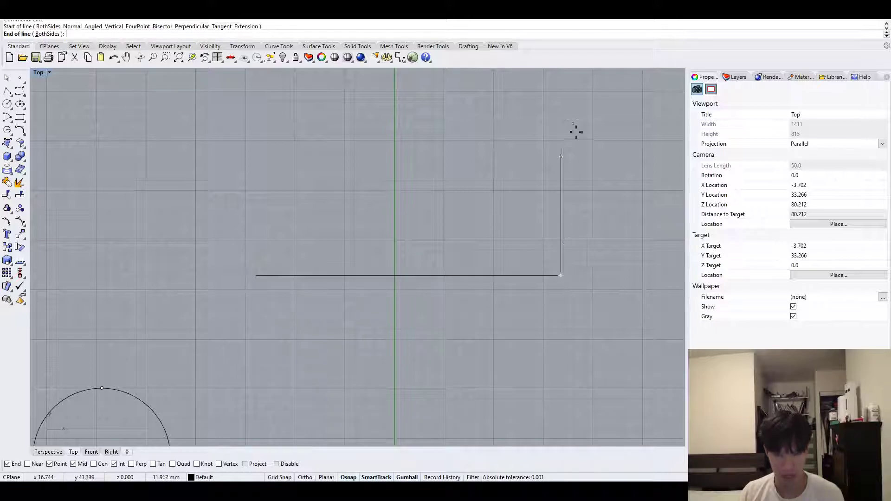
{"action": "left_click", "coordinate": [562, 105]}
{"action": "right_click_drag", "start_coordinate": [599, 143], "coordinate": [541, 204]}
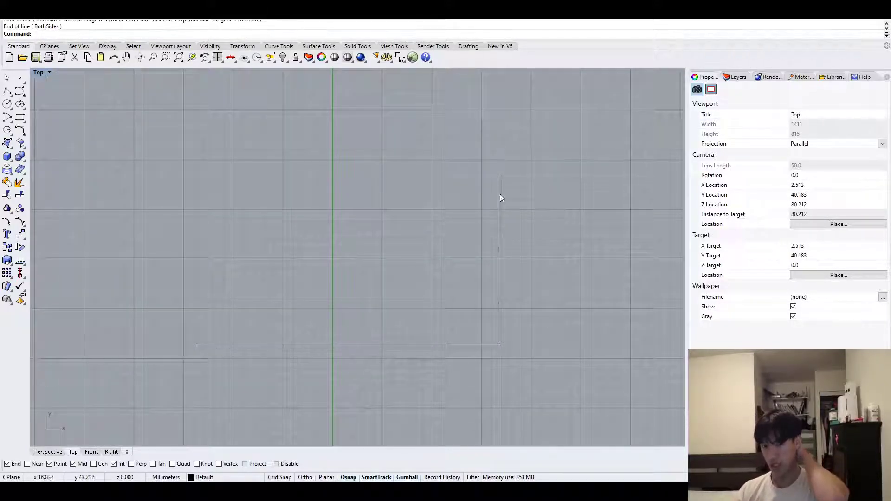
Step: Turn off the Gumball and clear the selection of the two perpendicular lines
{"action": "left_click_drag", "start_coordinate": [565, 365], "coordinate": [105, 159]}
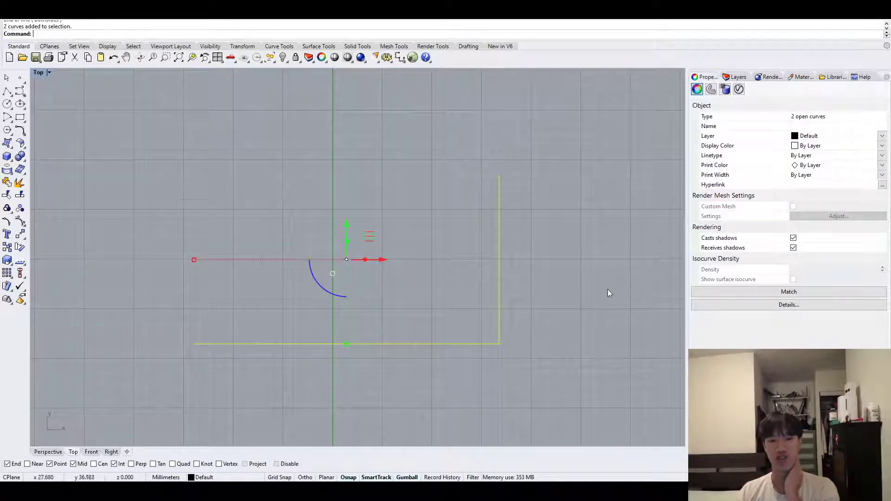
{"action": "left_click", "coordinate": [609, 283]}
{"action": "left_click", "coordinate": [417, 478]}
{"action": "left_click_drag", "start_coordinate": [559, 362], "coordinate": [436, 209]}
{"action": "left_click", "coordinate": [562, 153]}
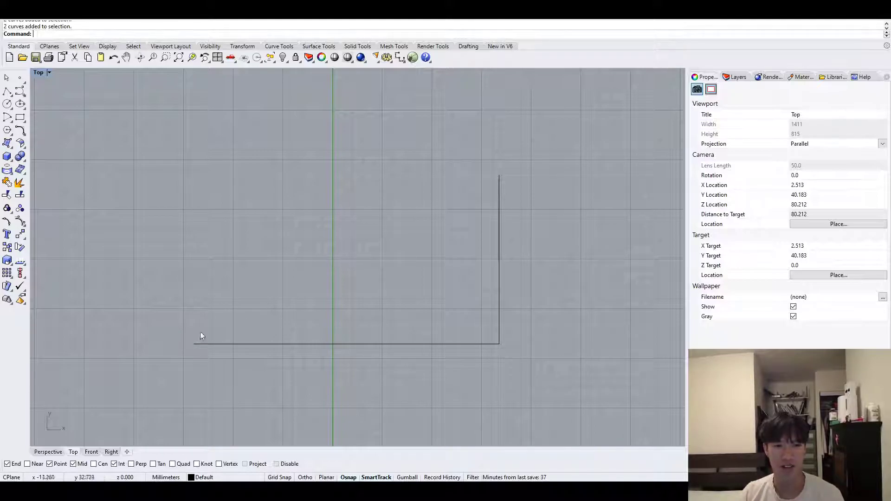
Step: Place a point object at the corner where the horizontal and vertical lines meet
{"action": "type", "text": "point"}
{"action": "key", "text": "Return"}
{"action": "left_click", "coordinate": [499, 344]}
{"action": "key", "text": "Return"}
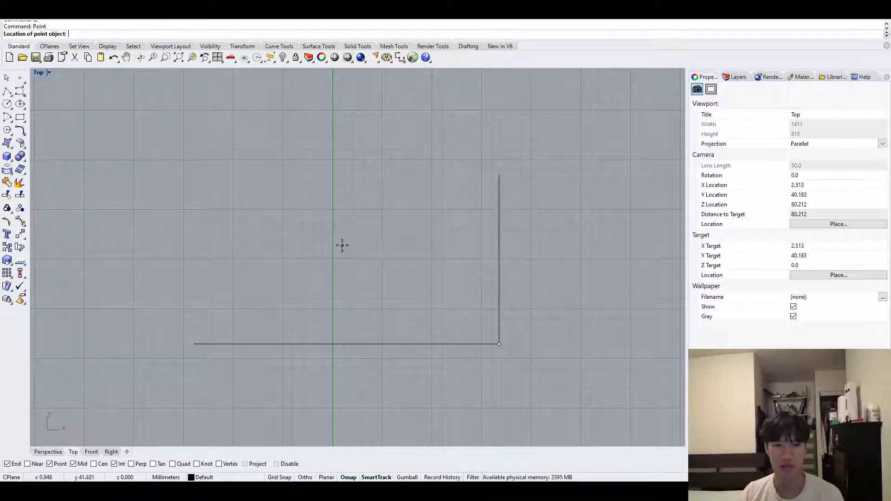
{"action": "left_click", "coordinate": [499, 175]}
{"action": "key", "text": "Return"}
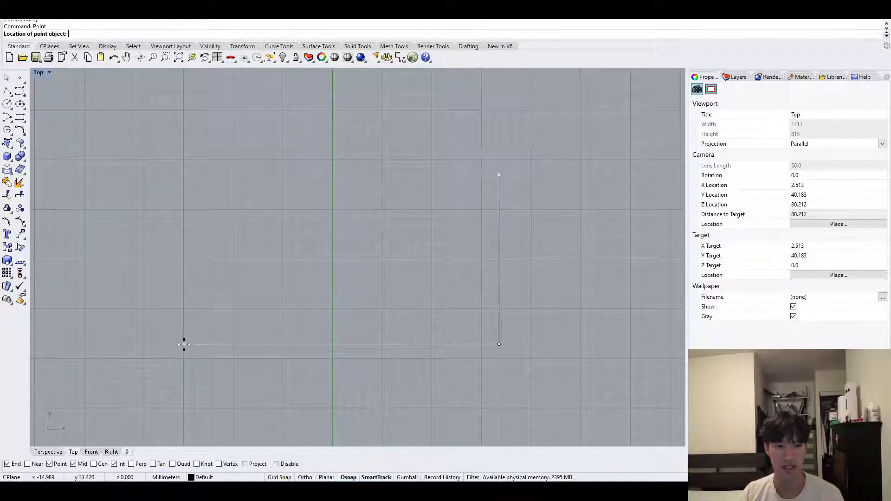
{"action": "left_click", "coordinate": [194, 344]}
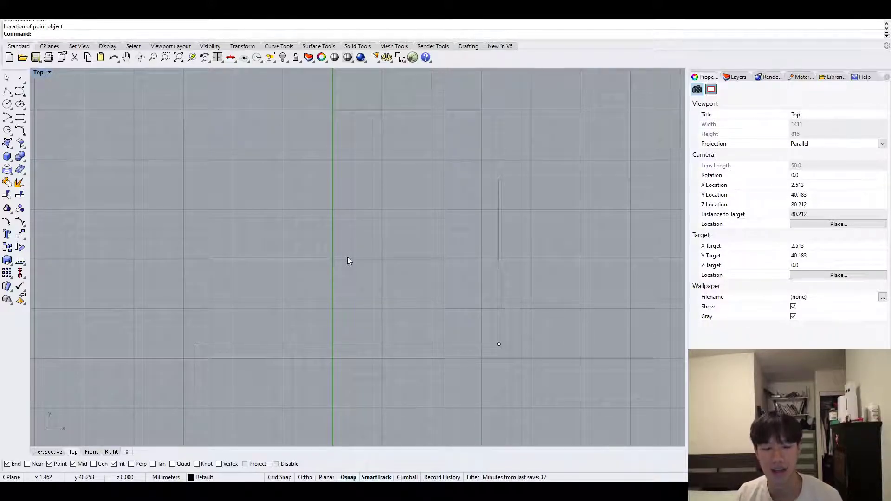
Step: Draw a line from the SmartTrack intersection aligned with both lines' midpoints to their shared corner
{"action": "key", "text": "BackSpace"}
{"action": "type", "text": "Line"}
{"action": "key", "text": "Return"}
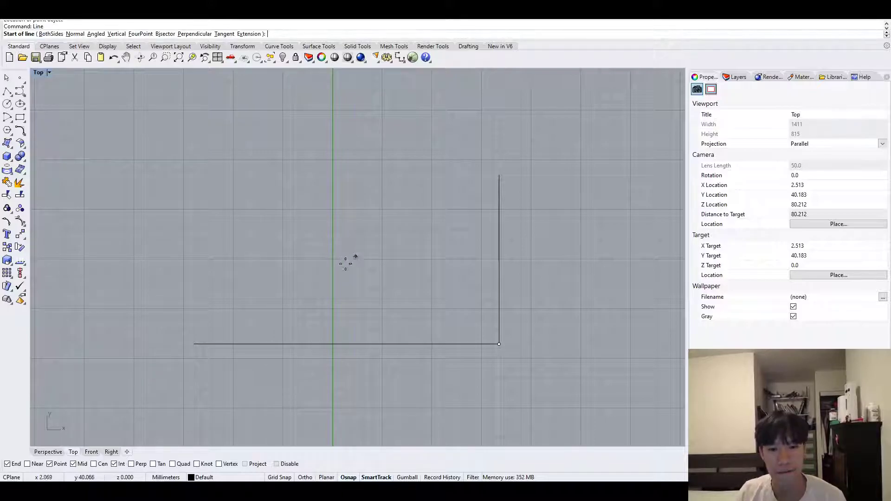
{"action": "scroll", "coordinate": [194, 344], "scroll_direction": "up", "scroll_amount": 3}
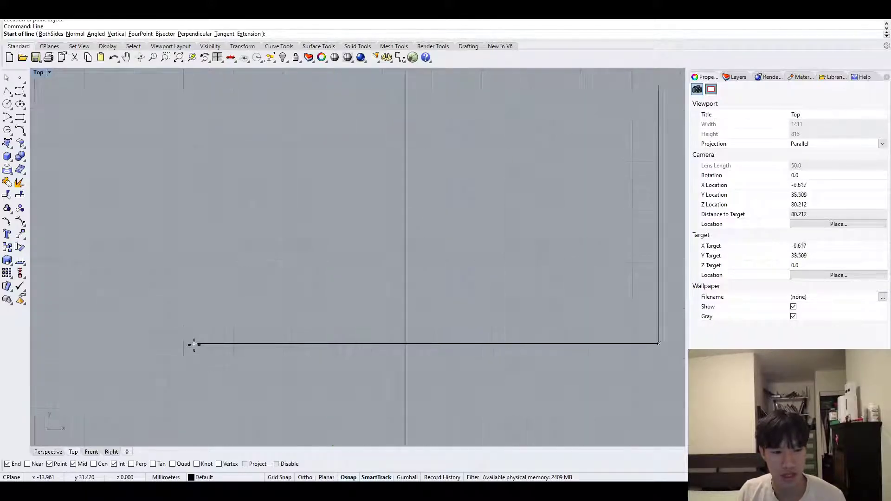
{"action": "scroll", "coordinate": [194, 344], "scroll_direction": "down", "scroll_amount": 5}
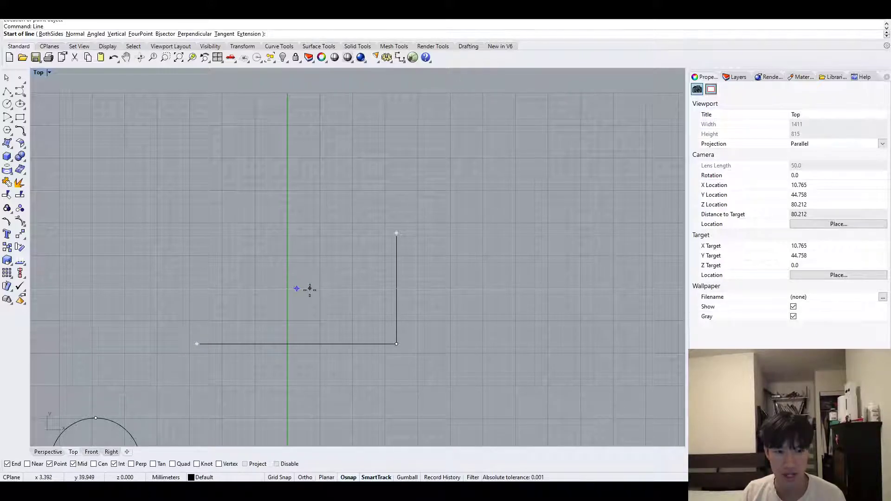
{"action": "left_click", "coordinate": [297, 289]}
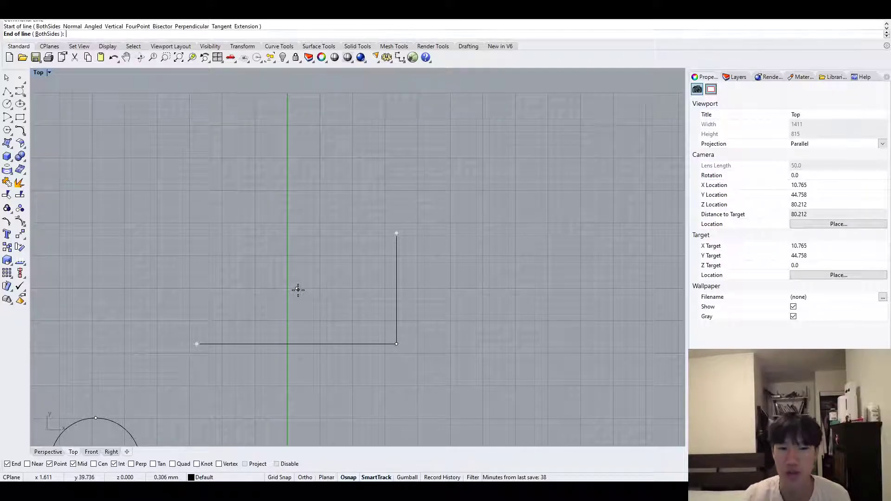
{"action": "left_click", "coordinate": [396, 344]}
{"action": "scroll", "coordinate": [407, 311], "scroll_direction": "up", "scroll_amount": 2}
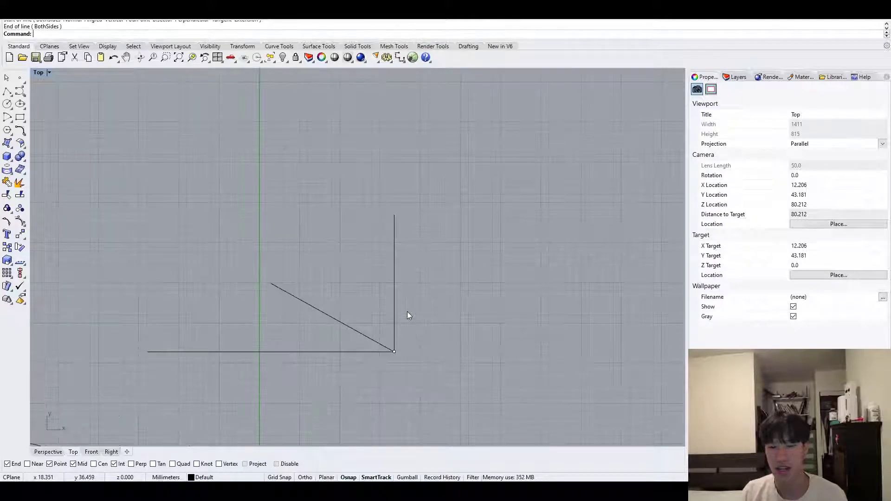
Step: Draw a line to the shared corner from the SmartTrack midpoint between the horizontal line's left end and the diagonal's free end
{"action": "right_click_drag", "start_coordinate": [421, 311], "coordinate": [449, 307]}
{"action": "right_click_drag", "start_coordinate": [390, 299], "coordinate": [417, 291]}
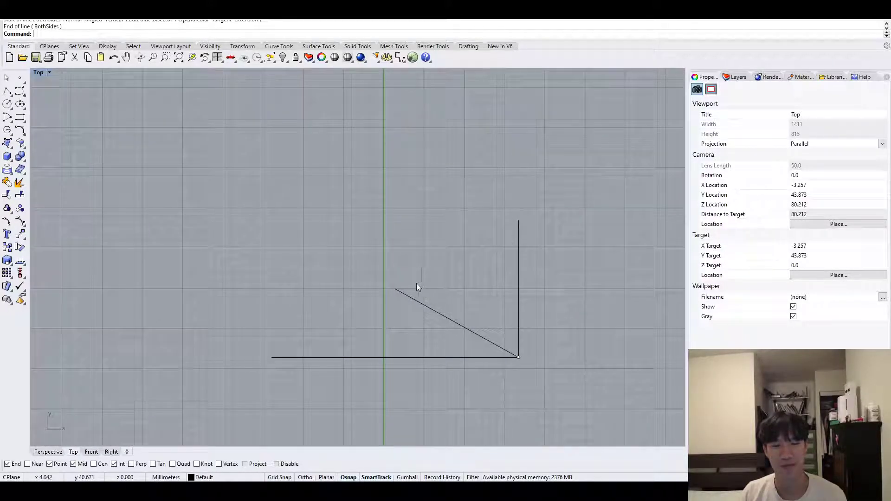
{"action": "right_click", "coordinate": [357, 301]}
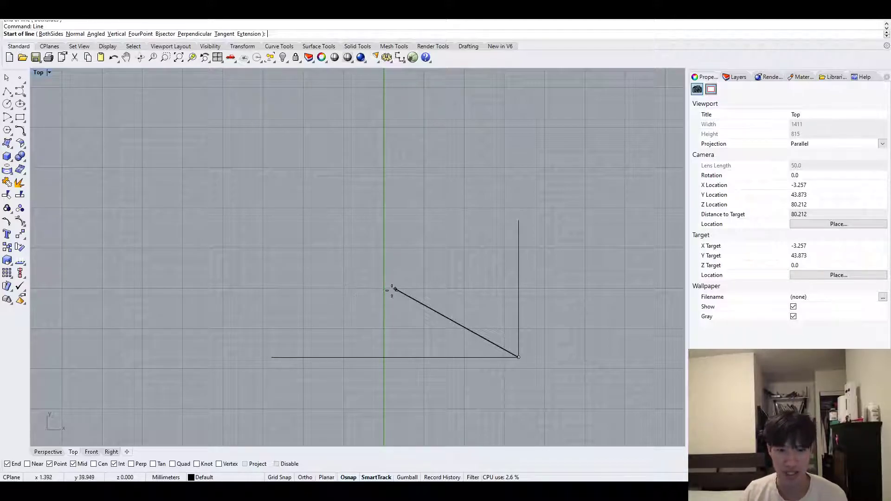
{"action": "left_click", "coordinate": [334, 322]}
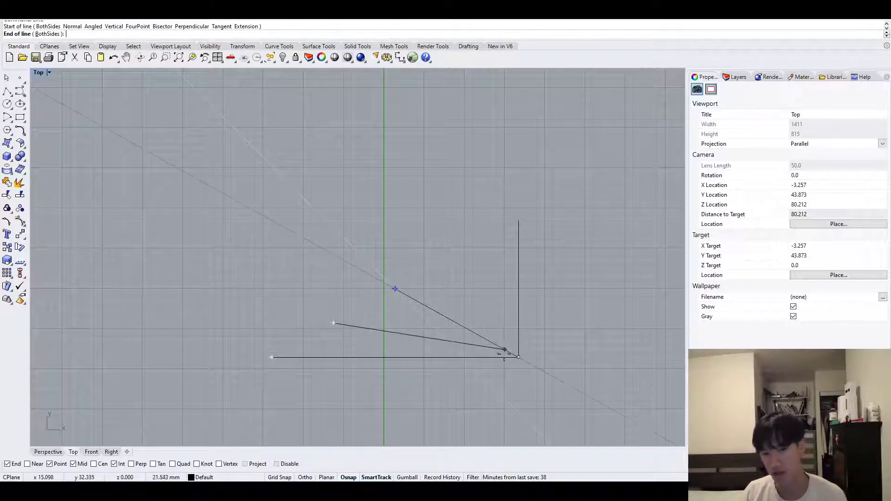
{"action": "left_click", "coordinate": [518, 357]}
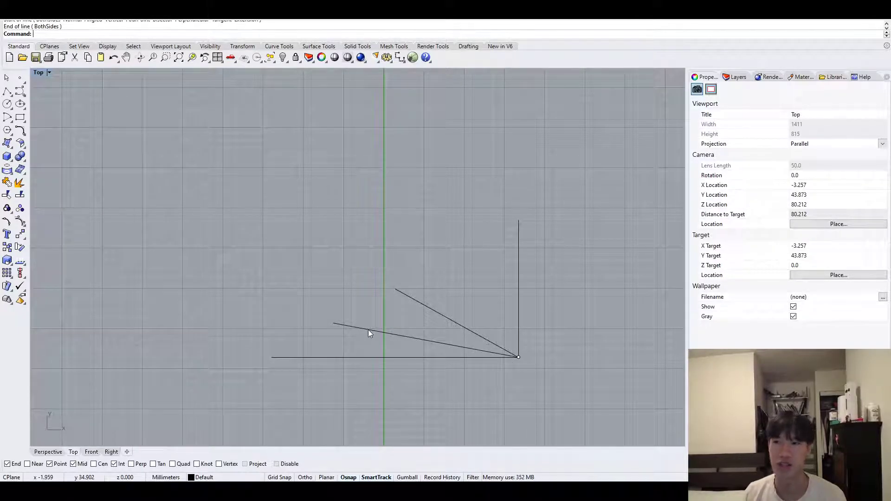
Step: Draw a slanted line from the SmartTrack intersection above the horizontal line's left end to a point aligned above the vertical line
{"action": "key", "text": "Return"}
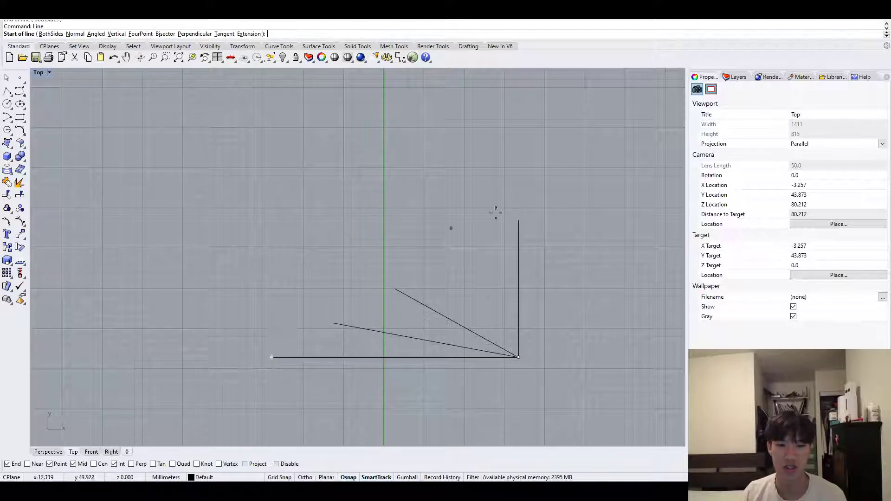
{"action": "left_click", "coordinate": [271, 220]}
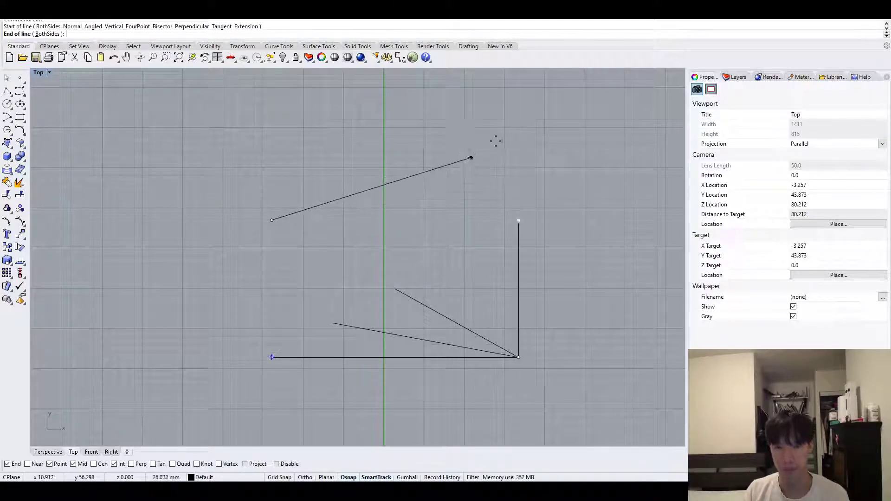
{"action": "left_click", "coordinate": [517, 134]}
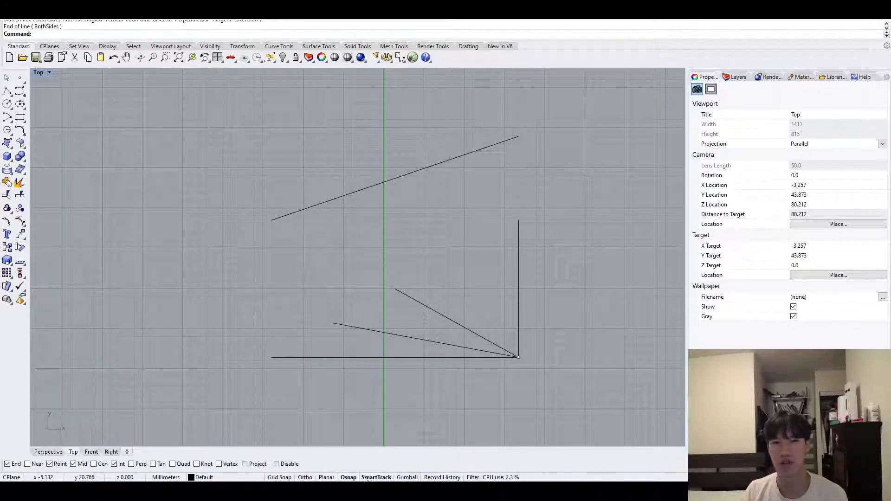
{"action": "type", "text": "line"}
{"action": "key", "text": "Return"}
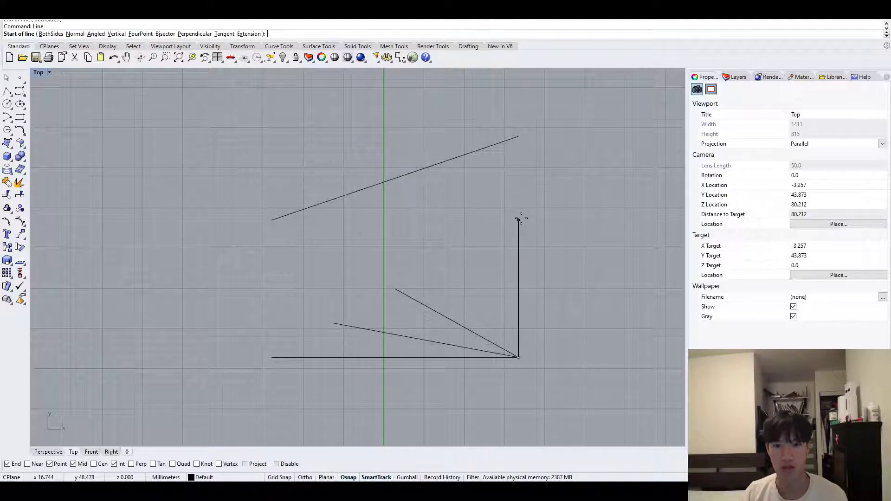
{"action": "key", "text": "Escape"}
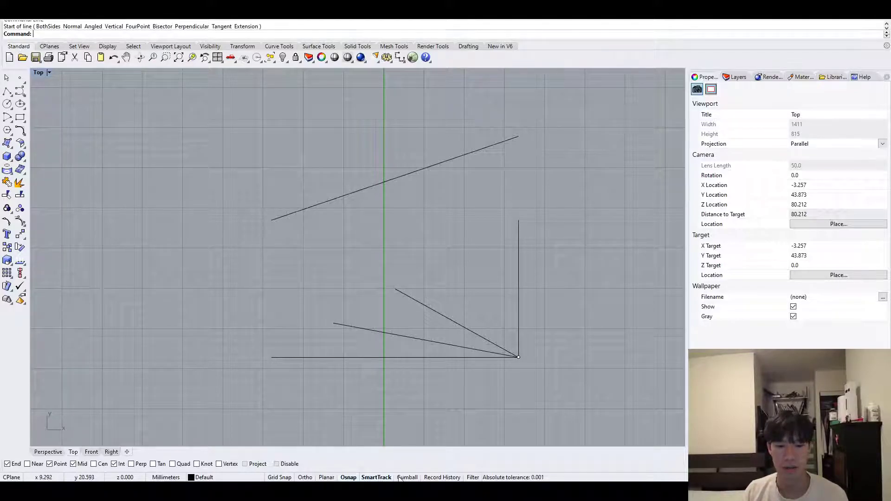
Step: Turn off SmartTrack, turn the Gumball back on and select the slanted upper line
{"action": "left_click", "coordinate": [378, 478]}
{"action": "left_click", "coordinate": [406, 477]}
{"action": "right_click_drag", "start_coordinate": [606, 353], "coordinate": [574, 307]}
{"action": "scroll", "coordinate": [571, 301], "scroll_direction": "down", "scroll_amount": 5}
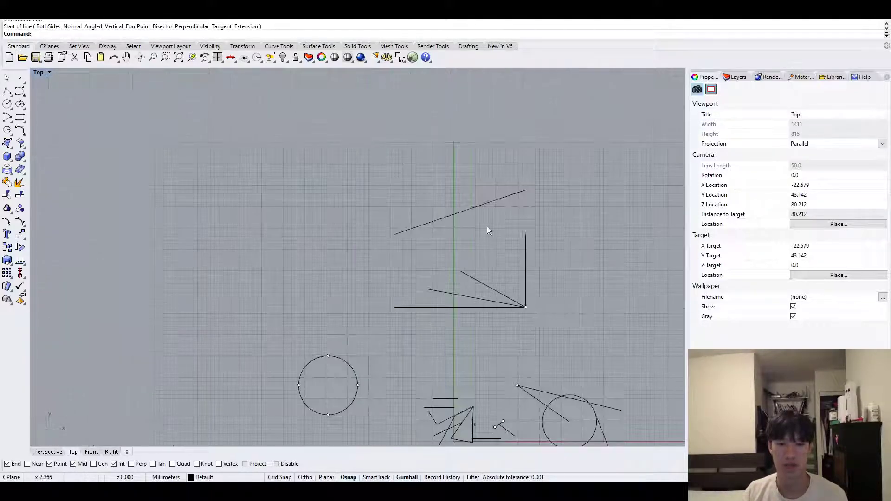
{"action": "right_click_drag", "start_coordinate": [475, 207], "coordinate": [426, 310]}
{"action": "scroll", "coordinate": [417, 295], "scroll_direction": "up", "scroll_amount": 2}
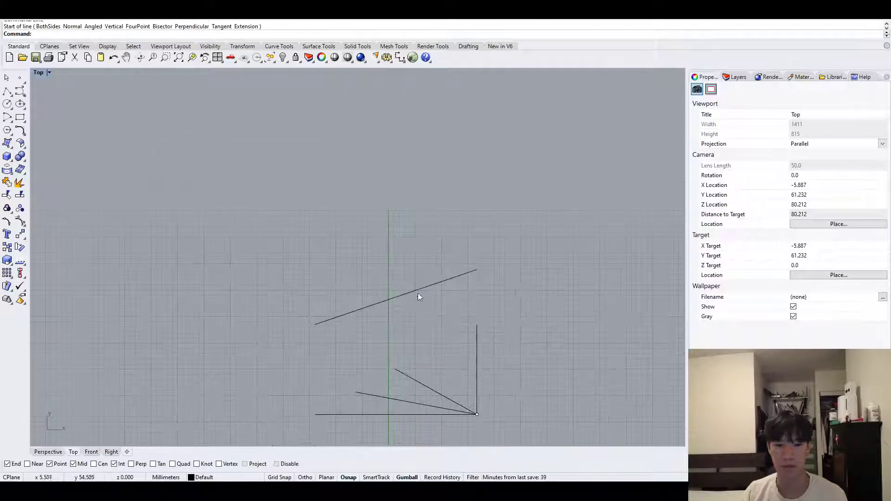
{"action": "left_click", "coordinate": [418, 292]}
{"action": "left_click", "coordinate": [407, 478]}
{"action": "left_click", "coordinate": [408, 478]}
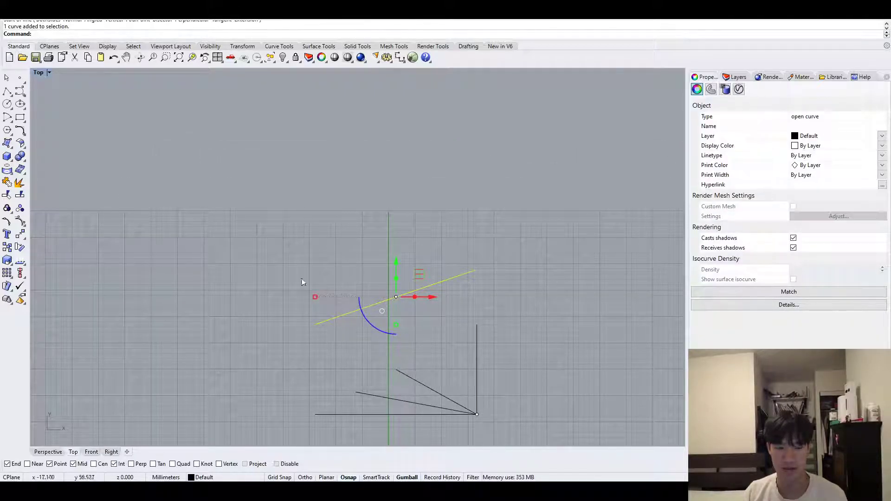
Step: In the Perspective viewport, create a tall, thin box in the empty area beside the lines and select it
{"action": "left_click", "coordinate": [43, 453]}
{"action": "scroll", "coordinate": [521, 195], "scroll_direction": "up", "scroll_amount": 5}
{"action": "right_click_drag", "start_coordinate": [564, 183], "coordinate": [325, 306]}
{"action": "scroll", "coordinate": [327, 304], "scroll_direction": "up", "scroll_amount": 2}
{"action": "left_click", "coordinate": [388, 370]}
{"action": "right_click_drag", "start_coordinate": [389, 372], "coordinate": [352, 257], "text": "shift"}
{"action": "scroll", "coordinate": [352, 257], "scroll_direction": "down", "scroll_amount": 3}
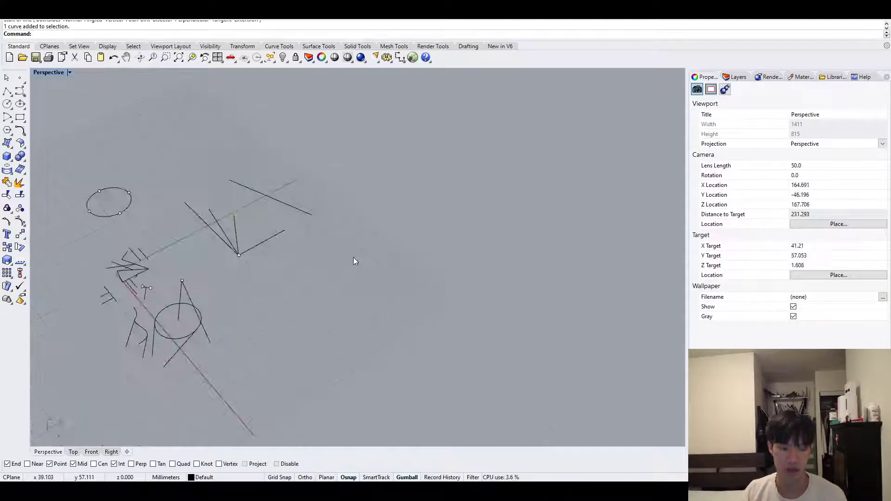
{"action": "type", "text": "box"}
{"action": "key", "text": "Return"}
{"action": "left_click", "coordinate": [353, 257]}
{"action": "left_click", "coordinate": [399, 322]}
{"action": "left_click", "coordinate": [406, 225]}
{"action": "left_click", "coordinate": [410, 231]}
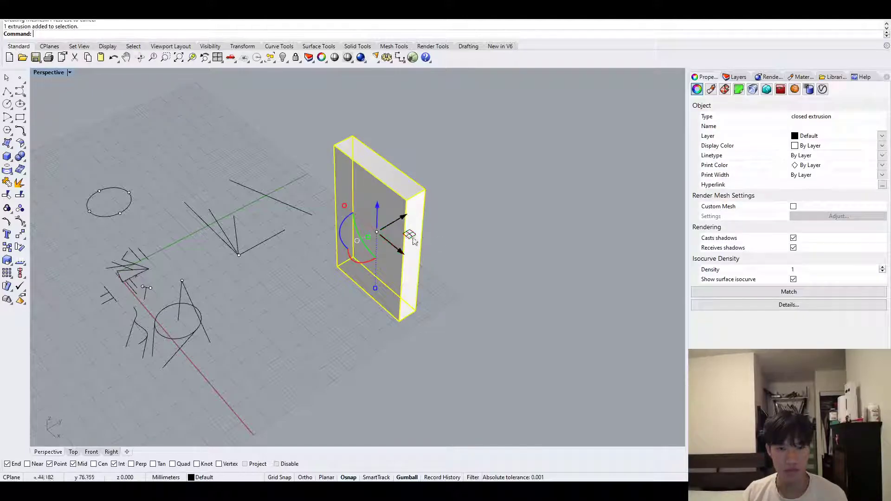
Step: Move the box away from the lines and rotate it with the Gumball
{"action": "right_click_drag", "start_coordinate": [474, 259], "coordinate": [402, 248]}
{"action": "scroll", "coordinate": [438, 251], "scroll_direction": "up", "scroll_amount": 4}
{"action": "scroll", "coordinate": [418, 248], "scroll_direction": "down", "scroll_amount": 2}
{"action": "left_click_drag", "start_coordinate": [355, 220], "coordinate": [504, 141]}
{"action": "right_click_drag", "start_coordinate": [571, 224], "coordinate": [543, 232], "text": "shift"}
{"action": "scroll", "coordinate": [543, 232], "scroll_direction": "up", "scroll_amount": 2}
{"action": "left_click_drag", "start_coordinate": [410, 217], "coordinate": [433, 210]}
{"action": "right_click_drag", "start_coordinate": [454, 253], "coordinate": [432, 242], "text": "shift"}
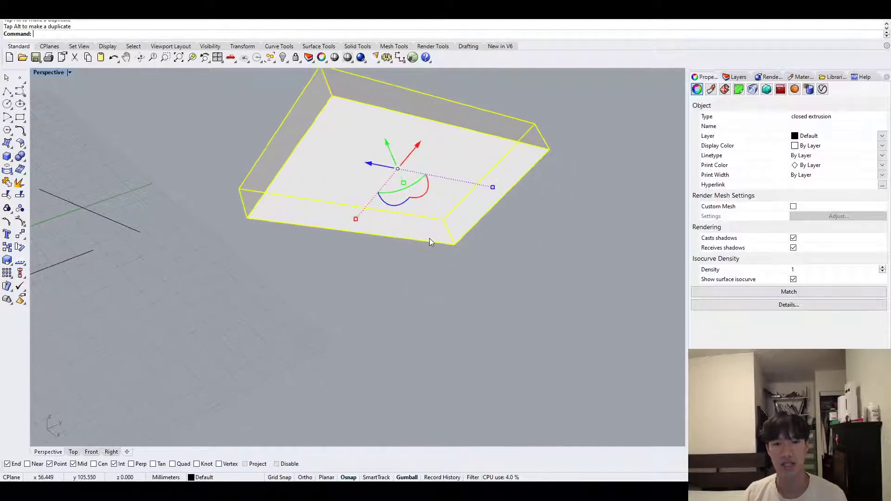
Step: Scale the box along its blue and red Gumball axes and rotate it again
{"action": "left_click_drag", "start_coordinate": [493, 187], "coordinate": [521, 192]}
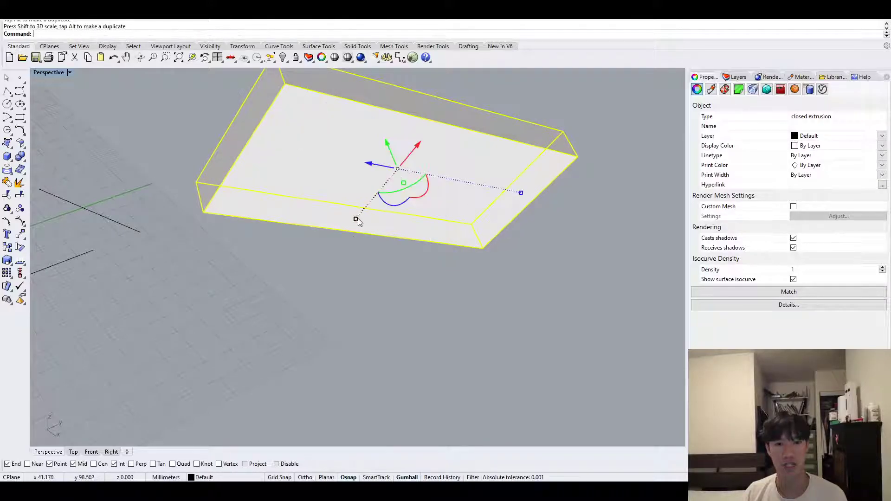
{"action": "left_click_drag", "start_coordinate": [357, 219], "coordinate": [347, 231]}
{"action": "right_click_drag", "start_coordinate": [390, 223], "coordinate": [440, 199]}
{"action": "left_click_drag", "start_coordinate": [422, 193], "coordinate": [433, 208]}
{"action": "right_click_drag", "start_coordinate": [478, 261], "coordinate": [482, 242]}
{"action": "scroll", "coordinate": [481, 242], "scroll_direction": "down", "scroll_amount": 4}
Step: Undo all the Gumball scaling, rotations and moves on the box
{"action": "key", "text": "ctrl+z"}
{"action": "key", "text": "ctrl+z"}
{"action": "key", "text": "ctrl+z"}
{"action": "key", "text": "ctrl+z"}
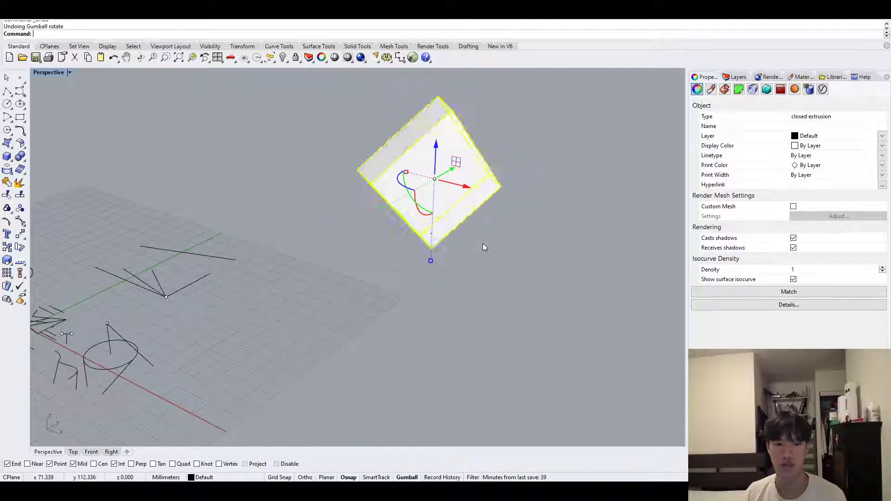
{"action": "key", "text": "ctrl+z"}
{"action": "key", "text": "ctrl+z"}
{"action": "right_click_drag", "start_coordinate": [482, 247], "coordinate": [470, 274]}
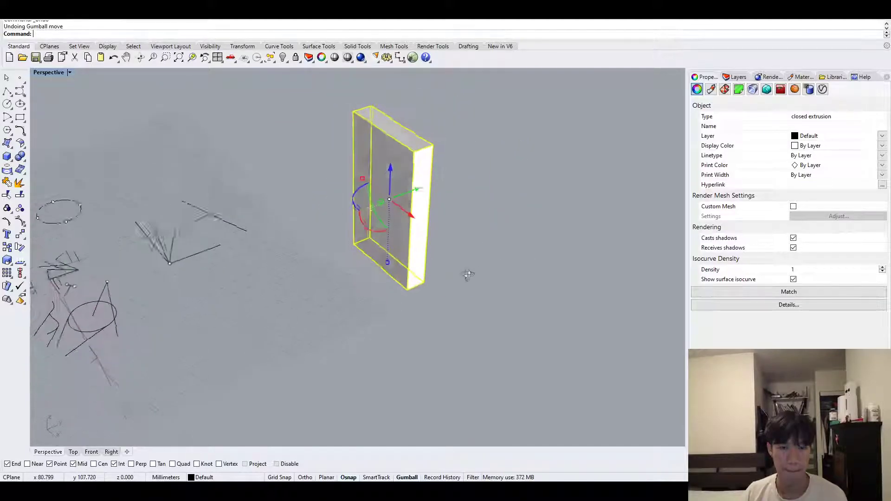
Step: Try moving the box along the green Gumball axis and undo the moves
{"action": "scroll", "coordinate": [442, 218], "scroll_direction": "up", "scroll_amount": 4}
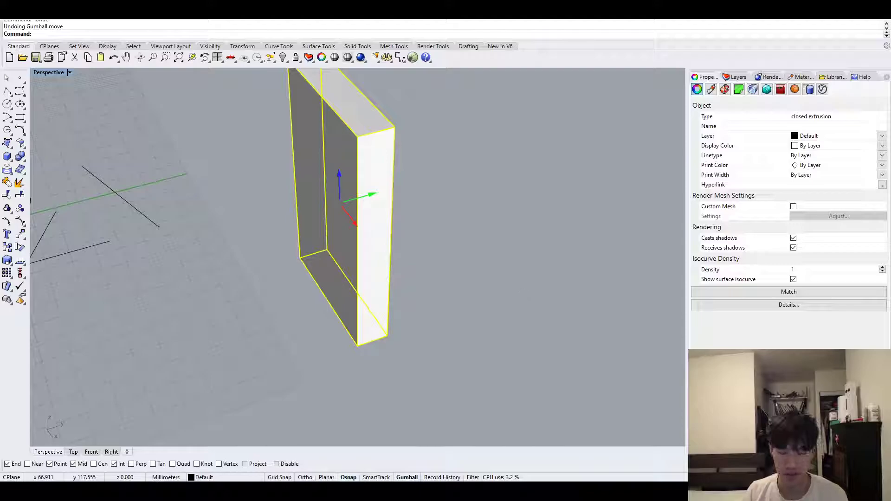
{"action": "key", "text": "ctrl+z"}
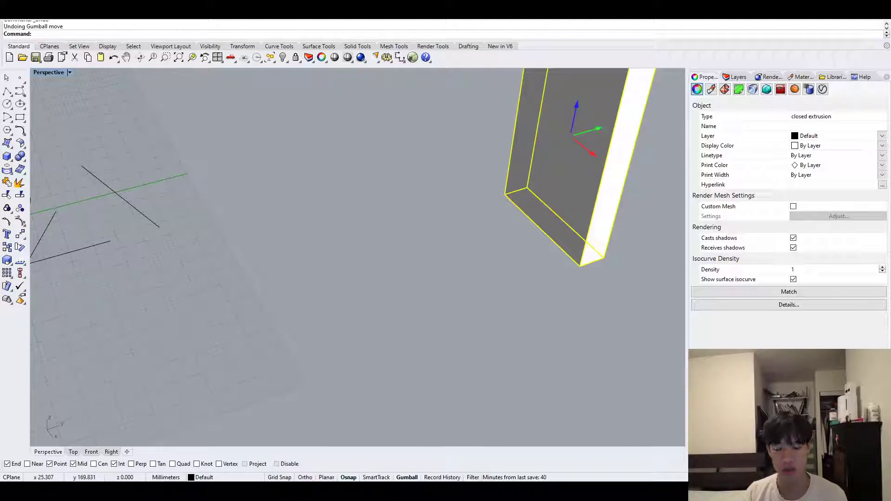
{"action": "key", "text": "ctrl+z"}
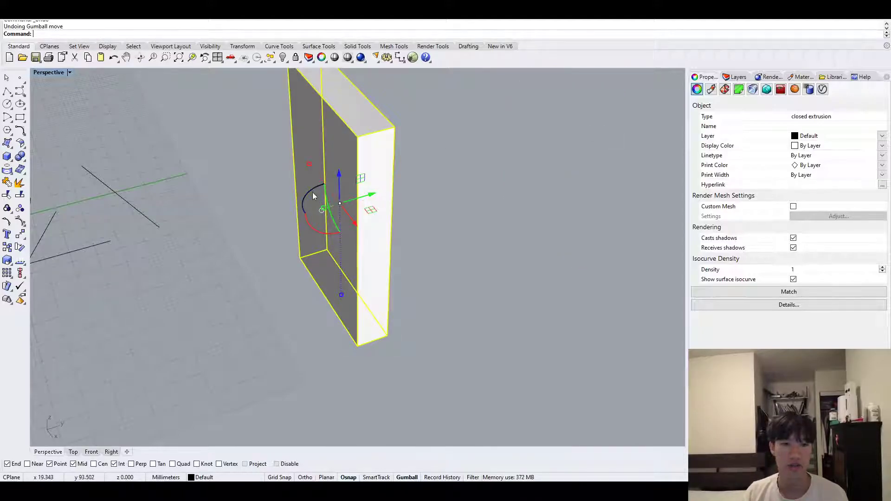
Step: Try rotating the box 45 degrees and scaling it by 2 along its red Gumball axis, and undo both changes
{"action": "type", "text": "45"}
{"action": "key", "text": "Return"}
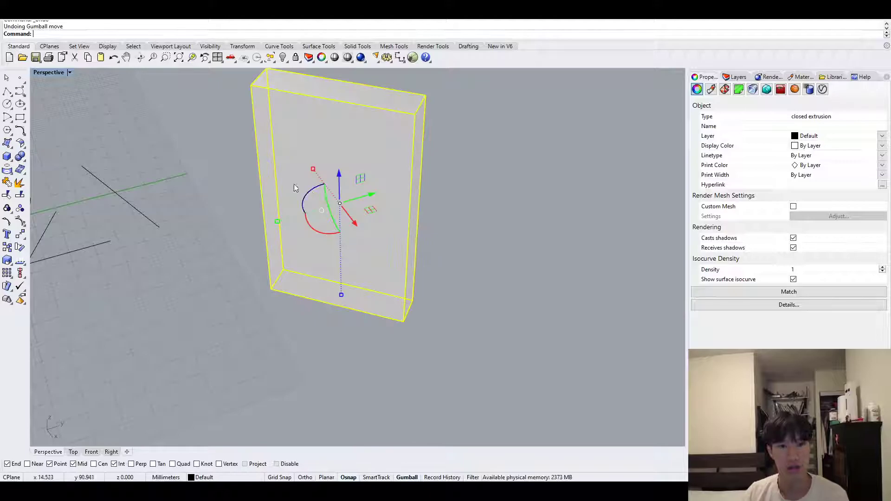
{"action": "left_click", "coordinate": [314, 171]}
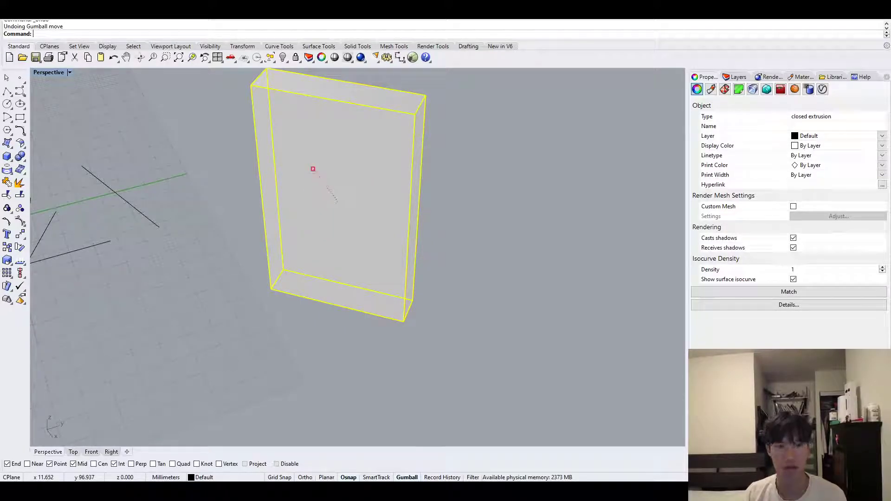
{"action": "type", "text": "2"}
{"action": "key", "text": "Return"}
{"action": "right_click_drag", "start_coordinate": [315, 175], "coordinate": [355, 190]}
{"action": "key", "text": "ctrl+z"}
{"action": "key", "text": "ctrl+z"}
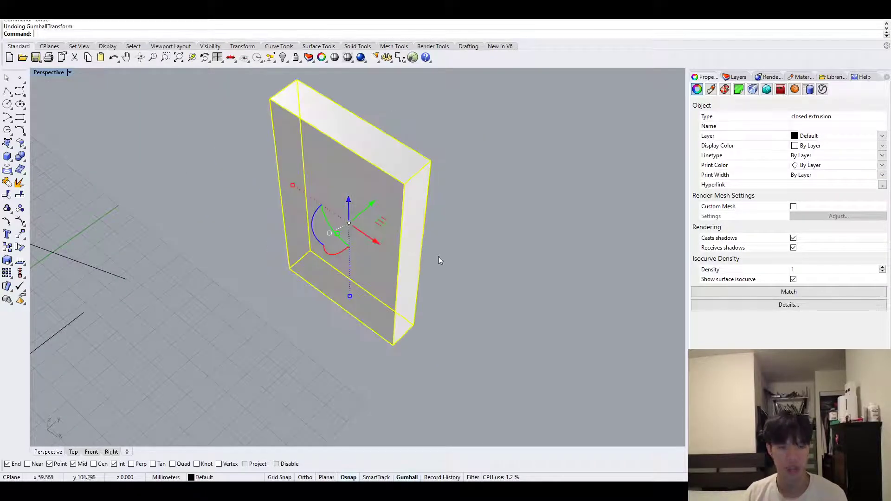
Step: Try duplicating the box by dragging copies of it away with the Gumball
{"action": "right_click_drag", "start_coordinate": [446, 264], "coordinate": [392, 231]}
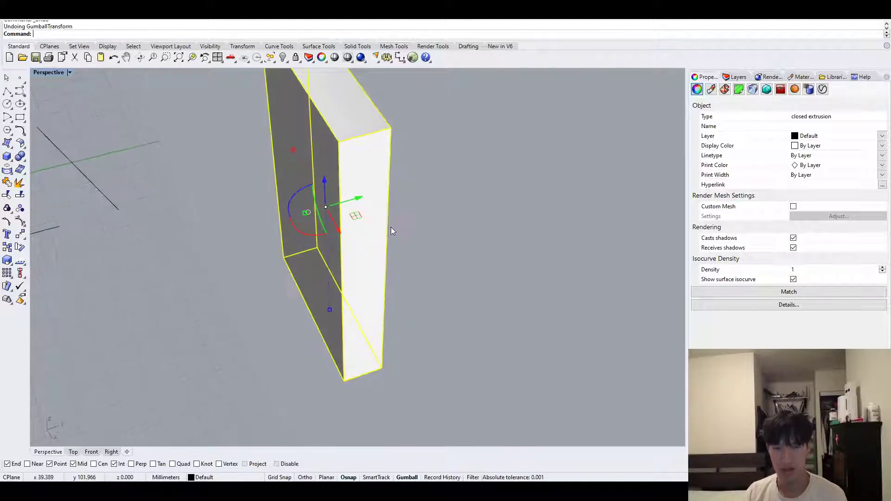
{"action": "left_click", "coordinate": [360, 200]}
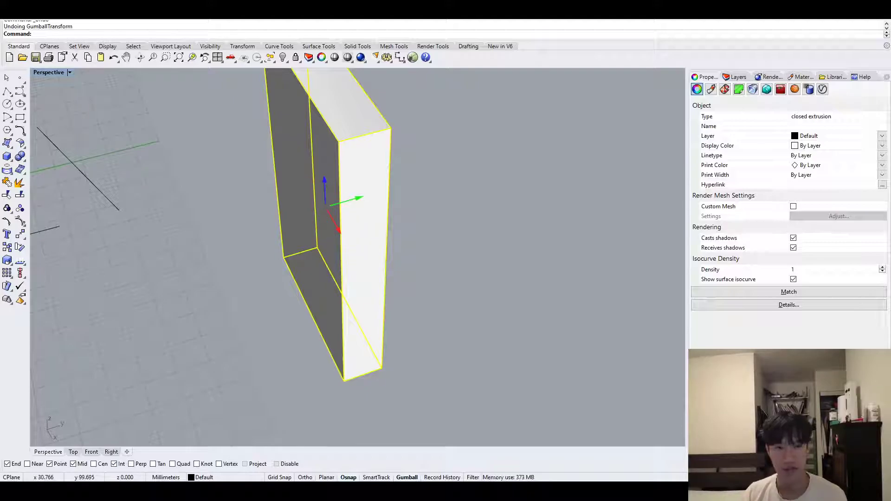
{"action": "key", "text": "Return"}
{"action": "left_click", "coordinate": [362, 204]}
{"action": "scroll", "coordinate": [367, 311], "scroll_direction": "down", "scroll_amount": 2}
{"action": "right_click_drag", "start_coordinate": [366, 310], "coordinate": [360, 239]}
{"action": "left_click_drag", "start_coordinate": [354, 216], "coordinate": [483, 348]}
{"action": "right_click_drag", "start_coordinate": [483, 349], "coordinate": [472, 252]}
{"action": "left_click_drag", "start_coordinate": [444, 209], "coordinate": [556, 291], "text": "alt"}
Step: Delete the extra copies of the box, keeping only the one beside the grid
{"action": "right_click_drag", "start_coordinate": [395, 322], "coordinate": [360, 289], "text": "shift"}
{"action": "left_click", "coordinate": [361, 288]}
{"action": "scroll", "coordinate": [368, 289], "scroll_direction": "down", "scroll_amount": 6}
{"action": "left_click_drag", "start_coordinate": [513, 311], "coordinate": [389, 218]}
{"action": "key", "text": "Delete"}
{"action": "right_click_drag", "start_coordinate": [438, 245], "coordinate": [449, 165]}
{"action": "left_click", "coordinate": [449, 168]}
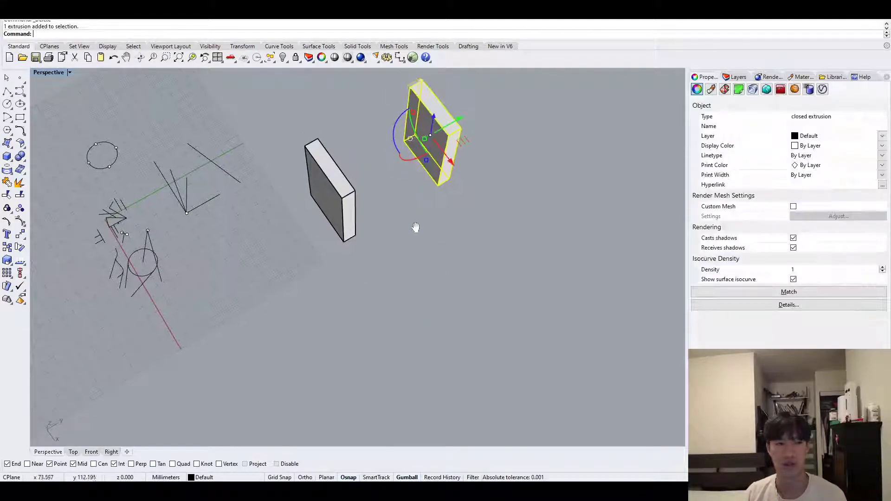
{"action": "key", "text": "Delete"}
Step: Mirror the box about its end corner with the Mirror command so the copy adjoins the original
{"action": "right_click_drag", "start_coordinate": [416, 252], "coordinate": [388, 312], "text": "shift"}
{"action": "scroll", "coordinate": [386, 317], "scroll_direction": "up", "scroll_amount": 3}
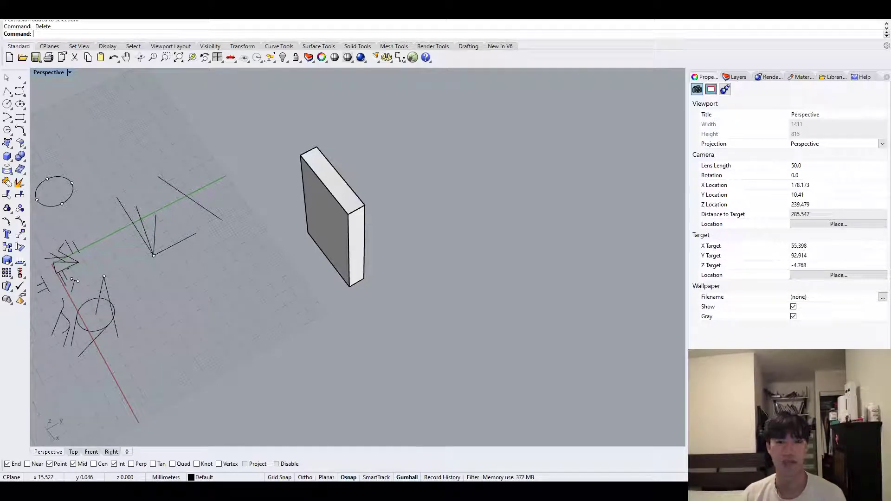
{"action": "right_click_drag", "start_coordinate": [315, 363], "coordinate": [352, 330], "text": "shift"}
{"action": "type", "text": "Mirr"}
{"action": "key", "text": "Return"}
{"action": "left_click", "coordinate": [393, 255]}
{"action": "key", "text": "Return"}
{"action": "left_click", "coordinate": [393, 256]}
{"action": "left_click", "coordinate": [298, 299]}
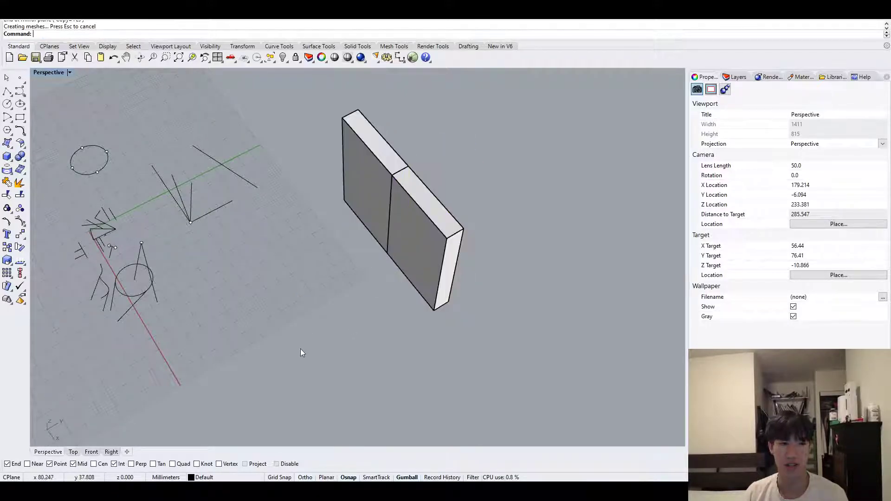
{"action": "right_click_drag", "start_coordinate": [309, 345], "coordinate": [367, 319], "text": "shift"}
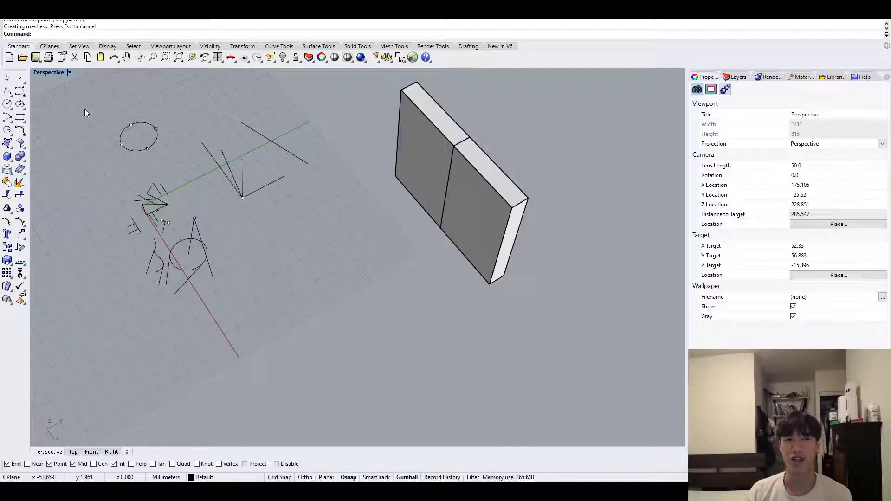
Step: Browse the Display, Select, Viewport Layout, Visibility, Transform, Curve Tools and Surface Tools command sets
{"action": "type", "text": "Mirror"}
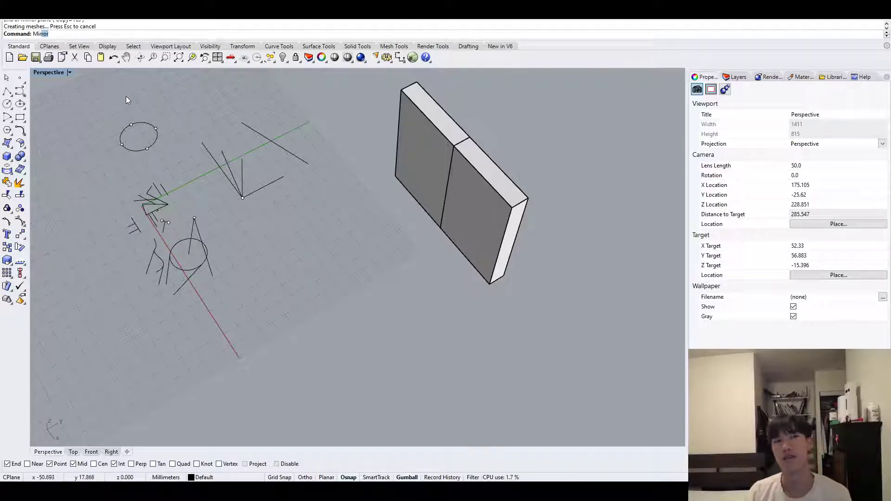
{"action": "left_click", "coordinate": [107, 46]}
{"action": "left_click", "coordinate": [134, 47]}
{"action": "left_click", "coordinate": [160, 47]}
{"action": "left_click", "coordinate": [213, 47]}
{"action": "left_click", "coordinate": [241, 47]}
{"action": "left_click", "coordinate": [274, 47]}
{"action": "left_click", "coordinate": [310, 47]}
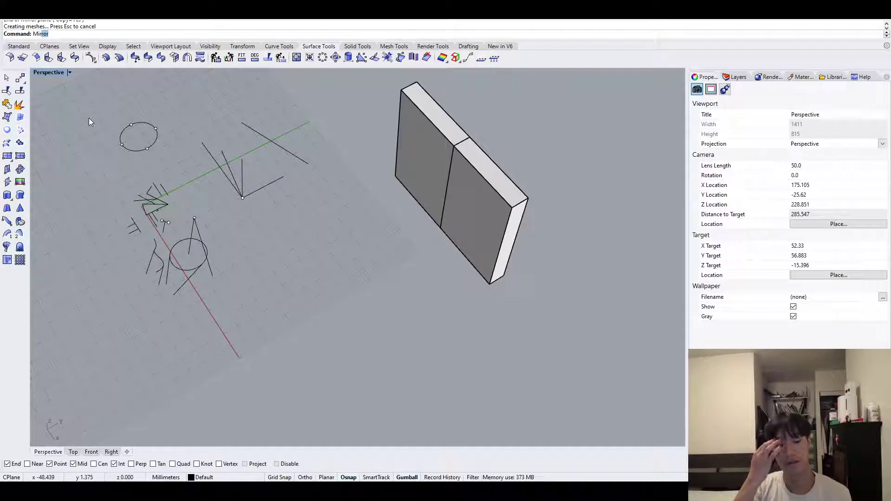
Step: Select all the points, curves and boxes in the model and delete them
{"action": "right_click_drag", "start_coordinate": [154, 162], "coordinate": [235, 154], "text": "shift"}
{"action": "scroll", "coordinate": [234, 154], "scroll_direction": "down", "scroll_amount": 6}
{"action": "left_click_drag", "start_coordinate": [489, 282], "coordinate": [168, 98]}
{"action": "key", "text": "Delete"}
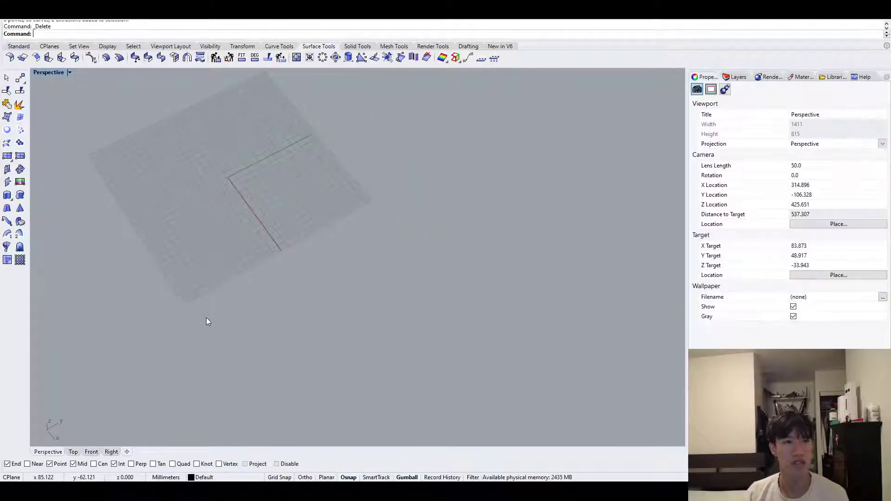
Step: Draw a horizontal line about 61 mm long above the X axis in the Top view
{"action": "left_click", "coordinate": [73, 452]}
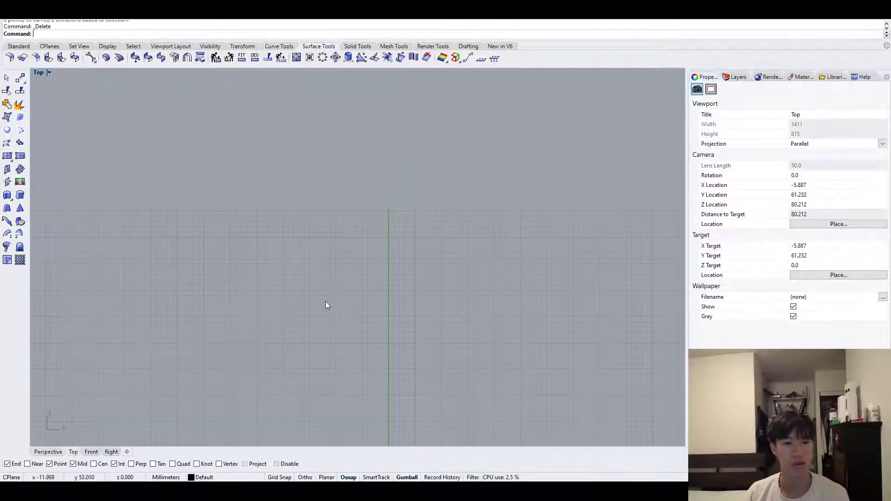
{"action": "right_click_drag", "start_coordinate": [327, 299], "coordinate": [355, 250]}
{"action": "scroll", "coordinate": [355, 250], "scroll_direction": "up", "scroll_amount": 4}
{"action": "type", "text": "Line"}
{"action": "key", "text": "Return"}
{"action": "left_click", "coordinate": [308, 189]}
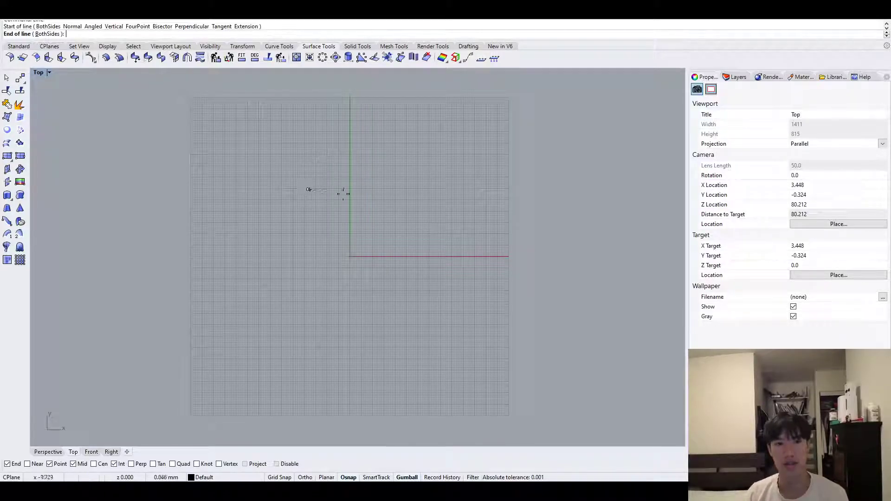
{"action": "scroll", "coordinate": [458, 189], "scroll_direction": "up", "scroll_amount": 3}
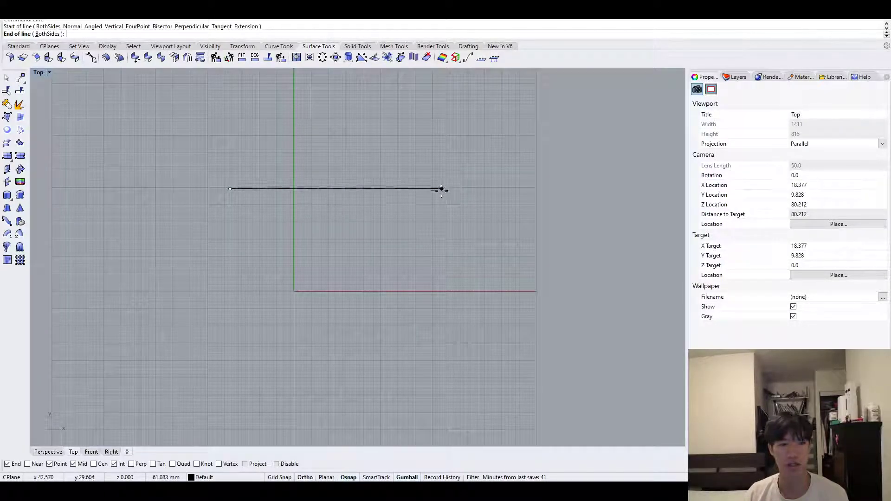
{"action": "left_click", "coordinate": [441, 188]}
{"action": "scroll", "coordinate": [360, 216], "scroll_direction": "up", "scroll_amount": 2}
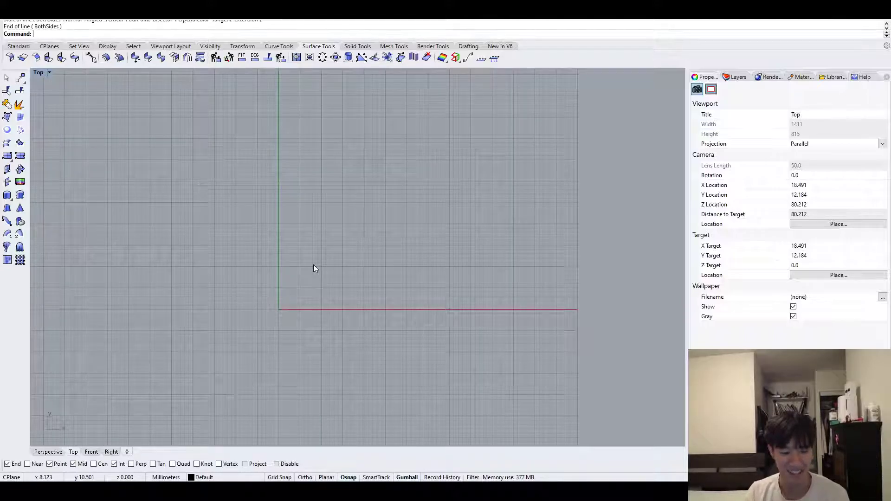
Step: Draw an open zigzag polyline with 20 points below the horizontal line
{"action": "type", "text": "lyl"}
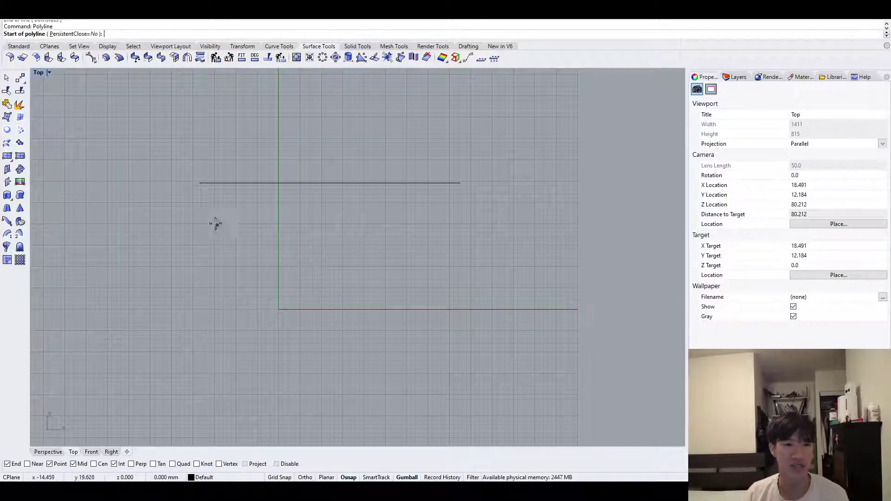
{"action": "left_click", "coordinate": [202, 206]}
{"action": "left_click", "coordinate": [221, 250]}
{"action": "left_click", "coordinate": [244, 213]}
{"action": "left_click", "coordinate": [256, 245]}
{"action": "left_click", "coordinate": [281, 207]}
{"action": "left_click", "coordinate": [300, 254]}
{"action": "left_click", "coordinate": [334, 211]}
{"action": "left_click", "coordinate": [342, 257]}
{"action": "left_click", "coordinate": [372, 211]}
{"action": "left_click", "coordinate": [389, 240]}
{"action": "left_click", "coordinate": [415, 212]}
{"action": "left_click", "coordinate": [438, 243]}
{"action": "left_click", "coordinate": [463, 215]}
{"action": "left_click", "coordinate": [481, 240]}
{"action": "left_click", "coordinate": [513, 215]}
{"action": "left_click", "coordinate": [528, 242]}
{"action": "left_click", "coordinate": [551, 212]}
{"action": "left_click", "coordinate": [566, 248]}
{"action": "left_click", "coordinate": [590, 214]}
{"action": "left_click", "coordinate": [619, 252]}
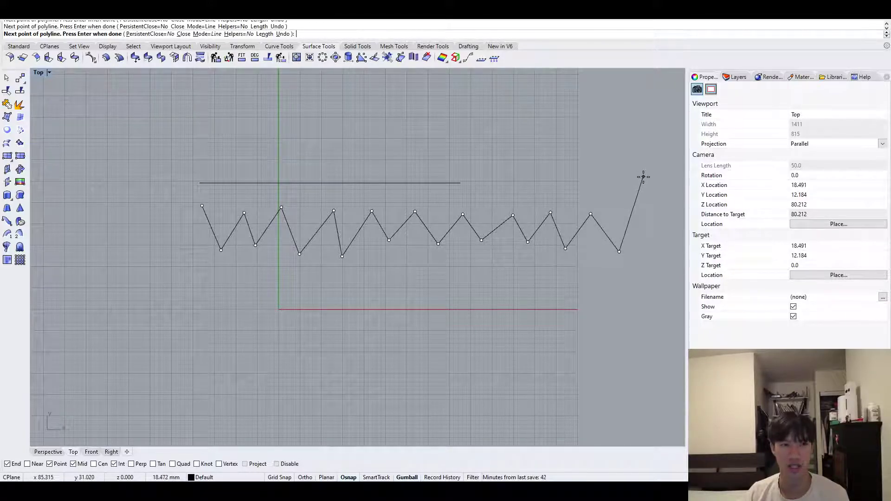
{"action": "key", "text": "Return"}
Step: Draw an open wavy degree-3 control-point curve with 12 points below the zigzag polyline
{"action": "right_click_drag", "start_coordinate": [639, 256], "coordinate": [601, 251]}
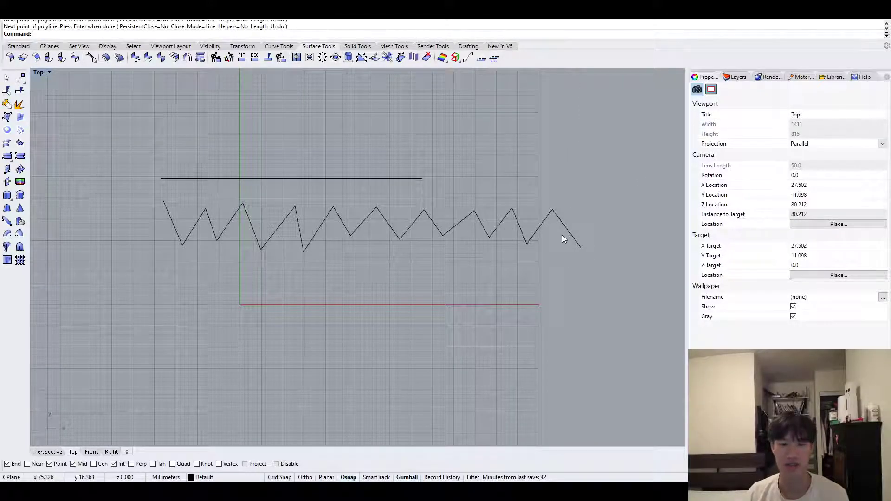
{"action": "right_click_drag", "start_coordinate": [457, 291], "coordinate": [464, 271]}
{"action": "type", "text": "curve"}
{"action": "key", "text": "Return"}
{"action": "left_click", "coordinate": [178, 272]}
{"action": "left_click", "coordinate": [201, 239]}
{"action": "left_click", "coordinate": [253, 288]}
{"action": "left_click", "coordinate": [278, 248]}
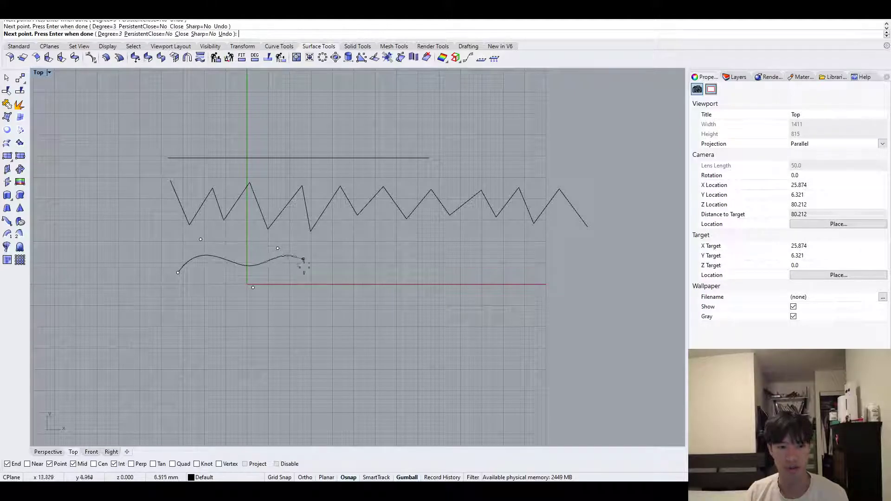
{"action": "left_click", "coordinate": [304, 302]}
{"action": "left_click", "coordinate": [348, 249]}
{"action": "left_click", "coordinate": [374, 293]}
{"action": "left_click", "coordinate": [407, 253]}
{"action": "left_click", "coordinate": [454, 286]}
{"action": "left_click", "coordinate": [494, 250]}
{"action": "left_click", "coordinate": [587, 249]}
{"action": "key", "text": "Return"}
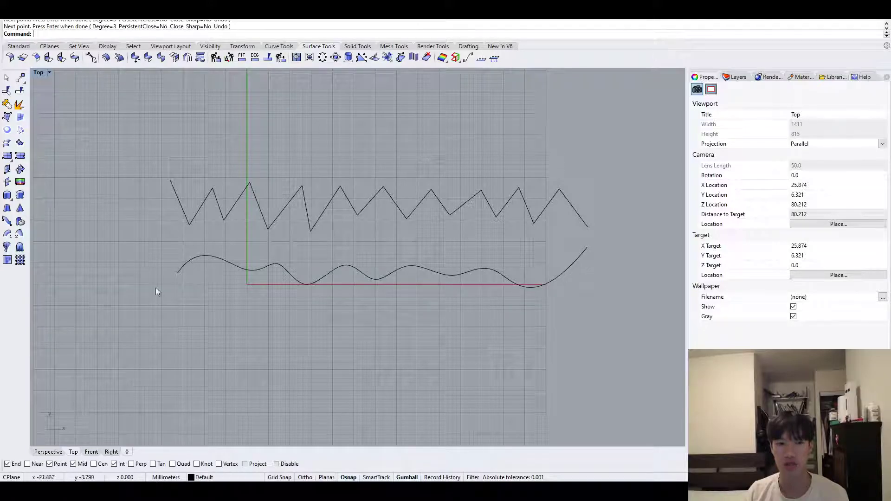
Step: Select the wavy curve, turn off the Gumball and turn on Grid Snap
{"action": "left_click", "coordinate": [253, 271]}
{"action": "scroll", "coordinate": [295, 308], "scroll_direction": "up", "scroll_amount": 4}
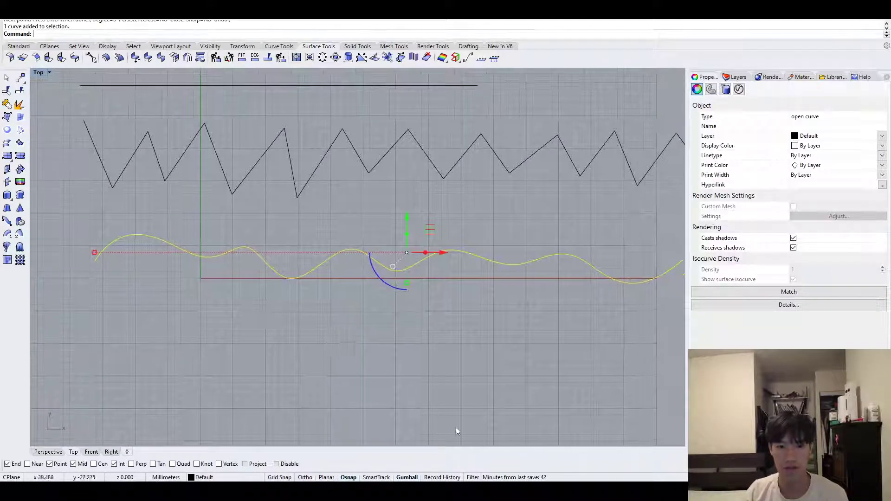
{"action": "left_click", "coordinate": [407, 477]}
{"action": "scroll", "coordinate": [455, 377], "scroll_direction": "down", "scroll_amount": 3}
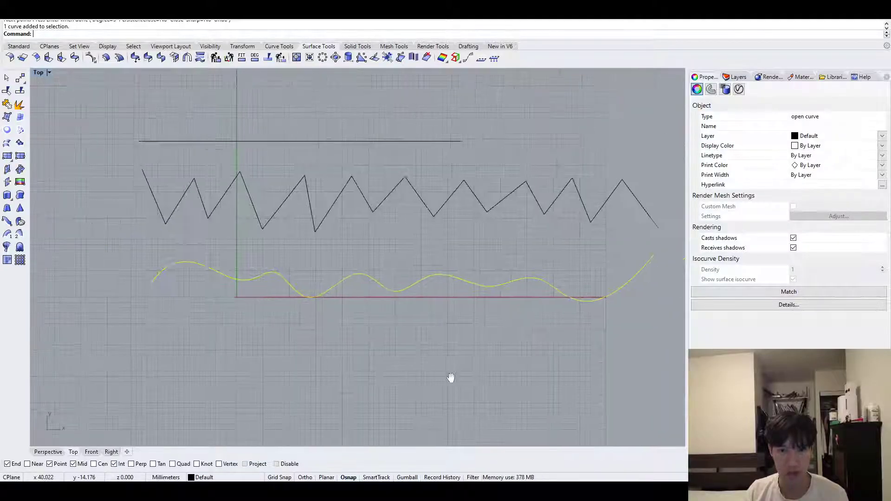
{"action": "key", "text": "F9"}
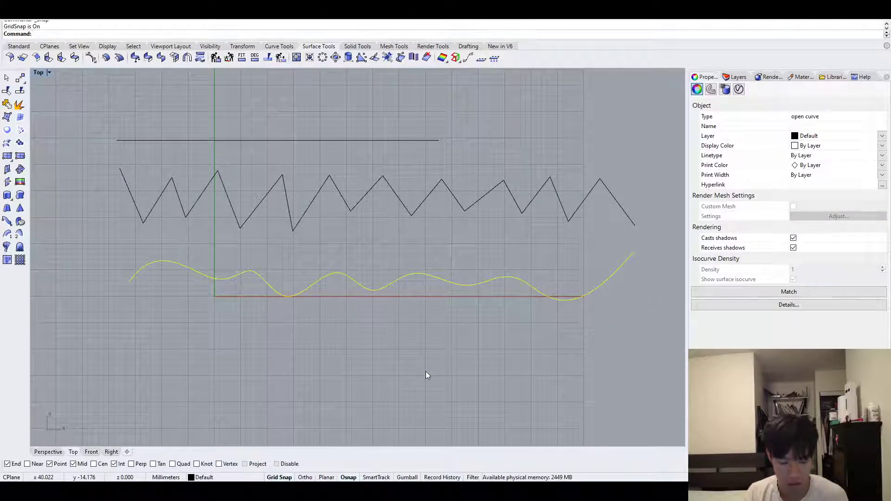
Step: Show the wavy curve's control points with PointsOn and hide them again with PointsOff
{"action": "key", "text": "F10"}
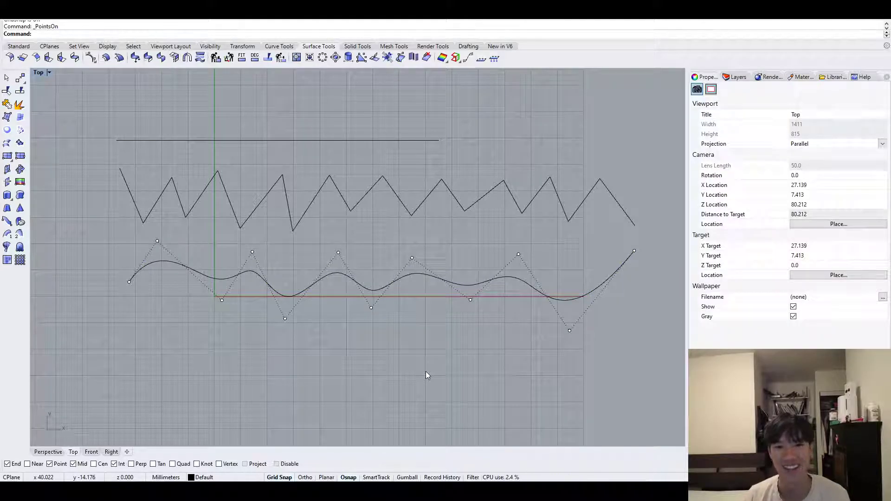
{"action": "scroll", "coordinate": [367, 297], "scroll_direction": "up", "scroll_amount": 1}
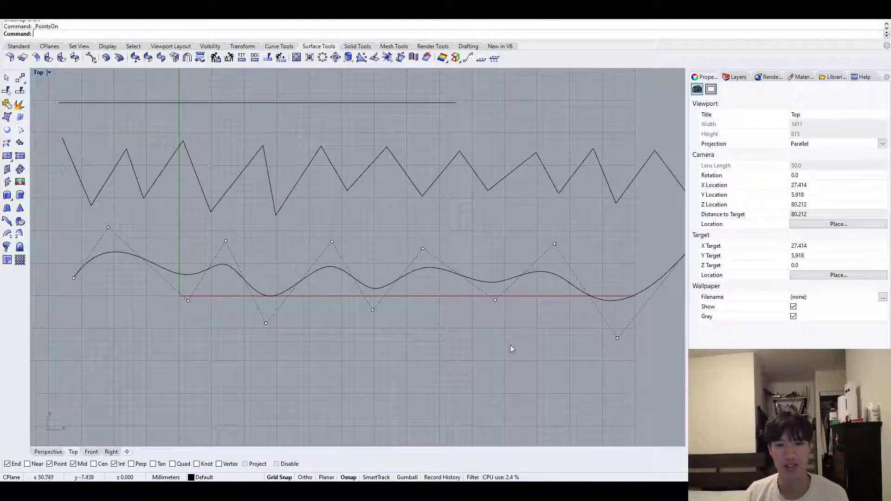
{"action": "scroll", "coordinate": [508, 344], "scroll_direction": "down", "scroll_amount": 1}
{"action": "left_click", "coordinate": [498, 284]}
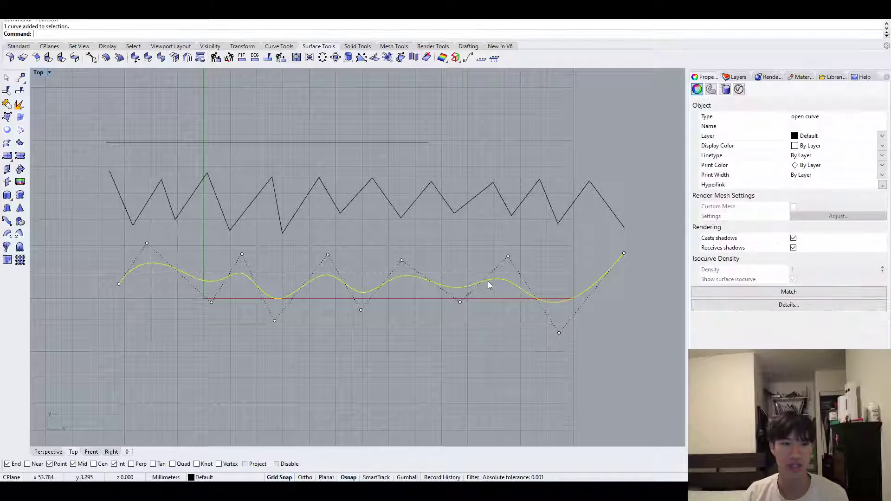
{"action": "type", "text": "on"}
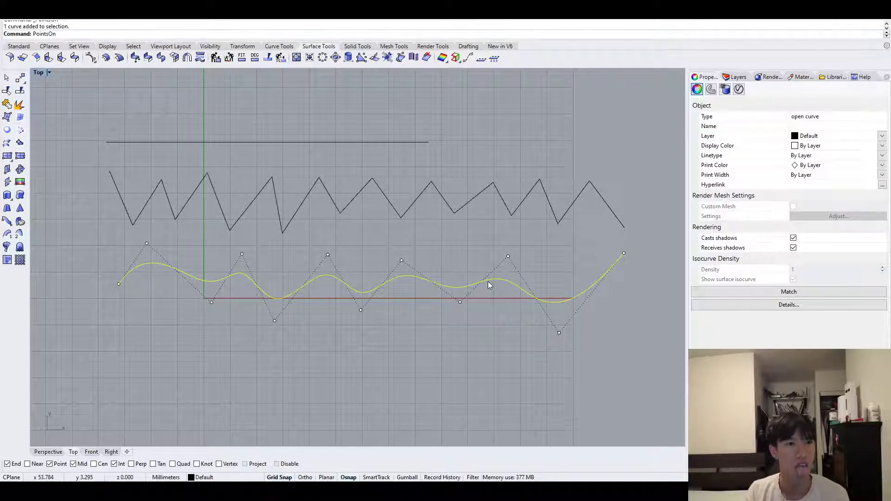
{"action": "key", "text": "Return"}
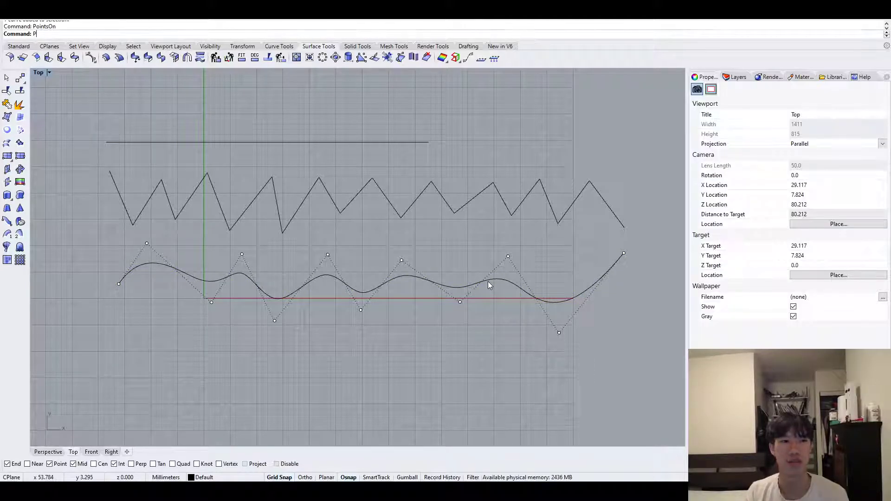
{"action": "key", "text": "Escape"}
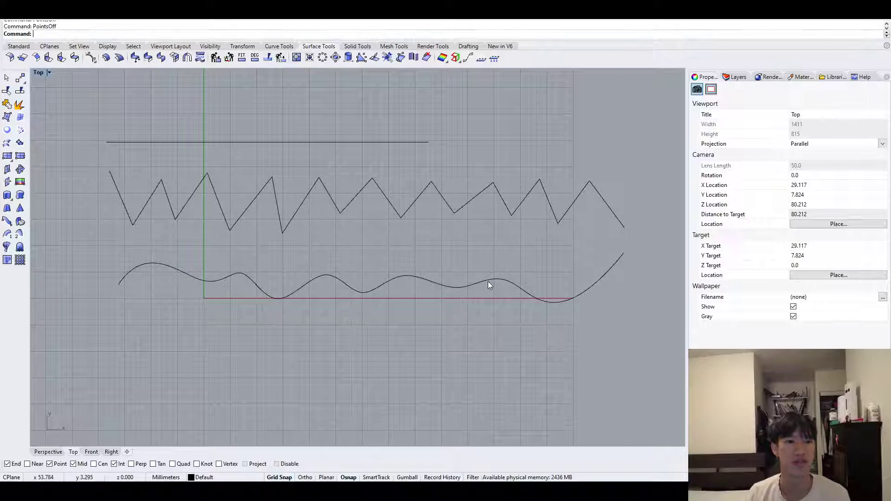
Step: Show the wavy curve's control points and reshape it by moving its second point right, third point down and fourth point up
{"action": "left_click", "coordinate": [488, 281]}
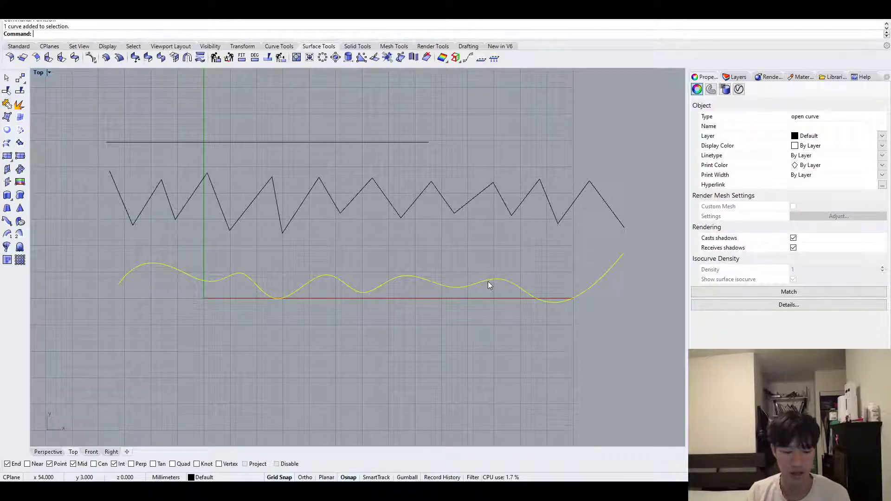
{"action": "key", "text": "F10"}
{"action": "scroll", "coordinate": [161, 249], "scroll_direction": "up", "scroll_amount": 2}
{"action": "left_click", "coordinate": [139, 244]}
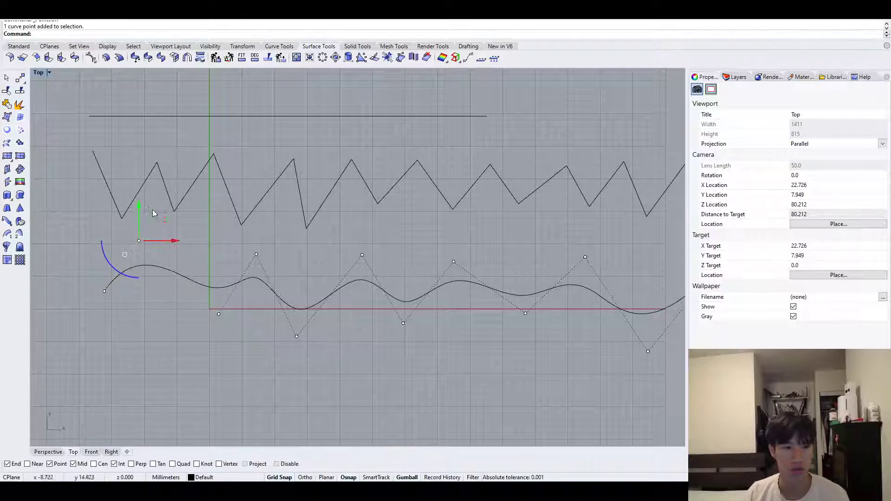
{"action": "left_click_drag", "start_coordinate": [171, 241], "coordinate": [203, 241]}
{"action": "left_click", "coordinate": [219, 313]}
{"action": "left_click_drag", "start_coordinate": [224, 301], "coordinate": [225, 346]}
{"action": "left_click", "coordinate": [257, 255]}
{"action": "left_click_drag", "start_coordinate": [256, 254], "coordinate": [256, 207]}
{"action": "scroll", "coordinate": [279, 184], "scroll_direction": "down", "scroll_amount": 5}
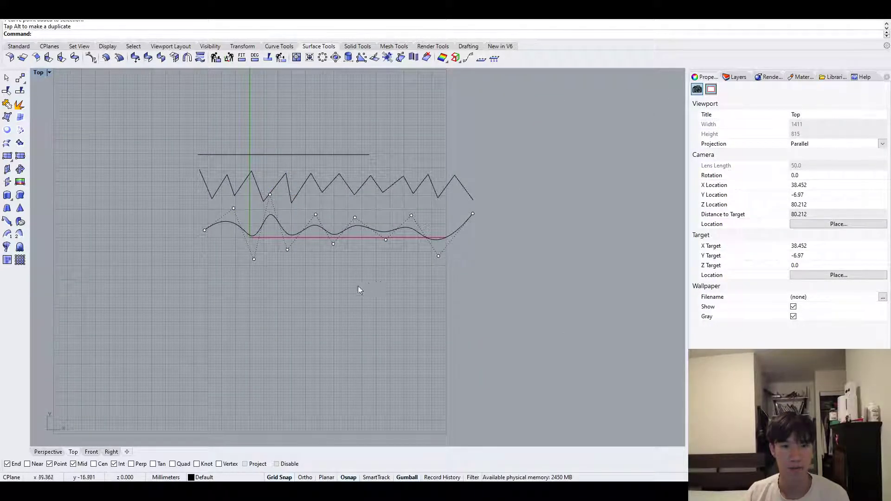
Step: Draw an open interpolated curve through 14 points below the wavy control-point curve
{"action": "type", "text": "Interp"}
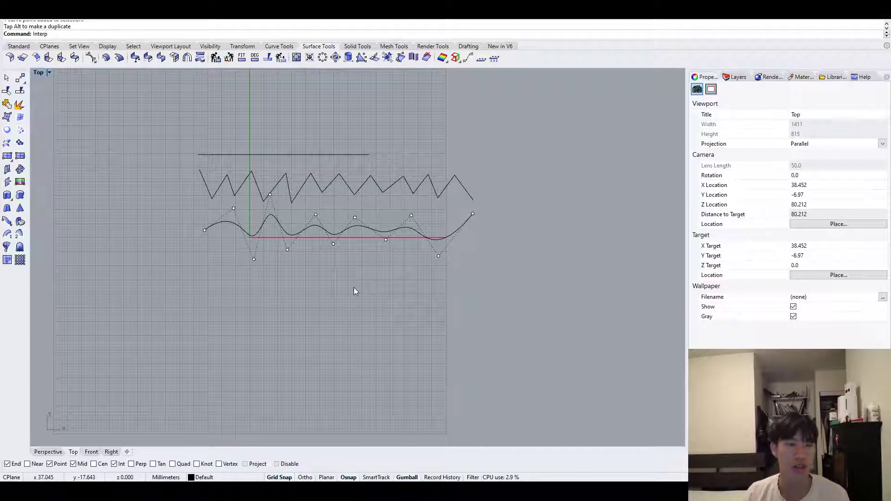
{"action": "key", "text": "Return"}
{"action": "left_click", "coordinate": [211, 269]}
{"action": "left_click", "coordinate": [228, 288]}
{"action": "left_click", "coordinate": [254, 259]}
{"action": "left_click", "coordinate": [270, 279]}
{"action": "left_click", "coordinate": [295, 285]}
{"action": "left_click", "coordinate": [306, 263]}
{"action": "left_click", "coordinate": [328, 273]}
{"action": "left_click", "coordinate": [346, 263]}
{"action": "left_click", "coordinate": [361, 294]}
{"action": "left_click", "coordinate": [387, 291]}
{"action": "left_click", "coordinate": [407, 274]}
{"action": "left_click", "coordinate": [414, 292]}
{"action": "left_click", "coordinate": [443, 288]}
{"action": "left_click", "coordinate": [452, 267]}
{"action": "key", "text": "Return"}
{"action": "scroll", "coordinate": [404, 279], "scroll_direction": "up", "scroll_amount": 2}
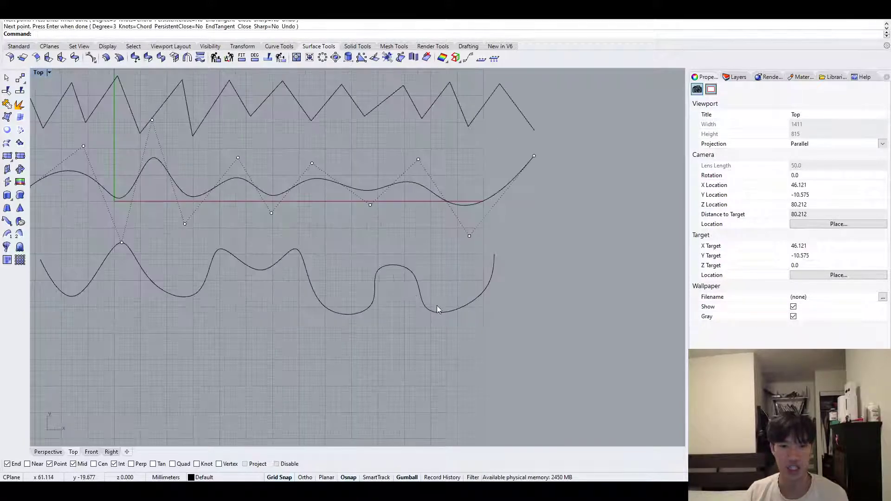
Step: Show the control points of the interpolated curve below the wavy control-point curve to compare the two
{"action": "left_click", "coordinate": [436, 306]}
{"action": "right_click_drag", "start_coordinate": [325, 343], "coordinate": [359, 343]}
{"action": "key", "text": "F10"}
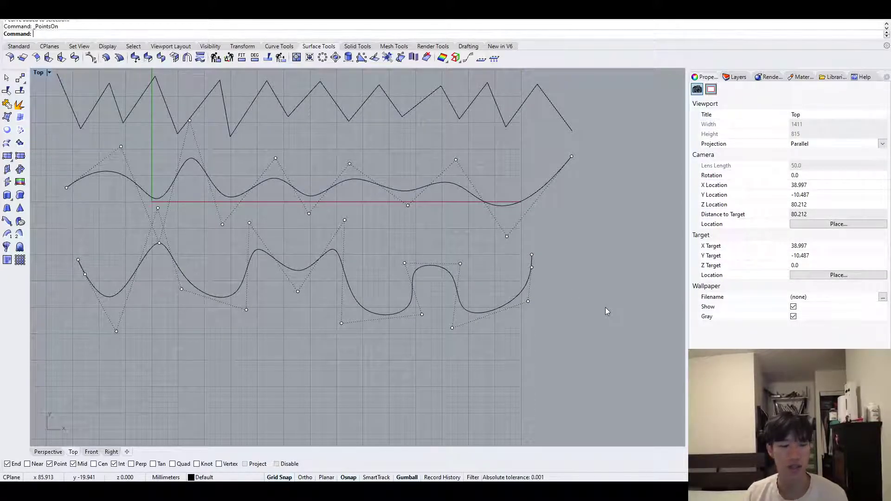
{"action": "scroll", "coordinate": [334, 360], "scroll_direction": "down", "scroll_amount": 4}
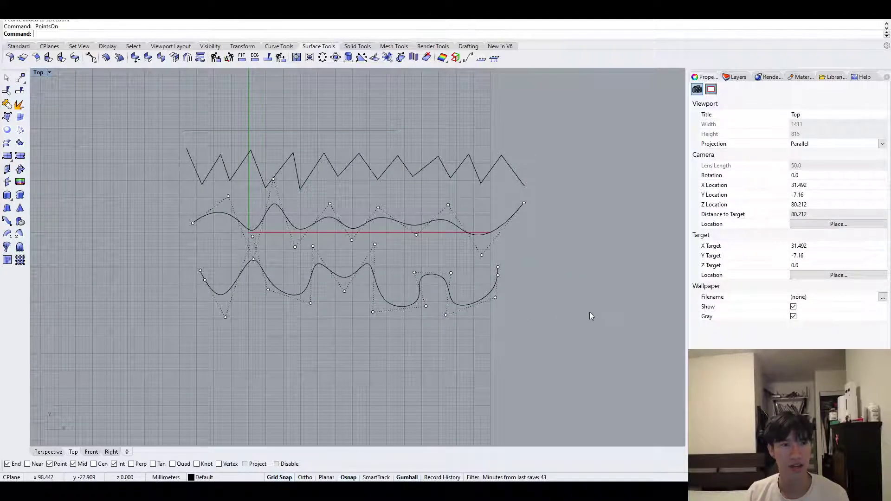
{"action": "left_click_drag", "start_coordinate": [207, 230], "coordinate": [179, 213]}
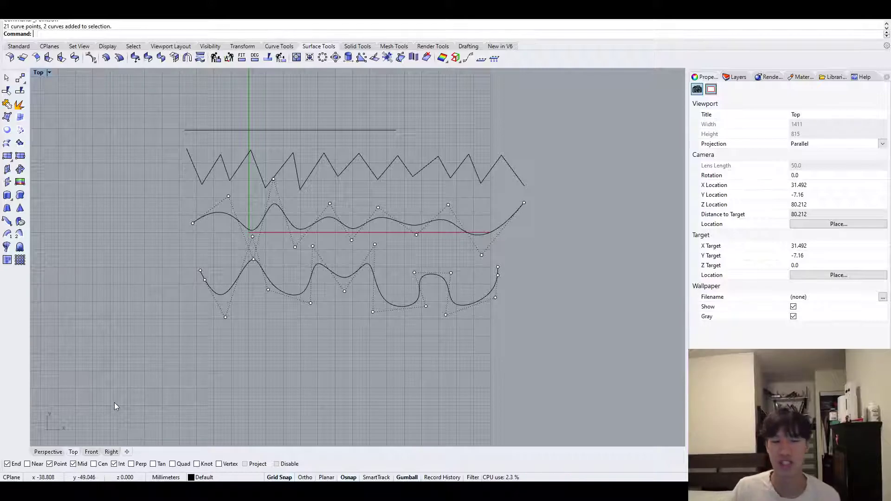
Step: Draw a short arc below the curves by picking its center, a start point level with it, and an end point slightly below the start
{"action": "right_click_drag", "start_coordinate": [131, 354], "coordinate": [220, 274]}
{"action": "scroll", "coordinate": [151, 294], "scroll_direction": "down", "scroll_amount": 2}
{"action": "scroll", "coordinate": [255, 180], "scroll_direction": "up", "scroll_amount": 2}
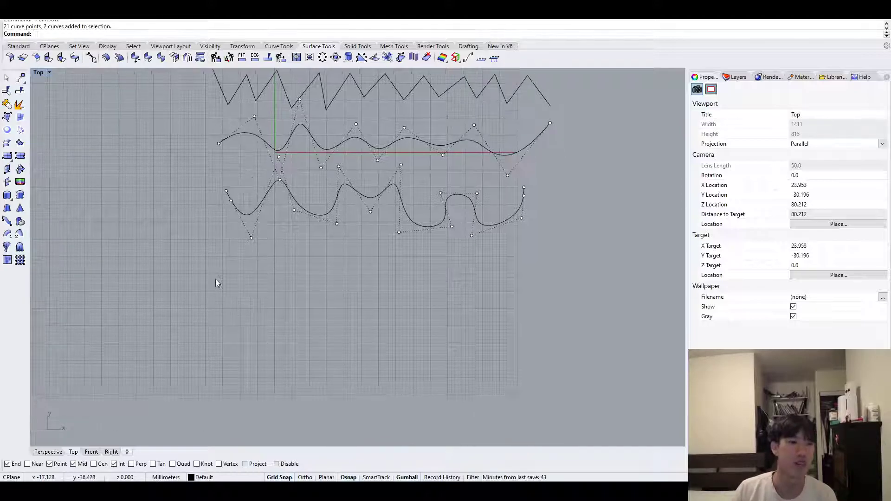
{"action": "key", "text": "Return"}
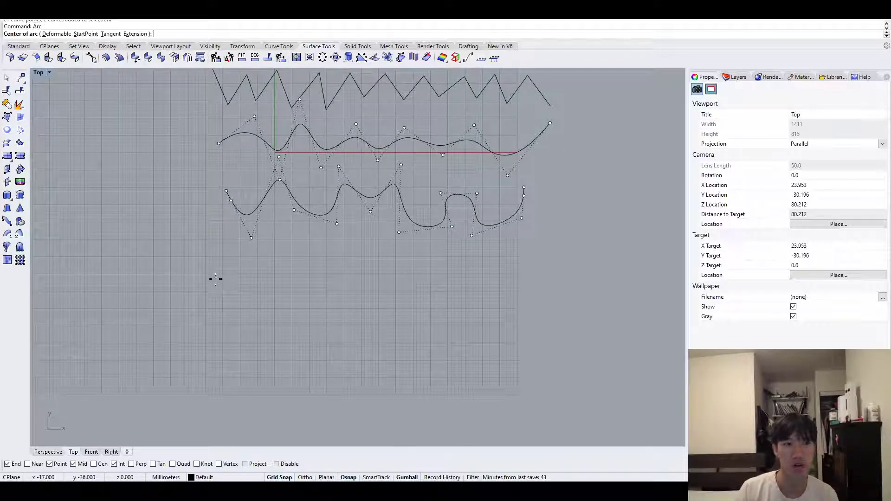
{"action": "left_click", "coordinate": [244, 270]}
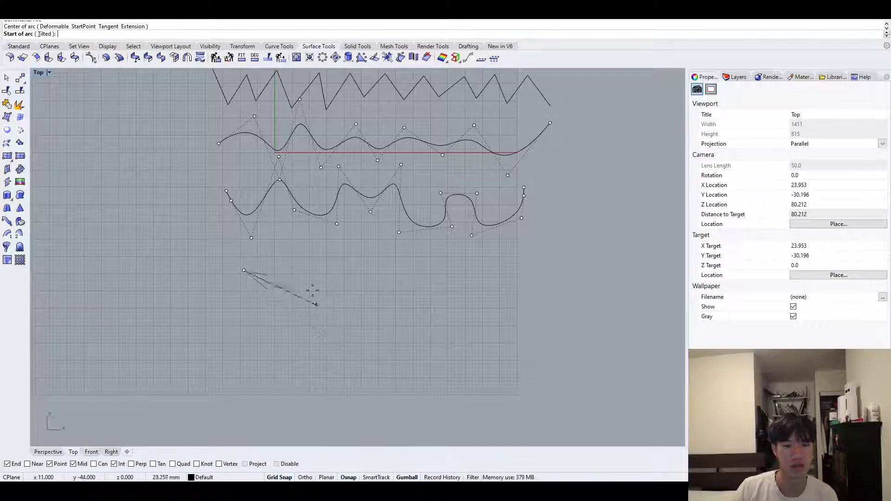
{"action": "left_click", "coordinate": [469, 270]}
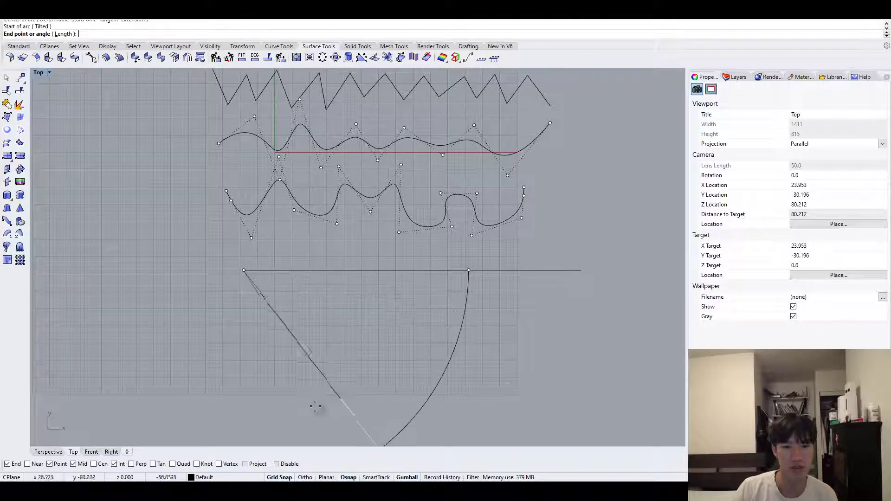
{"action": "left_click", "coordinate": [443, 316]}
{"action": "right_click_drag", "start_coordinate": [364, 333], "coordinate": [377, 303]}
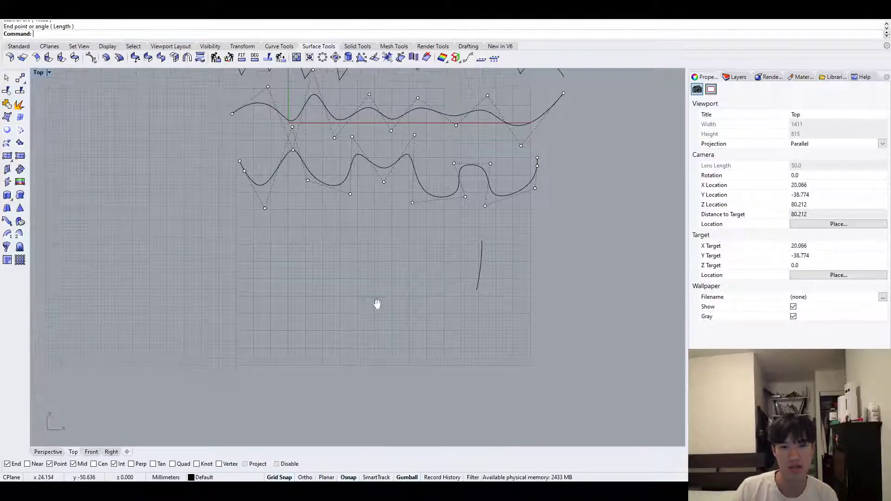
Step: Draw a circle by center and edge point beneath the interpolated curve, on the opposite side from the arc
{"action": "type", "text": "circle"}
{"action": "key", "text": "Return"}
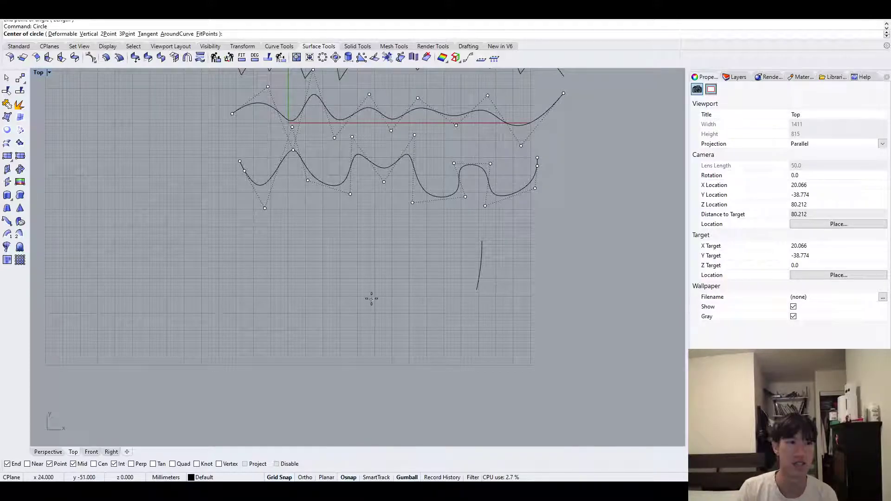
{"action": "left_click", "coordinate": [277, 244]}
{"action": "left_click", "coordinate": [327, 253]}
{"action": "right_click_drag", "start_coordinate": [328, 253], "coordinate": [357, 288]}
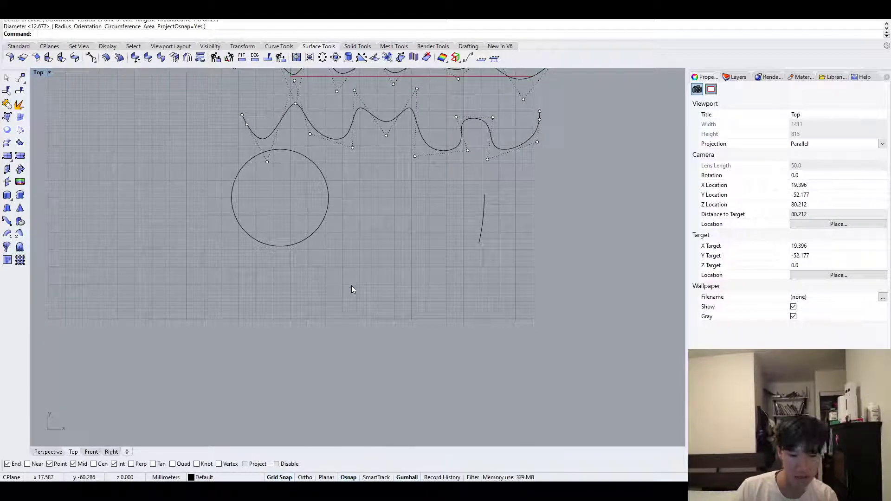
Step: Move the straight horizontal line up into empty space, well above the zigzag polyline
{"action": "right_click_drag", "start_coordinate": [386, 258], "coordinate": [370, 347]}
{"action": "scroll", "coordinate": [402, 326], "scroll_direction": "down", "scroll_amount": 2}
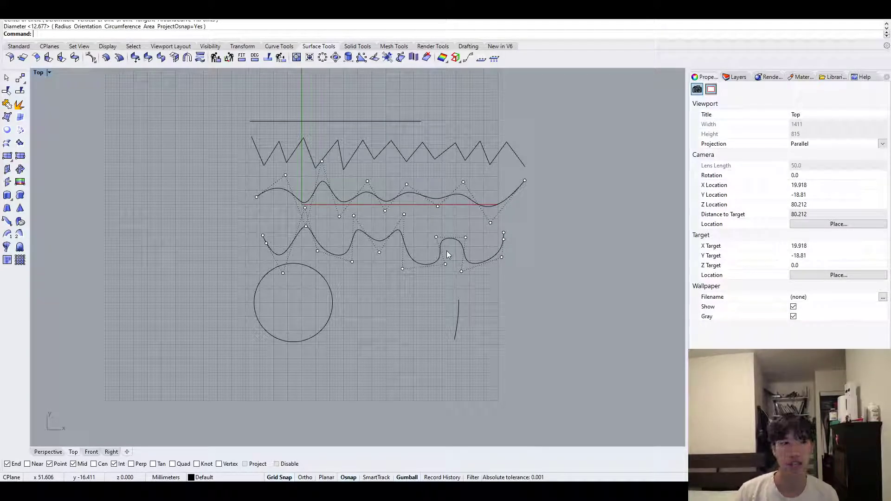
{"action": "scroll", "coordinate": [340, 197], "scroll_direction": "up", "scroll_amount": 3}
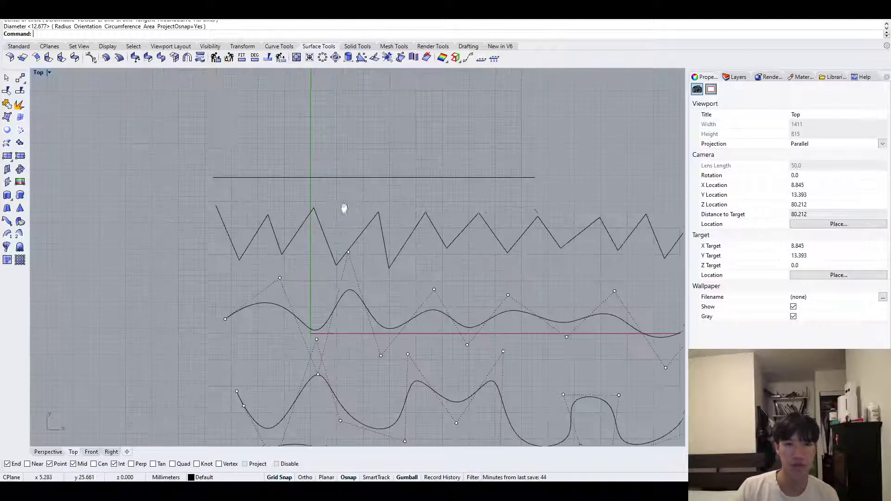
{"action": "right_click_drag", "start_coordinate": [340, 195], "coordinate": [361, 256]}
{"action": "left_click", "coordinate": [364, 233]}
{"action": "right_click_drag", "start_coordinate": [239, 235], "coordinate": [299, 262]}
{"action": "left_click", "coordinate": [256, 247]}
{"action": "right_click_drag", "start_coordinate": [294, 231], "coordinate": [305, 251]}
{"action": "left_click", "coordinate": [351, 279]}
{"action": "right_click_drag", "start_coordinate": [351, 279], "coordinate": [303, 307]}
{"action": "scroll", "coordinate": [304, 306], "scroll_direction": "down", "scroll_amount": 4}
{"action": "left_click_drag", "start_coordinate": [377, 272], "coordinate": [358, 162]}
{"action": "left_click", "coordinate": [312, 191]}
{"action": "scroll", "coordinate": [312, 191], "scroll_direction": "up", "scroll_amount": 10}
Step: Draw a vertical line crossing the horizontal line near its left end
{"action": "type", "text": "l"}
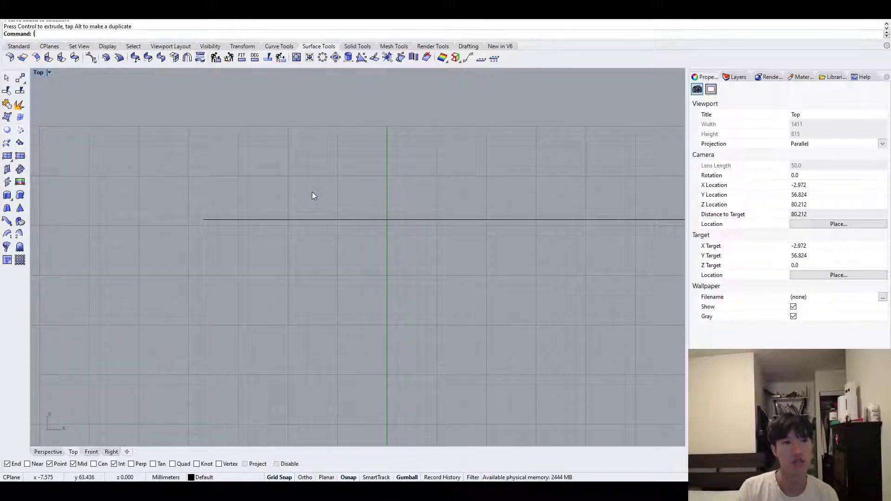
{"action": "type", "text": "ine"}
{"action": "key", "text": "Return"}
{"action": "left_click", "coordinate": [347, 77]}
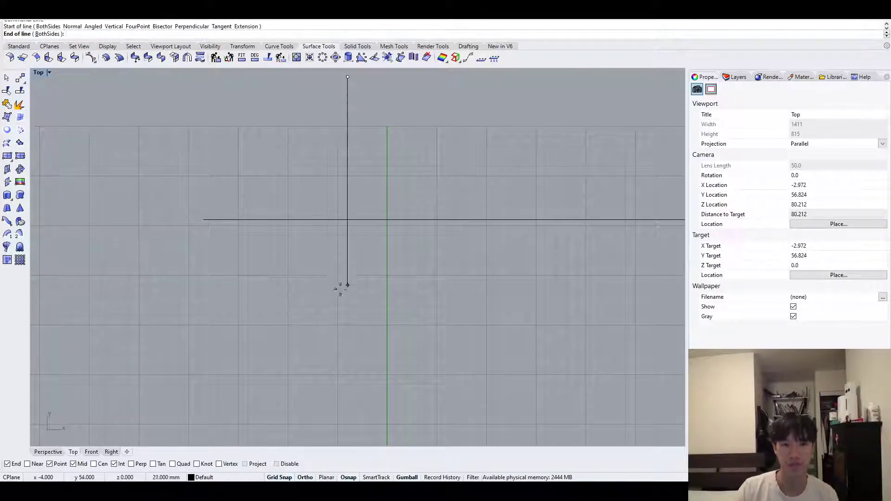
{"action": "left_click", "coordinate": [347, 316]}
{"action": "right_click_drag", "start_coordinate": [386, 266], "coordinate": [355, 280]}
Step: Trim the horizontal line on both sides of the vertical line, using the vertical line as the cutting object
{"action": "type", "text": "trim"}
{"action": "key", "text": "Return"}
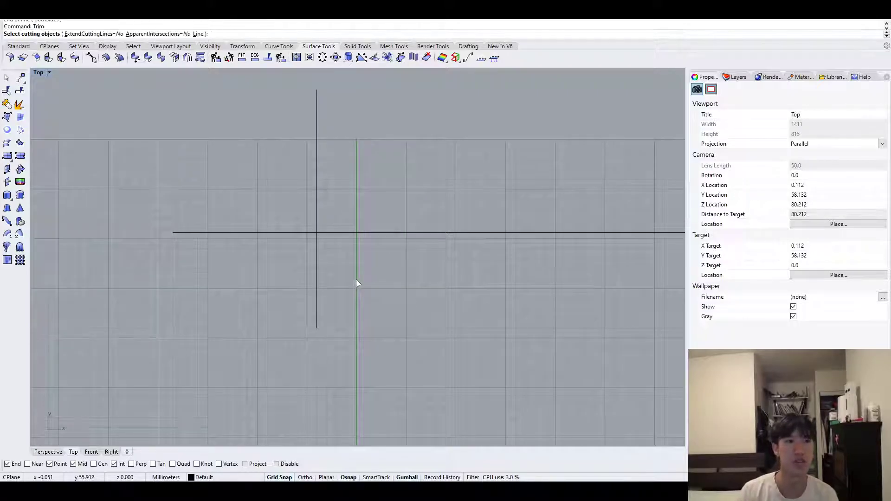
{"action": "left_click", "coordinate": [317, 275]}
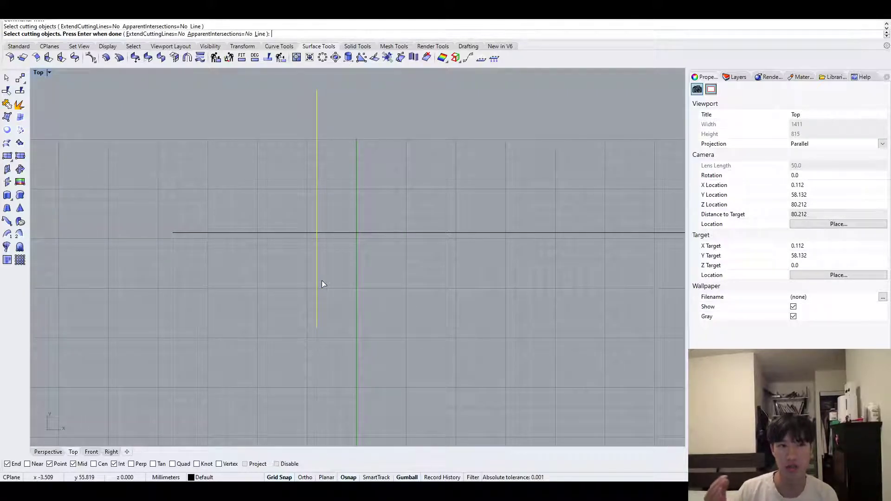
{"action": "key", "text": "Return"}
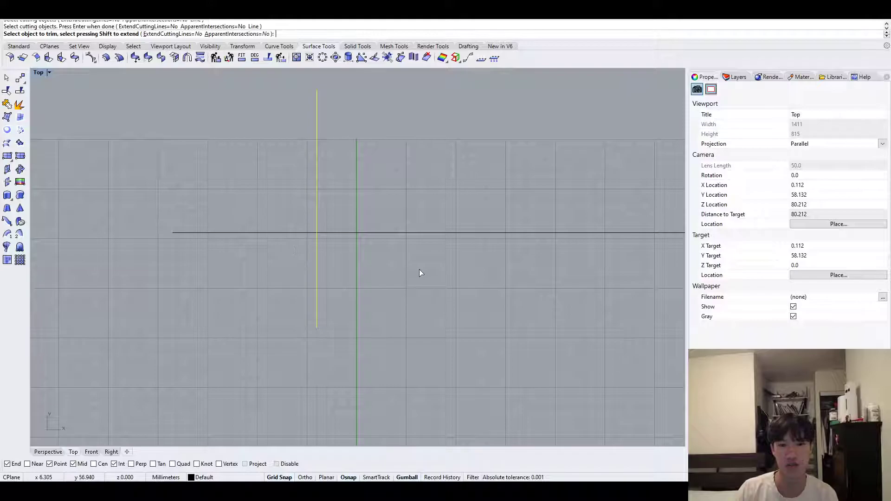
{"action": "left_click_drag", "start_coordinate": [387, 213], "coordinate": [388, 215]}
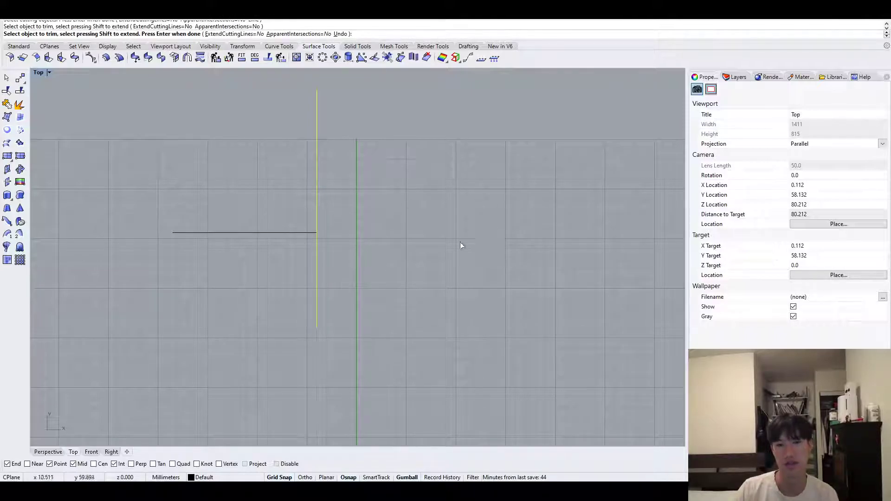
{"action": "left_click", "coordinate": [219, 232]}
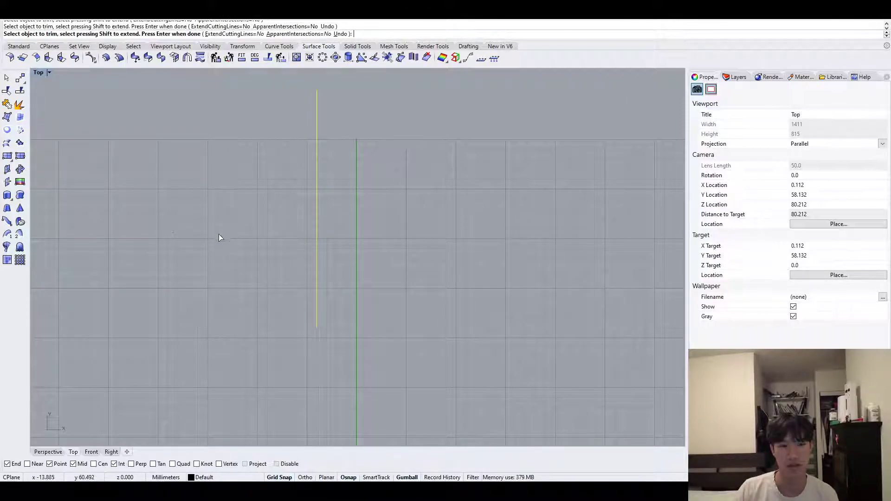
{"action": "key", "text": "Return"}
Step: Draw four horizontal lines, spaced one below another, each crossing the vertical line
{"action": "type", "text": "line"}
{"action": "key", "text": "Return"}
{"action": "left_click", "coordinate": [247, 169]}
{"action": "left_click", "coordinate": [417, 168]}
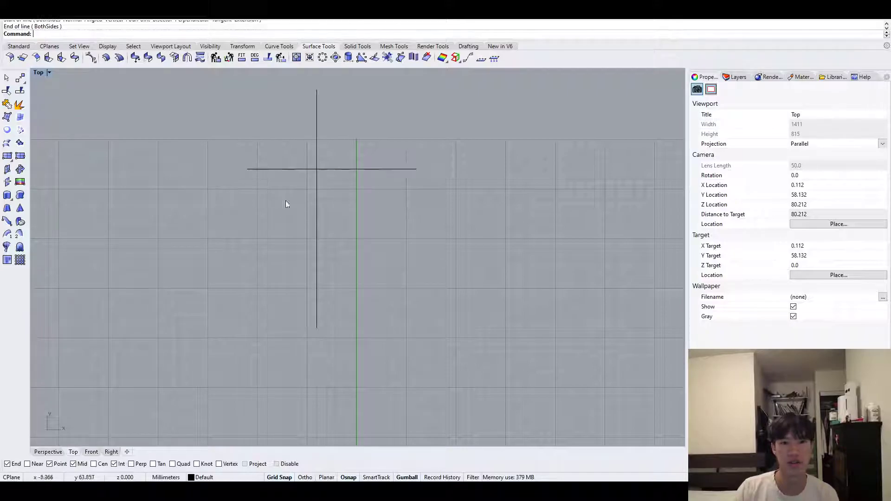
{"action": "key", "text": "Return"}
{"action": "left_click", "coordinate": [247, 199]}
{"action": "left_click", "coordinate": [466, 199]}
{"action": "key", "text": "Return"}
{"action": "left_click", "coordinate": [237, 239]}
{"action": "left_click", "coordinate": [475, 239]}
{"action": "key", "text": "Return"}
{"action": "left_click", "coordinate": [247, 278]}
{"action": "left_click", "coordinate": [456, 279]}
Step: Trim against the vertical line the right part of the third horizontal line and the left parts of the first and fourth
{"action": "left_click", "coordinate": [317, 300]}
{"action": "type", "text": "Trim"}
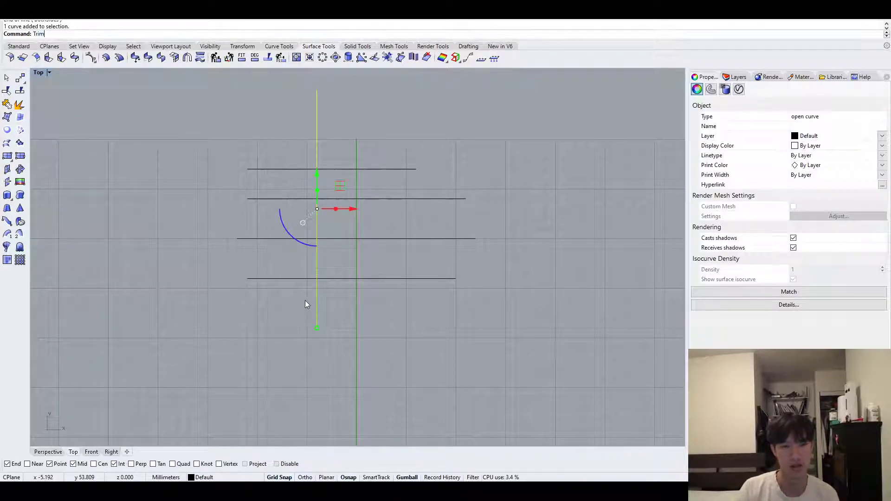
{"action": "key", "text": "Return"}
{"action": "left_click", "coordinate": [327, 240]}
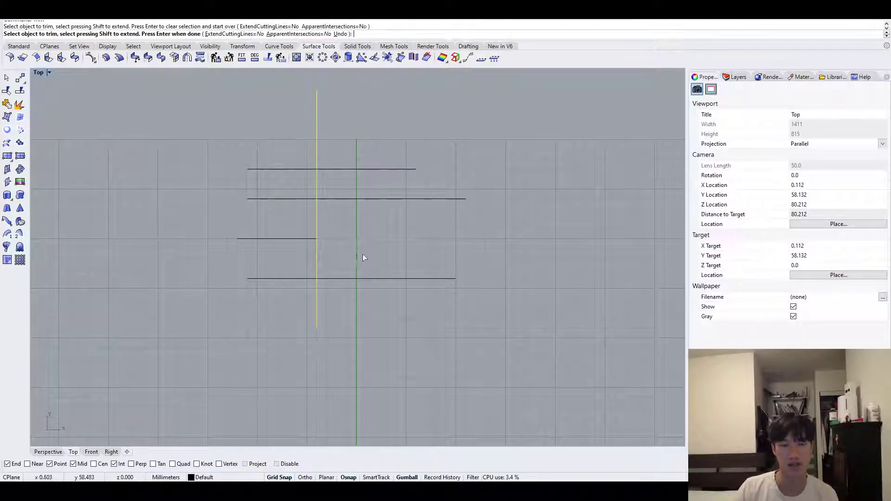
{"action": "left_click", "coordinate": [290, 171]}
{"action": "left_click", "coordinate": [289, 278]}
{"action": "key", "text": "Return"}
{"action": "left_click", "coordinate": [317, 293]}
{"action": "right_click_drag", "start_coordinate": [351, 342], "coordinate": [328, 334]}
{"action": "left_click", "coordinate": [356, 313]}
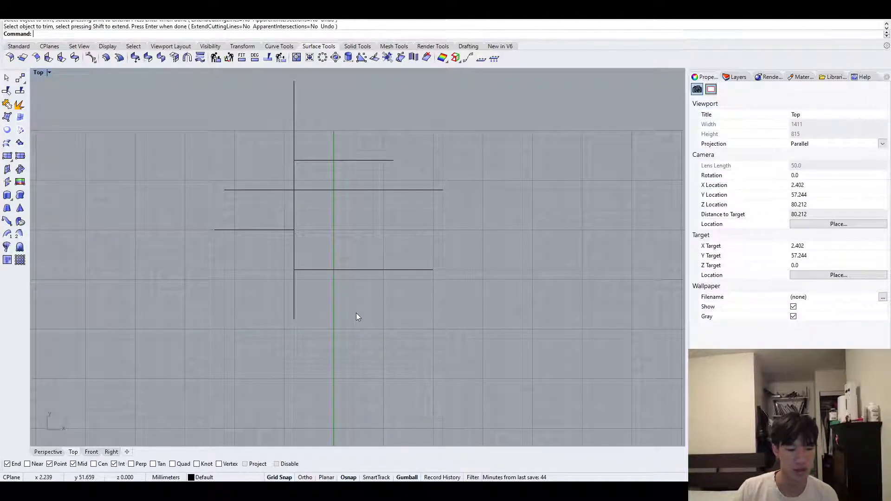
Step: Split the vertical line with the second horizontal line as the cutting object, and select the resulting pieces separately
{"action": "type", "text": "split"}
{"action": "key", "text": "Return"}
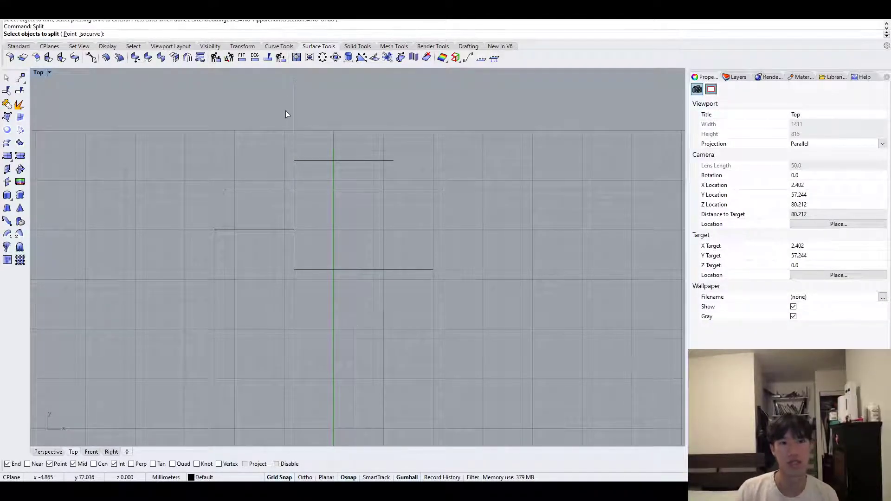
{"action": "left_click", "coordinate": [294, 294]}
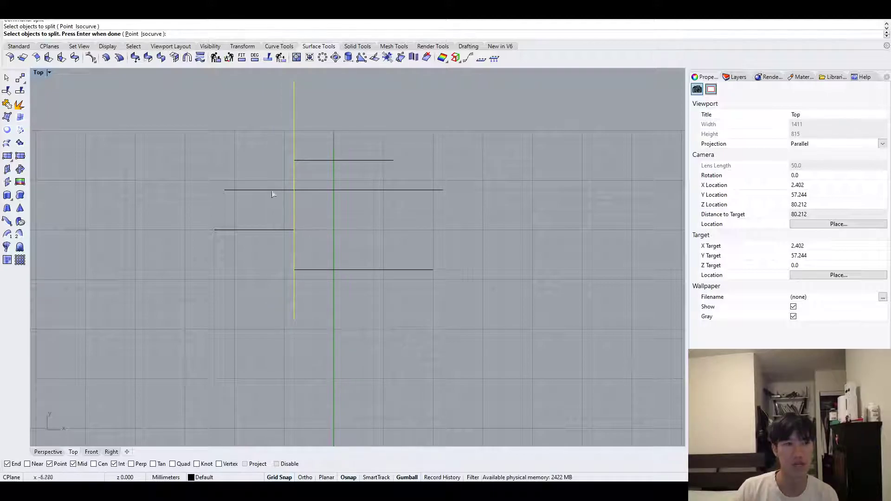
{"action": "key", "text": "Return"}
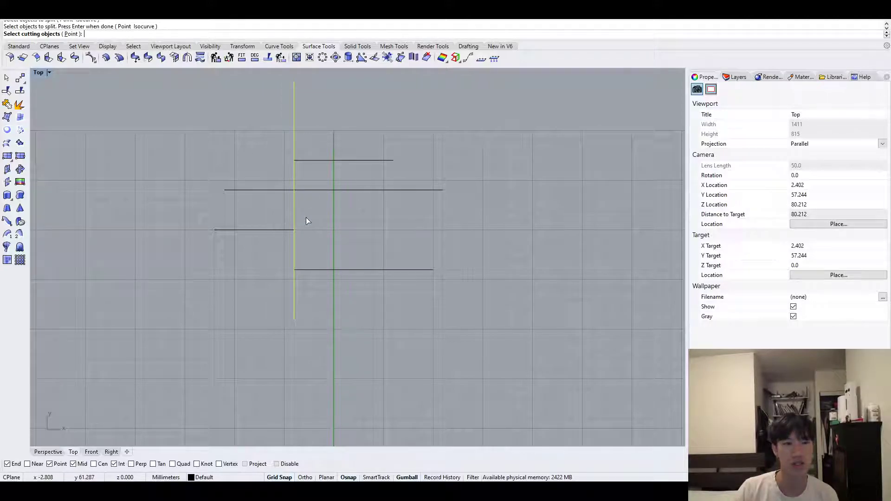
{"action": "left_click", "coordinate": [272, 191]}
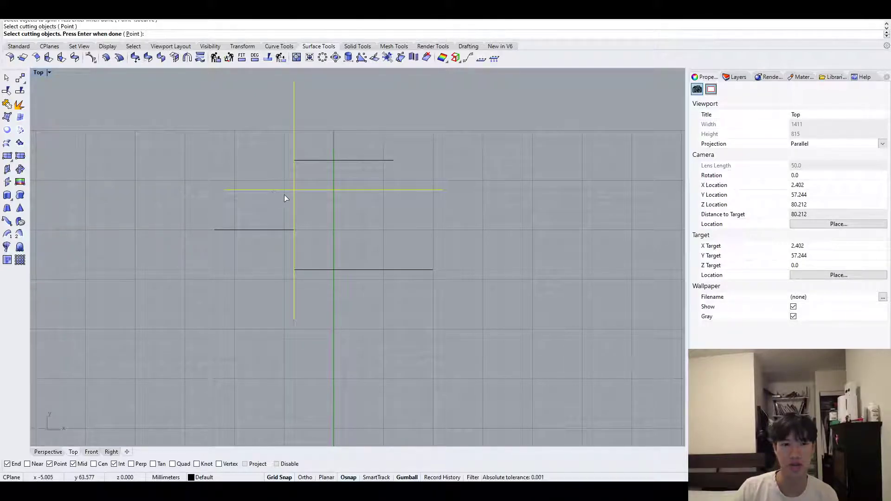
{"action": "key", "text": "Return"}
{"action": "left_click", "coordinate": [291, 175]}
{"action": "left_click", "coordinate": [305, 211]}
{"action": "left_click", "coordinate": [292, 207]}
{"action": "left_click", "coordinate": [293, 147]}
{"action": "left_click", "coordinate": [364, 247]}
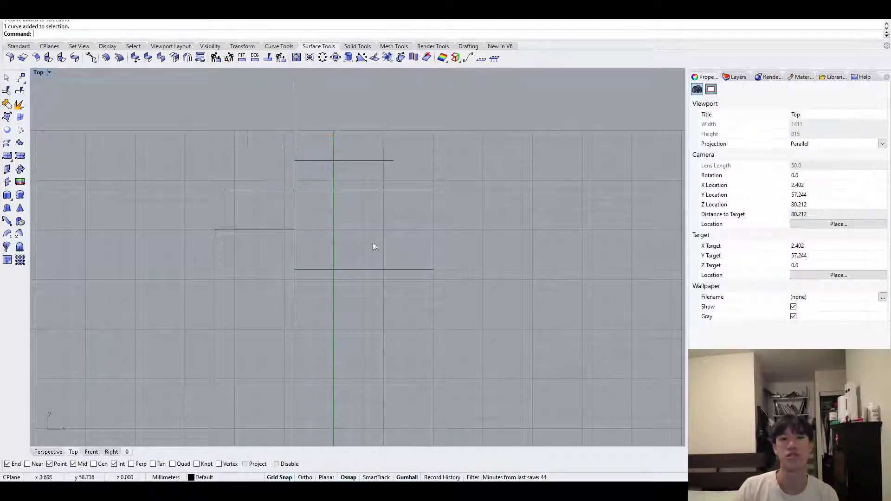
{"action": "right_click_drag", "start_coordinate": [388, 230], "coordinate": [399, 238]}
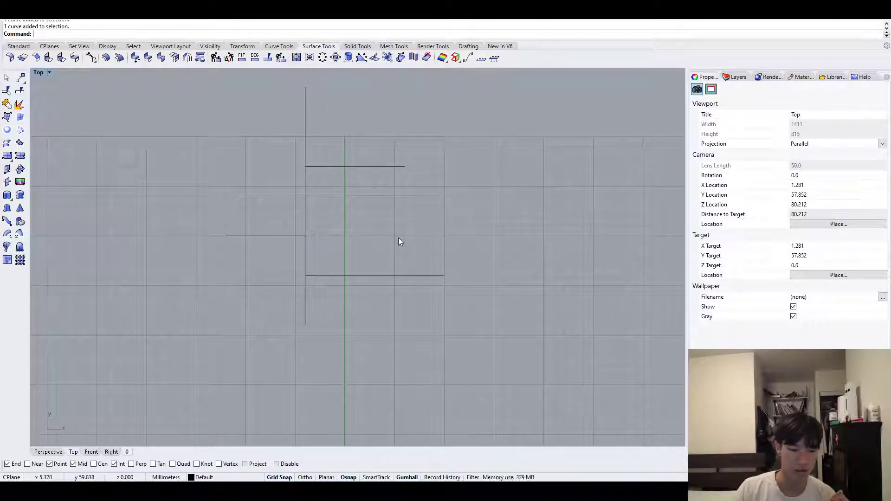
Step: Show the second horizontal line's control points and lengthen it by moving its right end point further right
{"action": "left_click", "coordinate": [403, 197]}
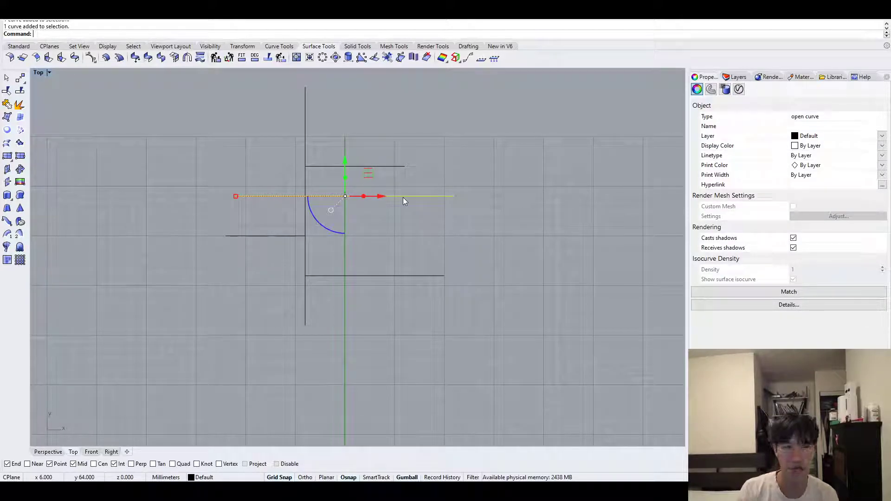
{"action": "key", "text": "F10"}
{"action": "left_click", "coordinate": [455, 196]}
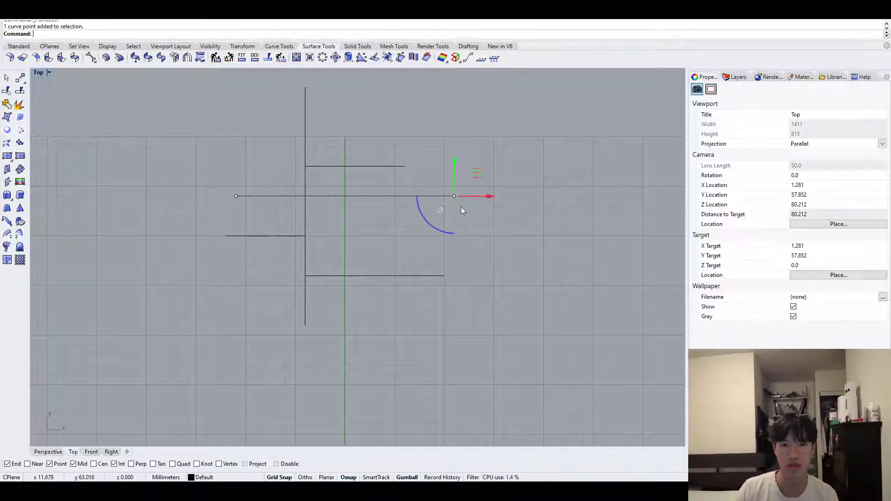
{"action": "left_click_drag", "start_coordinate": [491, 197], "coordinate": [573, 205]}
{"action": "left_click", "coordinate": [529, 238]}
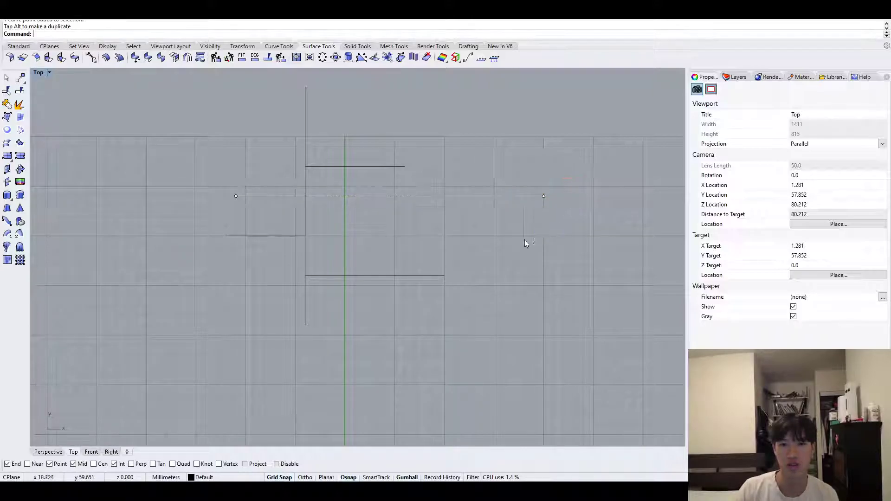
Step: Extend the fourth horizontal line by 32 mm at its right end and 13 mm at its left end
{"action": "right_click_drag", "start_coordinate": [479, 259], "coordinate": [438, 233]}
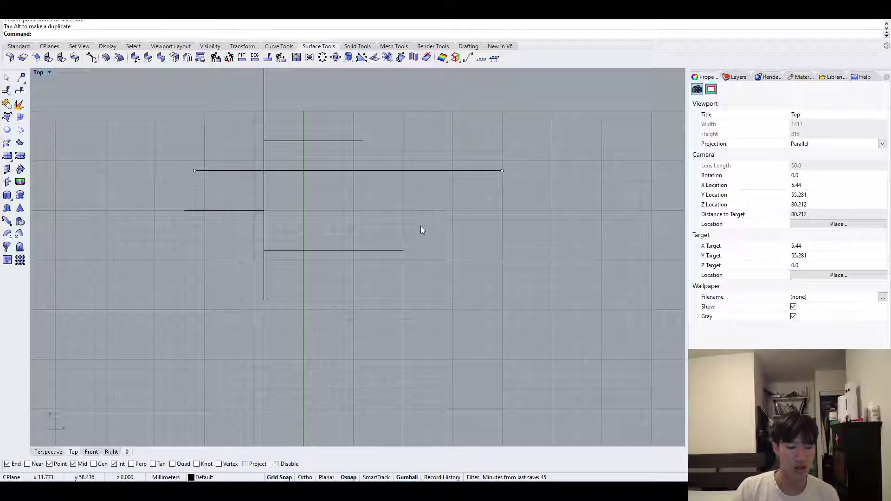
{"action": "type", "text": "Extend"}
{"action": "key", "text": "Return"}
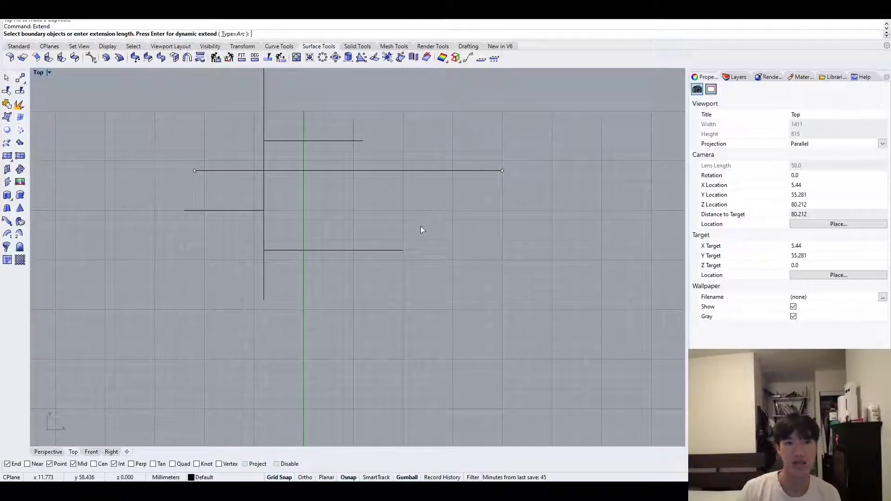
{"action": "left_click", "coordinate": [389, 250]}
{"action": "key", "text": "Return"}
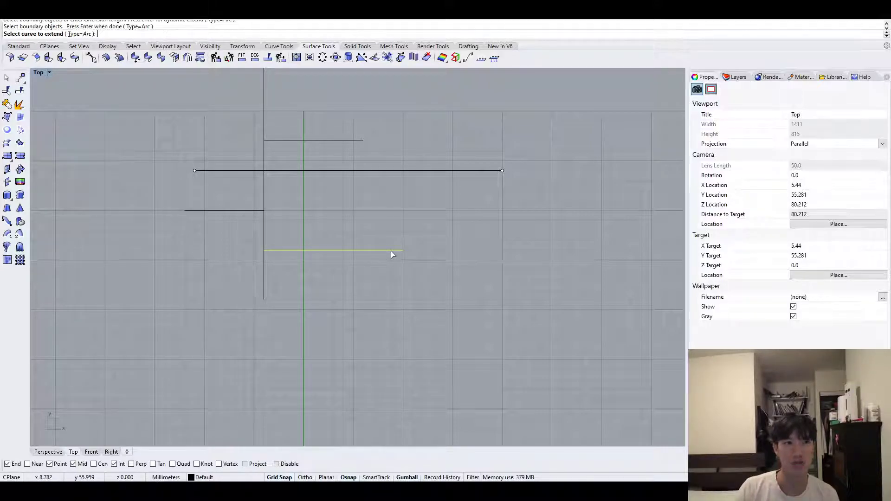
{"action": "left_click", "coordinate": [392, 251]}
{"action": "right_click_drag", "start_coordinate": [513, 257], "coordinate": [395, 254]}
{"action": "scroll", "coordinate": [396, 253], "scroll_direction": "down", "scroll_amount": 2}
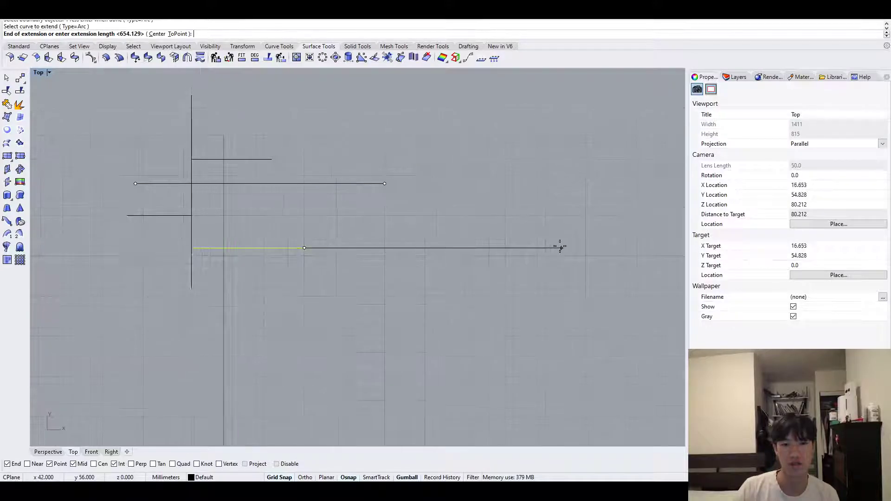
{"action": "left_click", "coordinate": [561, 248]}
{"action": "left_click", "coordinate": [202, 250]}
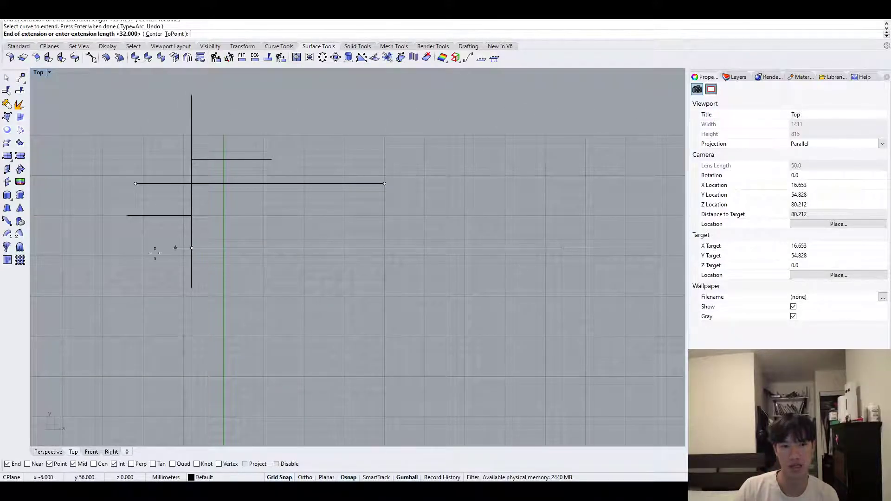
{"action": "left_click", "coordinate": [86, 249]}
Step: Extend the second horizontal line further right, past the end of the fourth line, and finish the Extend command
{"action": "left_click", "coordinate": [374, 184]}
{"action": "left_click", "coordinate": [586, 184]}
{"action": "right_click_drag", "start_coordinate": [444, 280], "coordinate": [462, 235]}
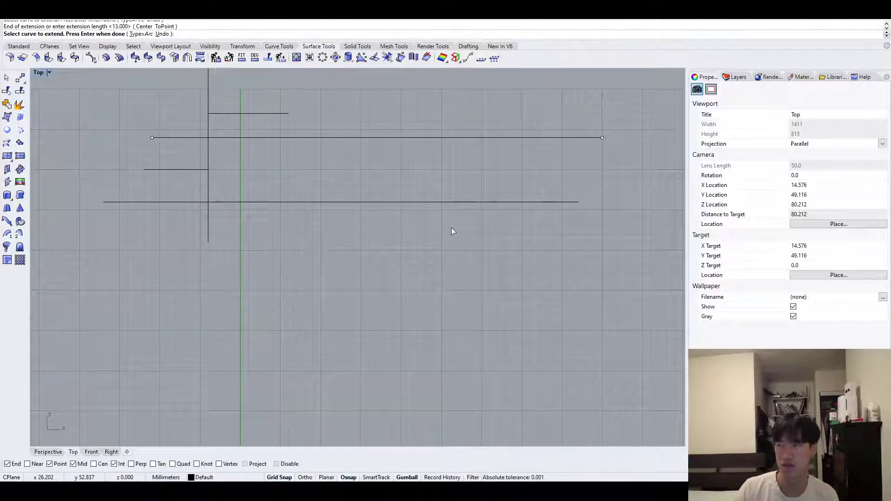
{"action": "key", "text": "Return"}
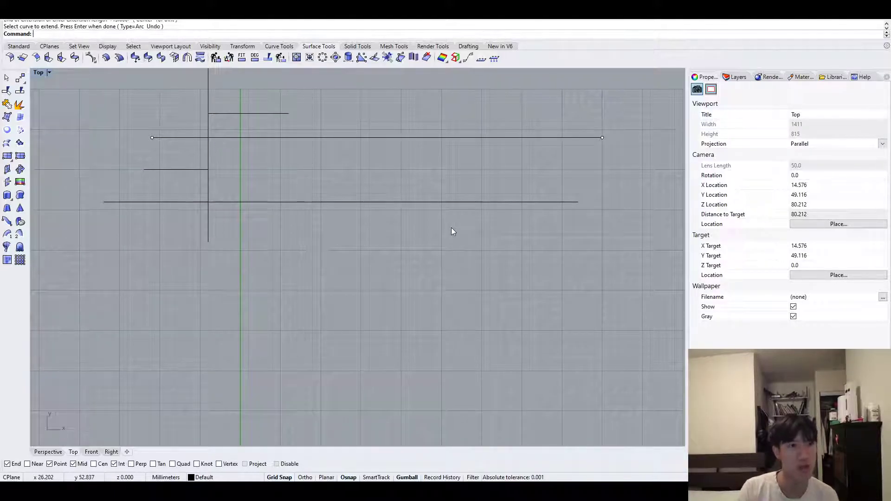
Step: Move the zigzag polyline straight up to just below the group of horizontal lines
{"action": "scroll", "coordinate": [360, 241], "scroll_direction": "down", "scroll_amount": 4}
{"action": "left_click", "coordinate": [356, 342]}
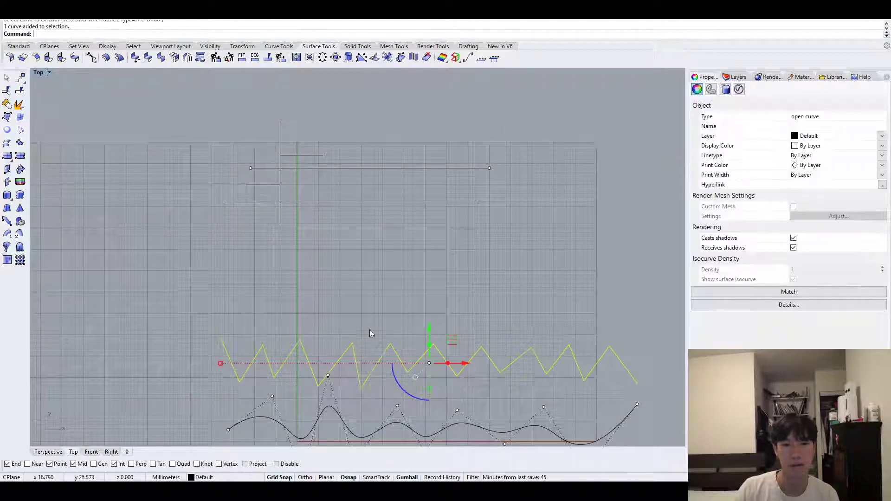
{"action": "left_click_drag", "start_coordinate": [430, 327], "coordinate": [436, 217]}
{"action": "scroll", "coordinate": [346, 250], "scroll_direction": "up", "scroll_amount": 4}
Step: Explode the zigzag polyline into separate line segments
{"action": "type", "text": "Explode"}
{"action": "type", "text": "tract"}
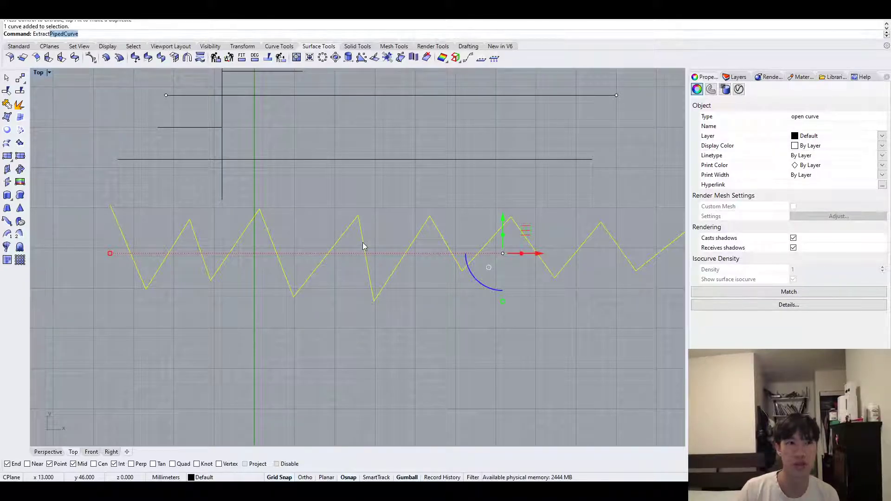
{"action": "key", "text": "BackSpace"}
{"action": "key", "text": "BackSpace"}
{"action": "key", "text": "BackSpace"}
{"action": "key", "text": "BackSpace"}
{"action": "key", "text": "BackSpace"}
{"action": "key", "text": "BackSpace"}
{"action": "type", "text": "plode"}
{"action": "key", "text": "Return"}
Step: Select exploded zigzag segments individually, move the second one right onto the middle of the zigzag, and turn Gumball off
{"action": "left_click", "coordinate": [208, 342]}
{"action": "left_click", "coordinate": [137, 268]}
{"action": "left_click", "coordinate": [163, 263]}
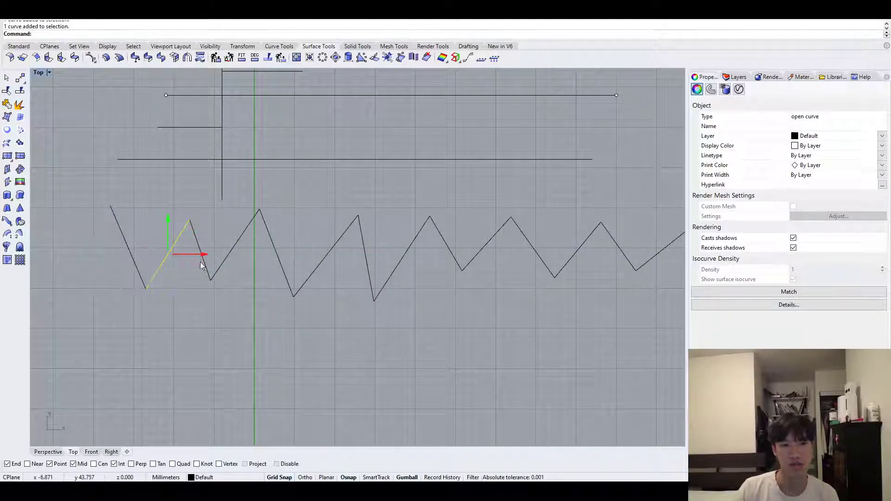
{"action": "left_click", "coordinate": [240, 241]}
{"action": "left_click", "coordinate": [280, 265]}
{"action": "left_click", "coordinate": [221, 363]}
{"action": "left_click", "coordinate": [409, 477]}
{"action": "scroll", "coordinate": [318, 308], "scroll_direction": "down", "scroll_amount": 5}
{"action": "left_click", "coordinate": [277, 220]}
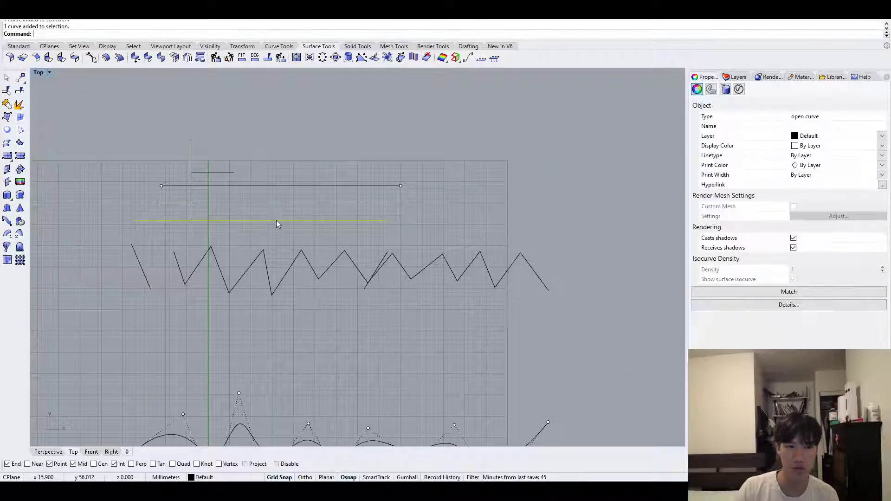
{"action": "right_click_drag", "start_coordinate": [333, 380], "coordinate": [326, 342]}
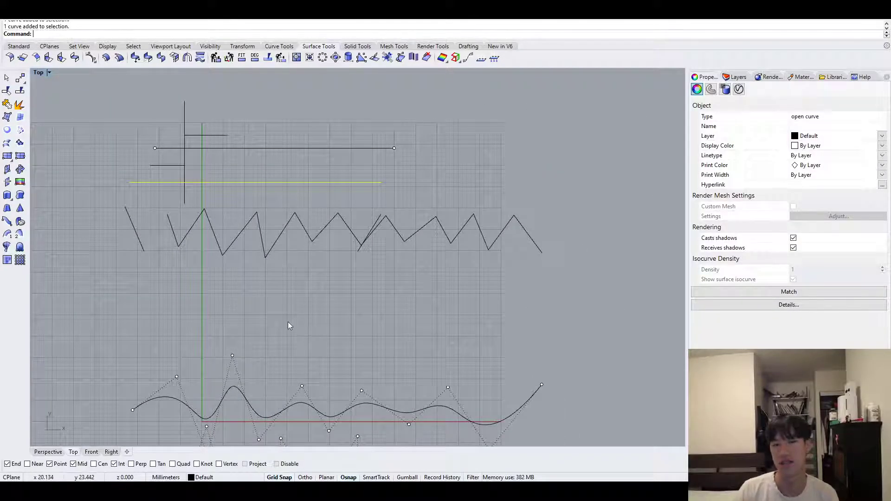
{"action": "left_click", "coordinate": [323, 267]}
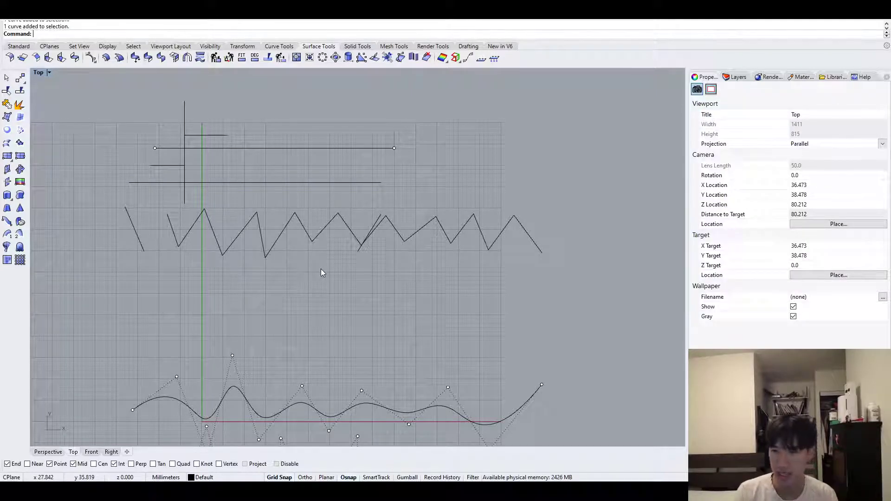
{"action": "type", "text": "Ex"}
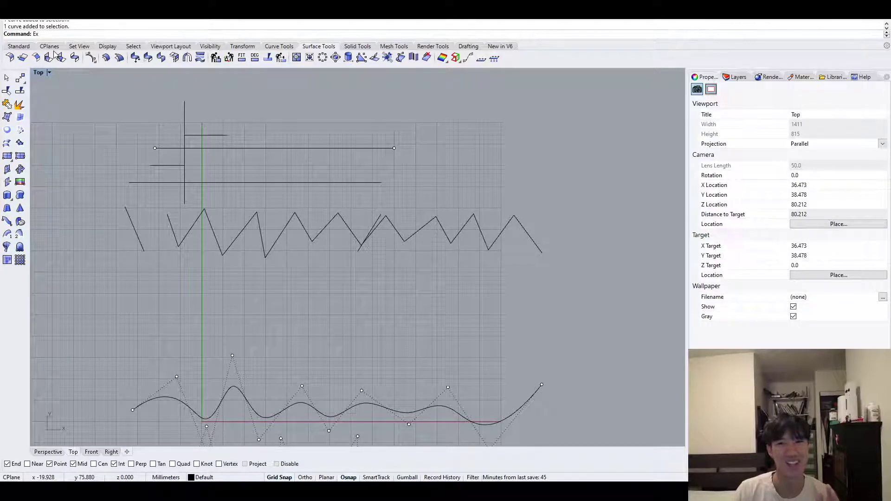
{"action": "key", "text": "Return"}
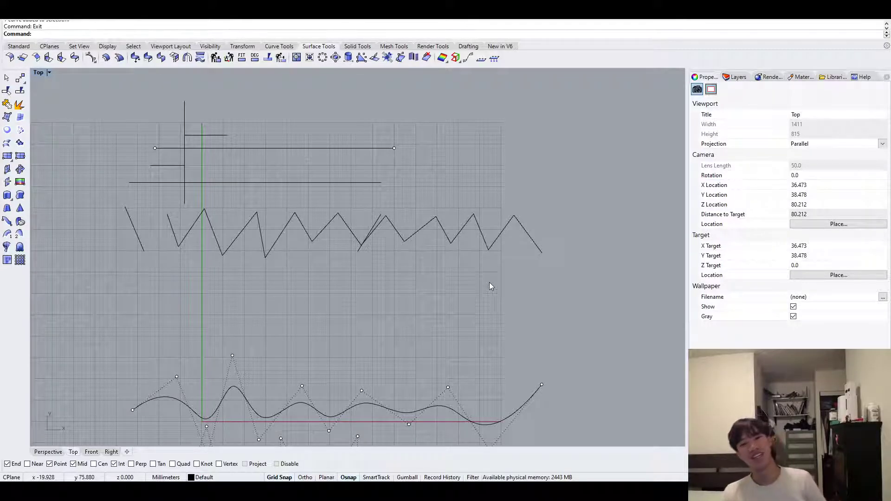
{"action": "right_click_drag", "start_coordinate": [335, 310], "coordinate": [353, 314]}
{"action": "left_click", "coordinate": [377, 257]}
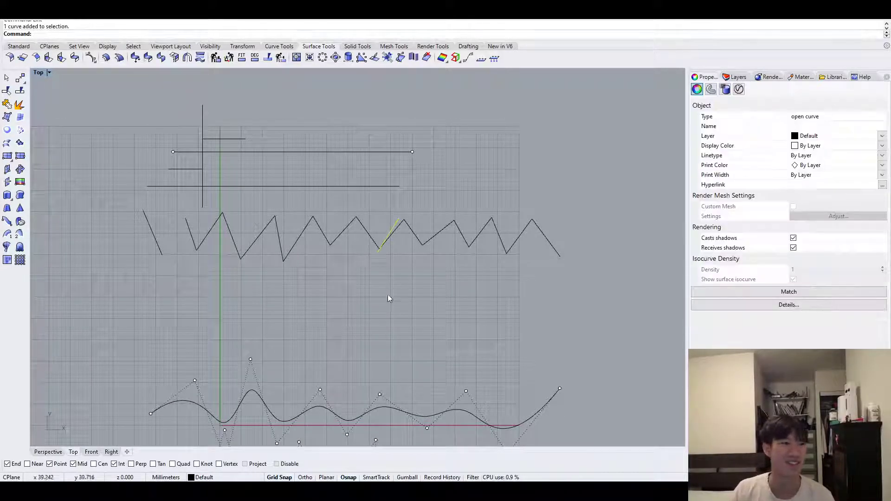
{"action": "left_click", "coordinate": [350, 323]}
Step: Join the last two segments at the zigzag's right end into one open curve and select it
{"action": "scroll", "coordinate": [544, 265], "scroll_direction": "up", "scroll_amount": 6}
{"action": "right_click_drag", "start_coordinate": [544, 266], "coordinate": [455, 295]}
{"action": "left_click_drag", "start_coordinate": [490, 281], "coordinate": [399, 180]}
{"action": "right_click_drag", "start_coordinate": [490, 227], "coordinate": [447, 234]}
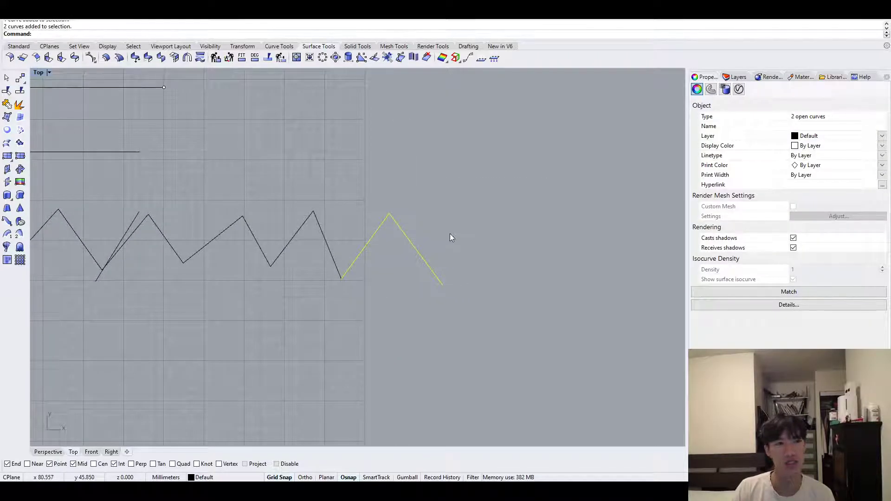
{"action": "left_click", "coordinate": [450, 233]}
{"action": "left_click", "coordinate": [374, 231]}
{"action": "left_click", "coordinate": [405, 236], "text": "shift"}
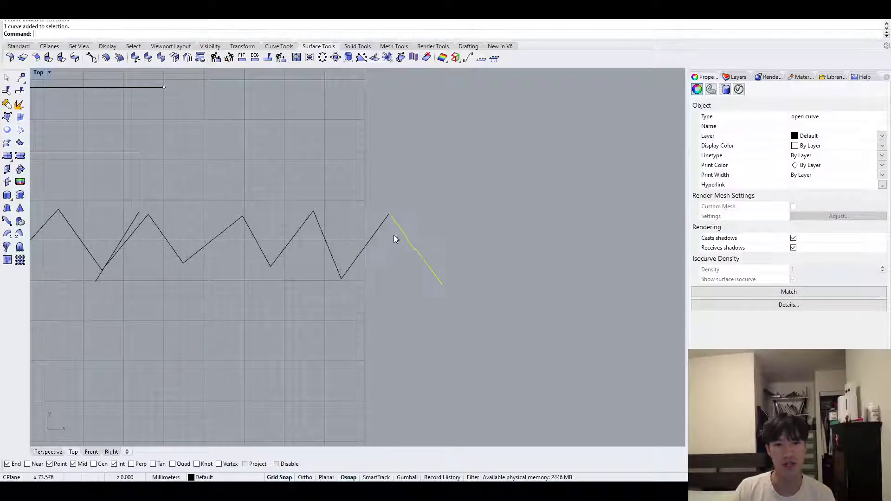
{"action": "key", "text": "Return"}
{"action": "left_click", "coordinate": [422, 238]}
{"action": "left_click", "coordinate": [424, 255]}
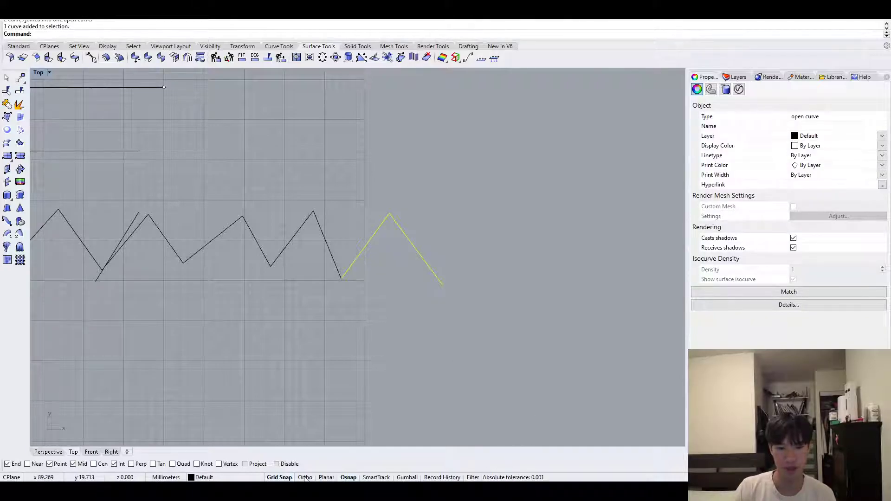
Step: Move the joined two-segment curve to the right, clear of the rest of the zigzag, and deselect it
{"action": "left_click", "coordinate": [201, 372]}
{"action": "scroll", "coordinate": [389, 371], "scroll_direction": "down", "scroll_amount": 5}
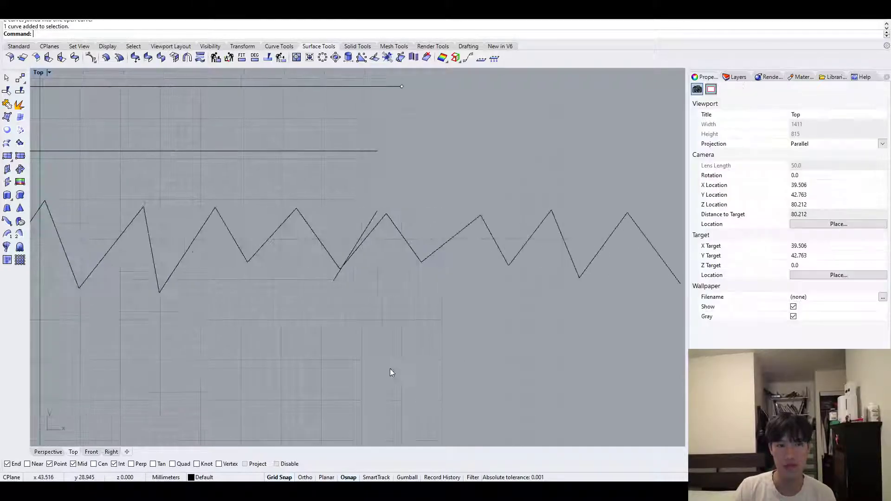
{"action": "right_click_drag", "start_coordinate": [387, 376], "coordinate": [304, 365]}
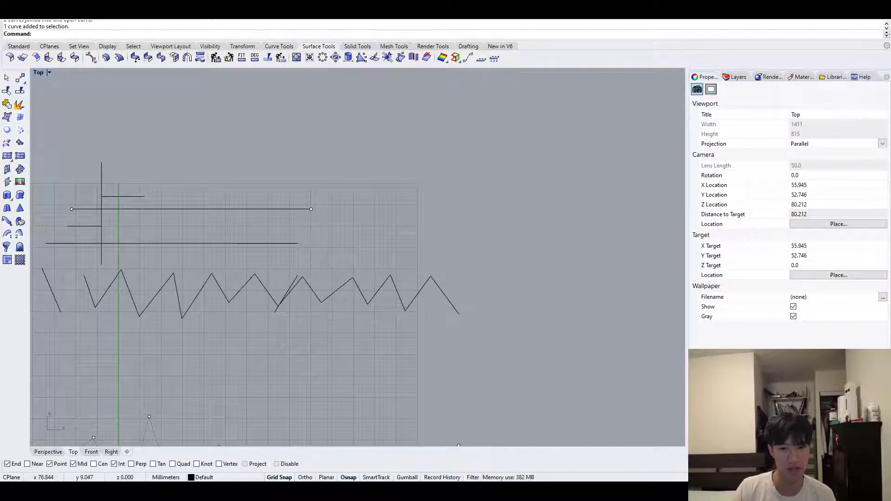
{"action": "left_click", "coordinate": [450, 299]}
{"action": "right_click_drag", "start_coordinate": [485, 332], "coordinate": [401, 316]}
{"action": "scroll", "coordinate": [400, 315], "scroll_direction": "down", "scroll_amount": 2}
{"action": "left_click_drag", "start_coordinate": [389, 287], "coordinate": [458, 286]}
{"action": "scroll", "coordinate": [421, 293], "scroll_direction": "up", "scroll_amount": 8}
{"action": "left_click_drag", "start_coordinate": [407, 303], "coordinate": [380, 329]}
{"action": "left_click", "coordinate": [440, 363]}
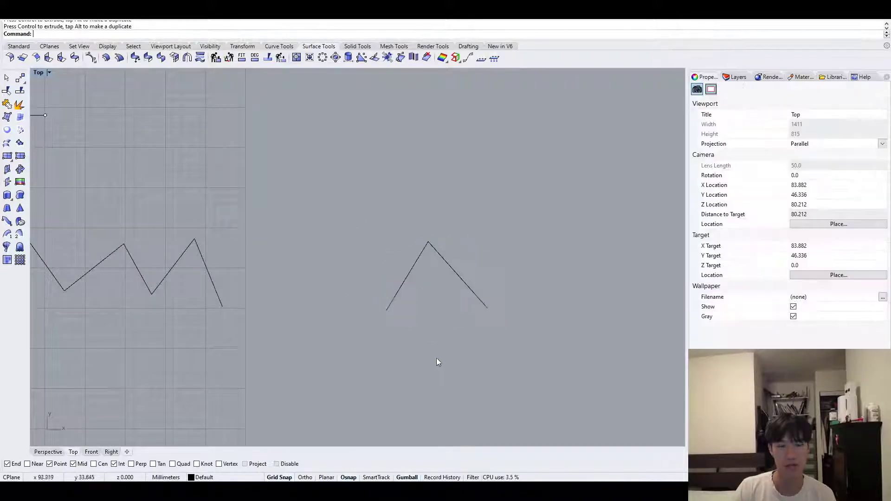
Step: Try to rotate the joined curve about 61 degrees counterclockwise around its lower left end point, using a horizontal reference direction
{"action": "left_click", "coordinate": [461, 277]}
{"action": "type", "text": "Rotate"}
{"action": "key", "text": "Return"}
{"action": "left_click", "coordinate": [385, 311]}
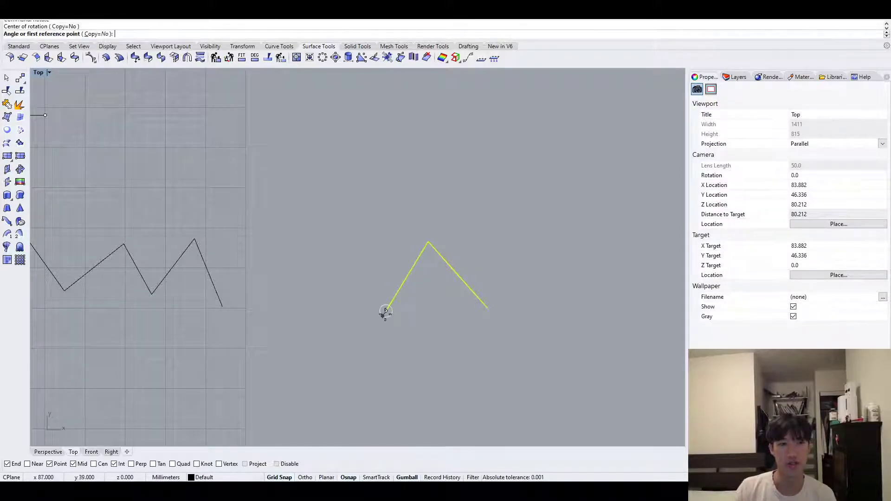
{"action": "key", "text": "shift"}
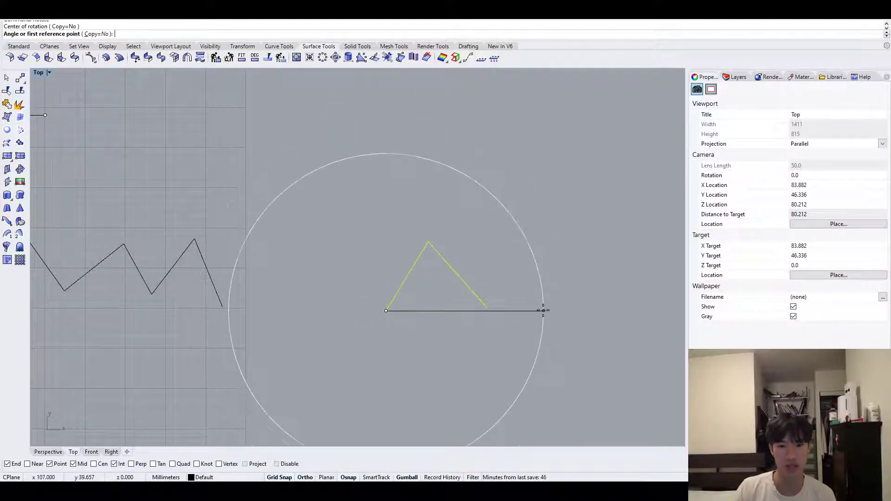
{"action": "left_click", "coordinate": [549, 310]}
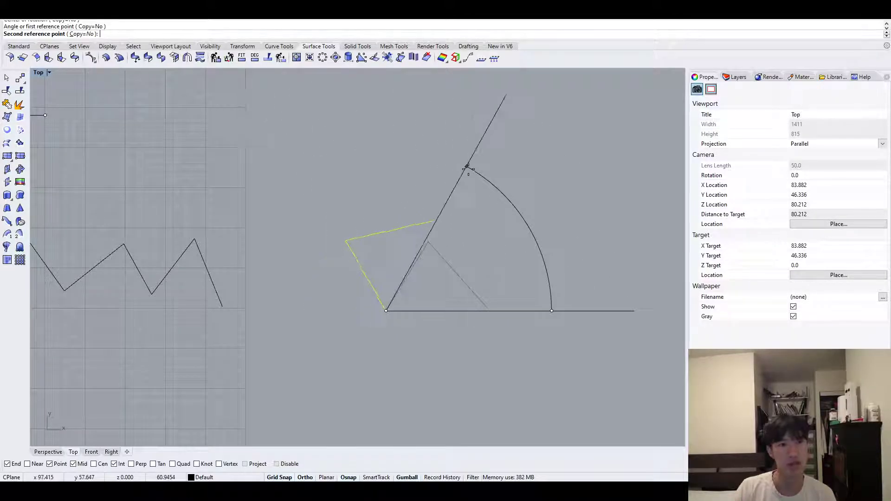
{"action": "left_click", "coordinate": [468, 167]}
Step: Rotate the joined curve by 45 degrees around its lower left end point, using a horizontal reference direction
{"action": "key", "text": "Return"}
{"action": "left_click", "coordinate": [386, 310]}
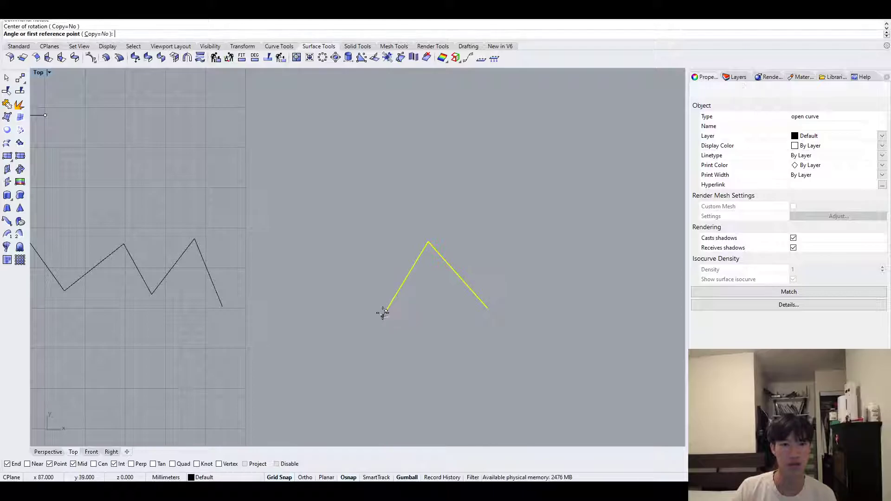
{"action": "left_click", "coordinate": [601, 311]}
{"action": "type", "text": "45"}
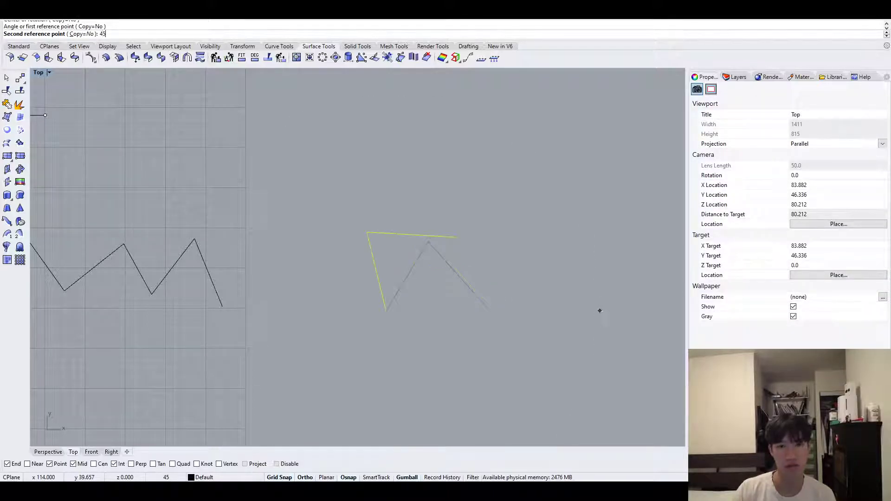
{"action": "key", "text": "Return"}
{"action": "left_click", "coordinate": [602, 313]}
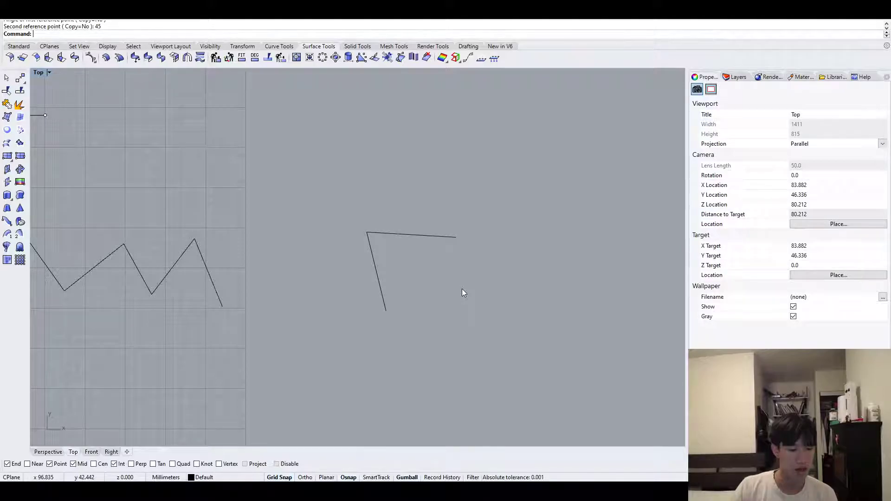
{"action": "right_click_drag", "start_coordinate": [343, 321], "coordinate": [359, 320]}
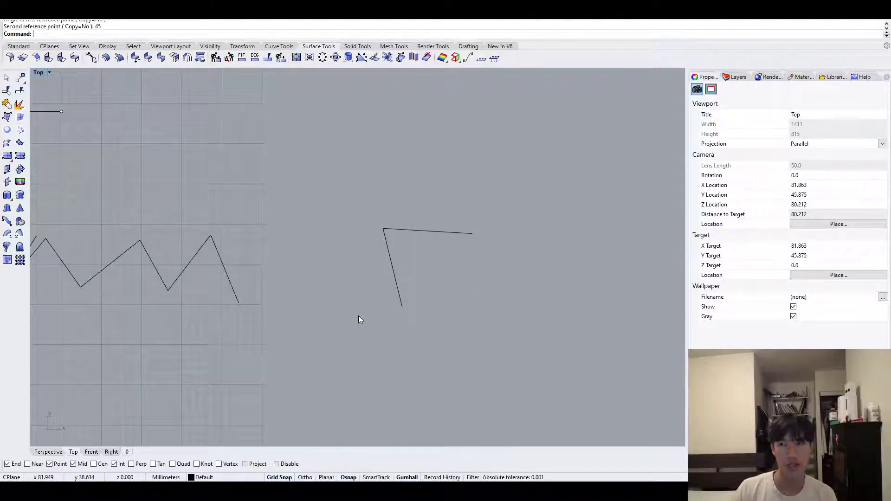
{"action": "right_click_drag", "start_coordinate": [236, 362], "coordinate": [250, 360]}
{"action": "type", "text": "Scale"}
{"action": "key", "text": "Escape"}
Step: Draw a solid box freehand in the Perspective viewport, on the empty area beside the existing curves
{"action": "scroll", "coordinate": [175, 327], "scroll_direction": "down", "scroll_amount": 6}
{"action": "right_click_drag", "start_coordinate": [183, 329], "coordinate": [374, 276]}
{"action": "left_click", "coordinate": [52, 453]}
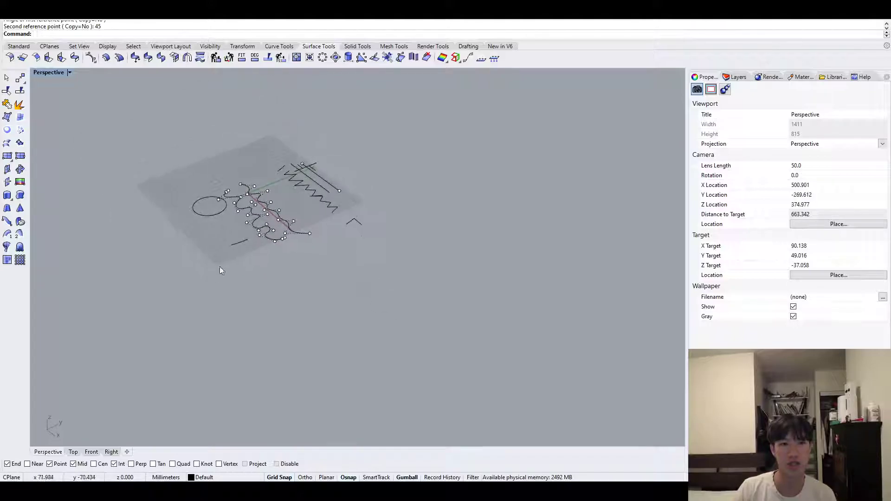
{"action": "type", "text": "Box"}
{"action": "key", "text": "Return"}
{"action": "left_click", "coordinate": [360, 270]}
{"action": "left_click", "coordinate": [525, 282]}
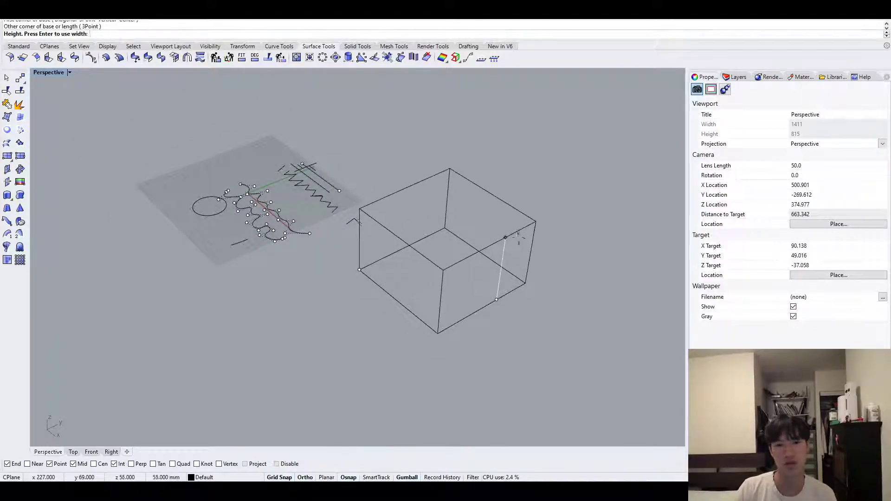
{"action": "left_click", "coordinate": [507, 223]}
{"action": "scroll", "coordinate": [487, 294], "scroll_direction": "up", "scroll_amount": 5}
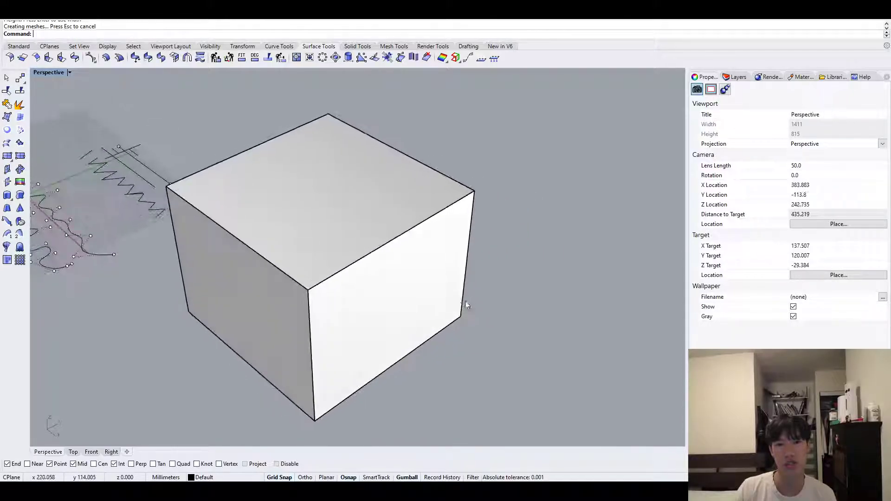
Step: Stretch the box with Scale1D from its nearest bottom corner along the long bottom edge to about 207 mm
{"action": "left_click", "coordinate": [396, 287]}
{"action": "type", "text": "S"}
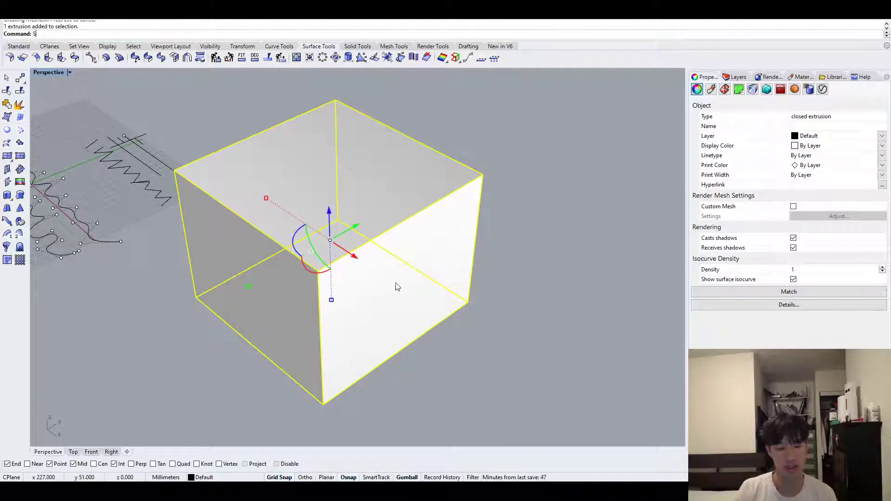
{"action": "type", "text": "cale1D"}
{"action": "key", "text": "Return"}
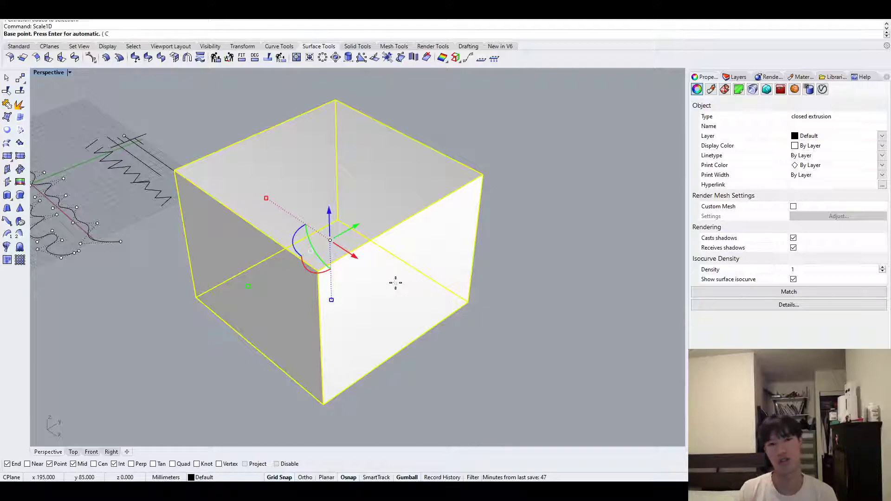
{"action": "left_click", "coordinate": [323, 404]}
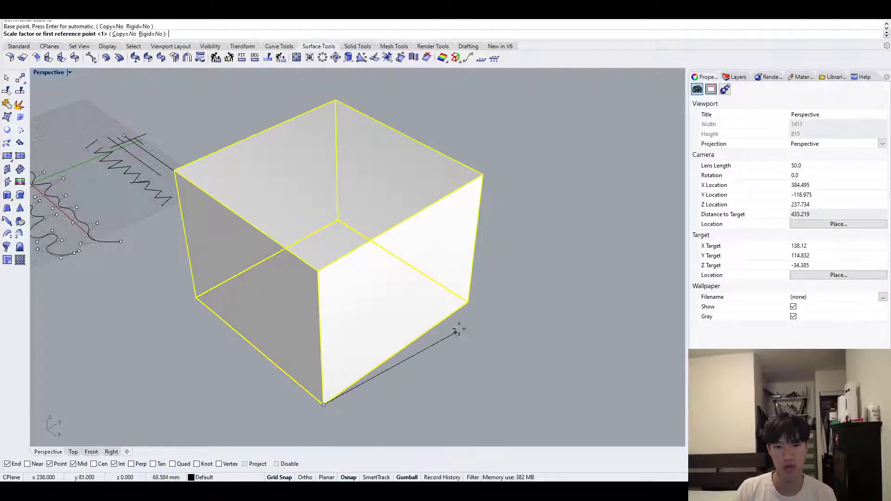
{"action": "left_click", "coordinate": [468, 302]}
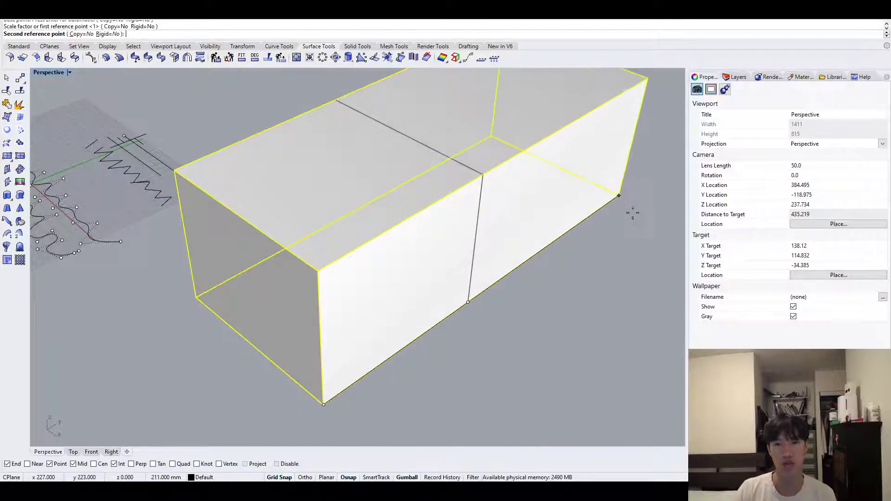
{"action": "left_click", "coordinate": [618, 225]}
{"action": "type", "text": "Scale2D"}
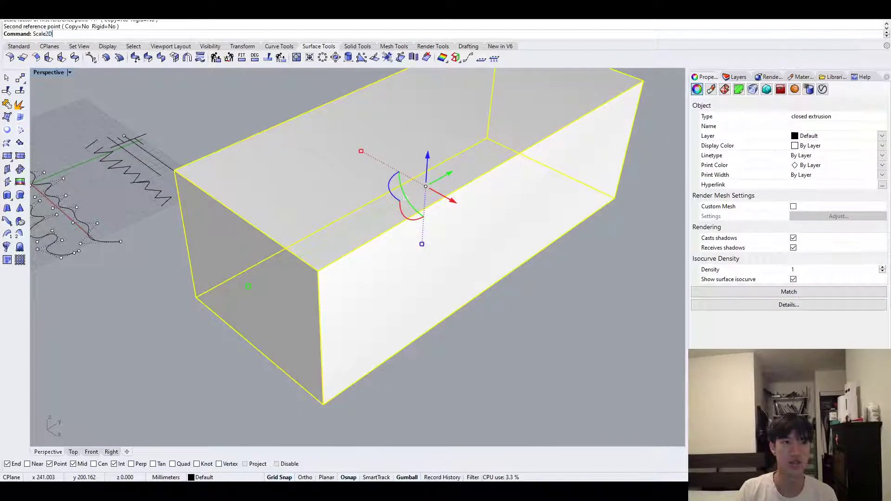
{"action": "key", "text": "Return"}
{"action": "left_click", "coordinate": [324, 404]}
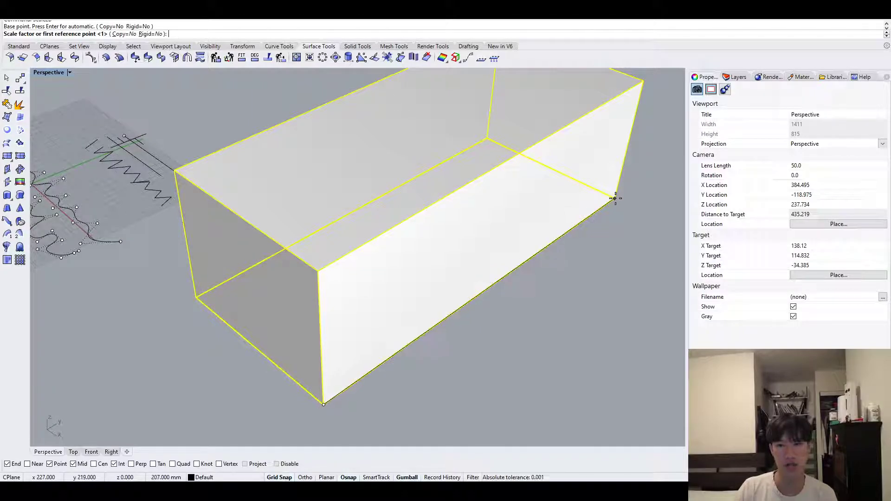
{"action": "left_click", "coordinate": [615, 199]}
{"action": "scroll", "coordinate": [635, 267], "scroll_direction": "down", "scroll_amount": 2}
{"action": "right_click_drag", "start_coordinate": [616, 316], "coordinate": [534, 228], "text": "shift"}
{"action": "key", "text": "Escape"}
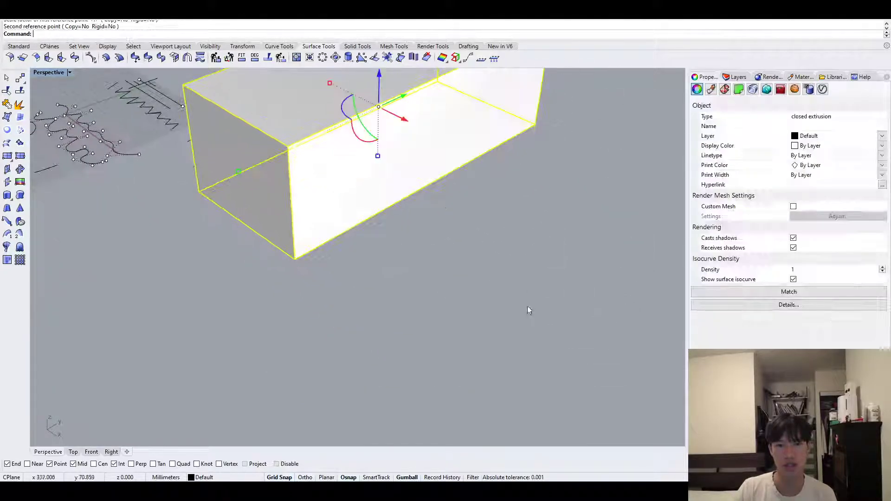
Step: Shrink the box's footprint freehand with Scale2D, using the nearest bottom corner as base and the long bottom edge as reference
{"action": "key", "text": "Return"}
{"action": "left_click", "coordinate": [296, 260]}
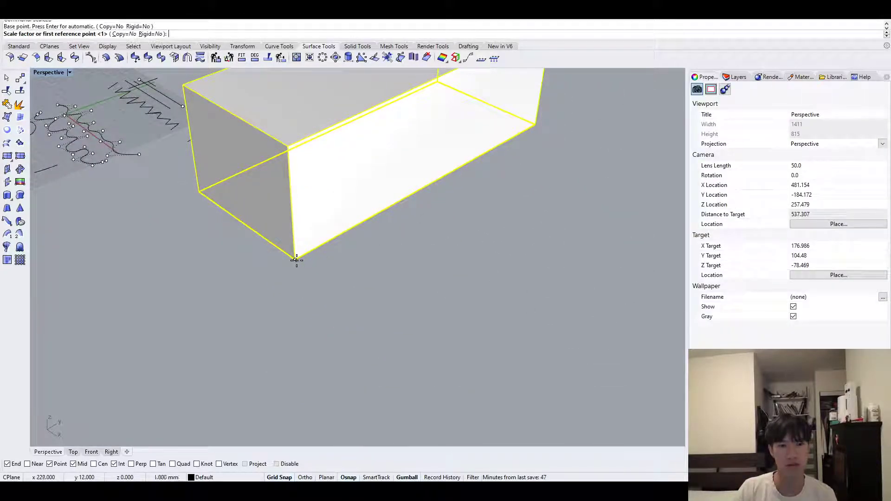
{"action": "left_click", "coordinate": [535, 125]}
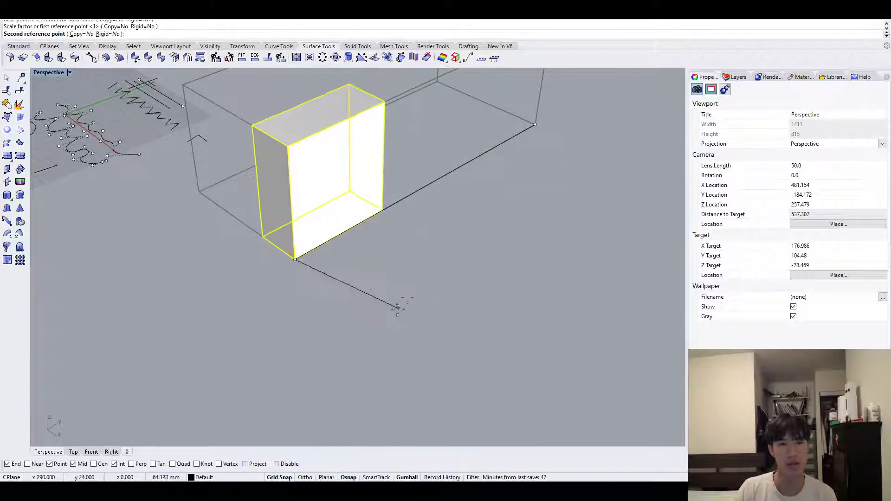
{"action": "right_click_drag", "start_coordinate": [457, 223], "coordinate": [418, 297], "text": "shift"}
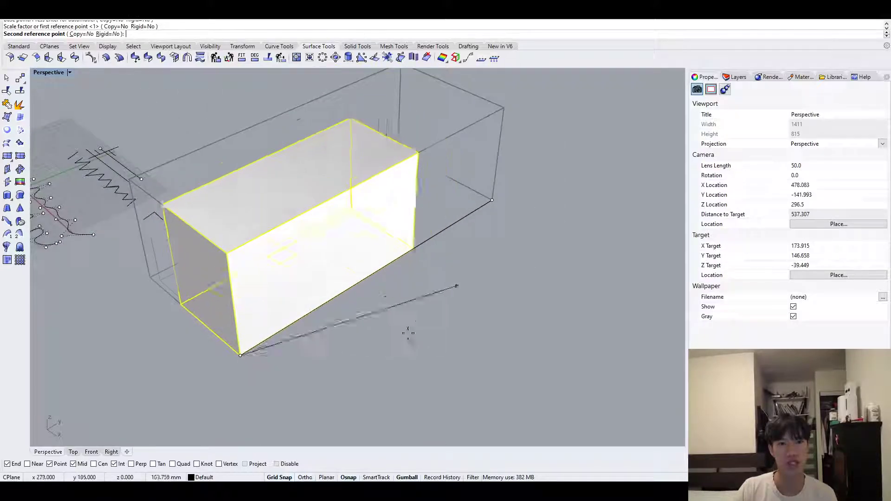
{"action": "left_click", "coordinate": [388, 327]}
Step: Enlarge the box freehand in all directions with Scale from its nearest bottom corner, referencing the long bottom edge, and deselect it
{"action": "type", "text": "Sc"}
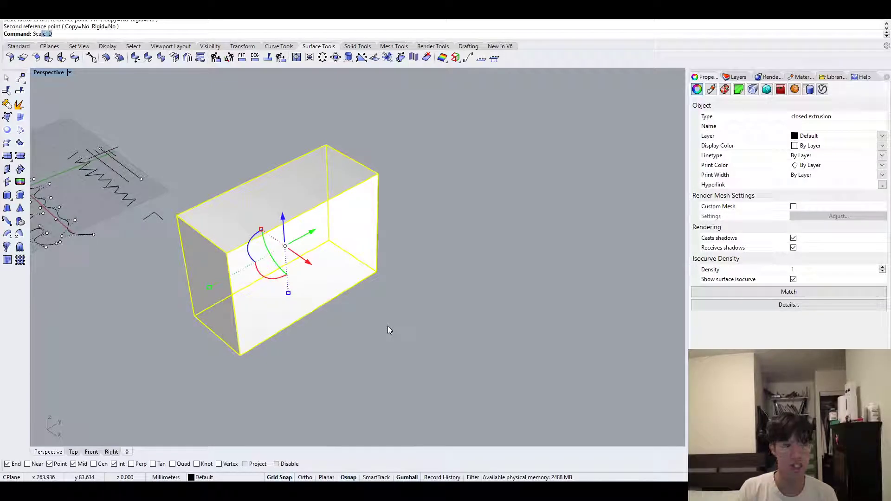
{"action": "type", "text": "ale"}
{"action": "key", "text": "Return"}
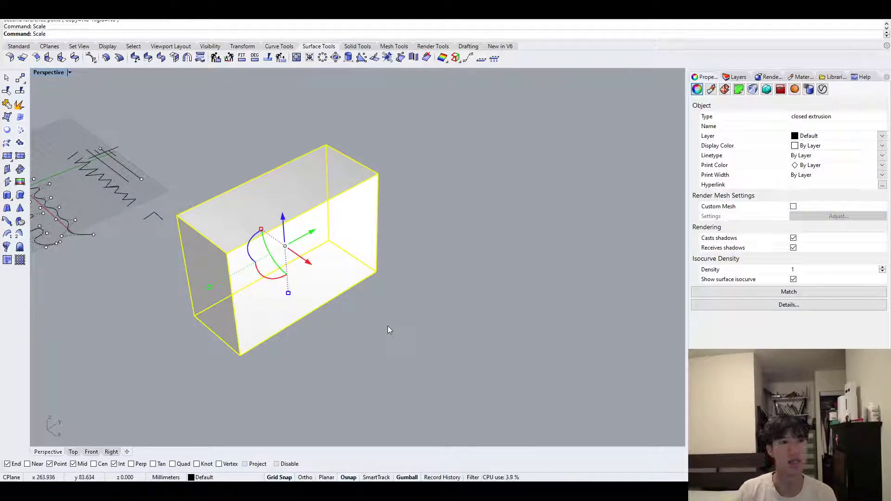
{"action": "left_click", "coordinate": [239, 356]}
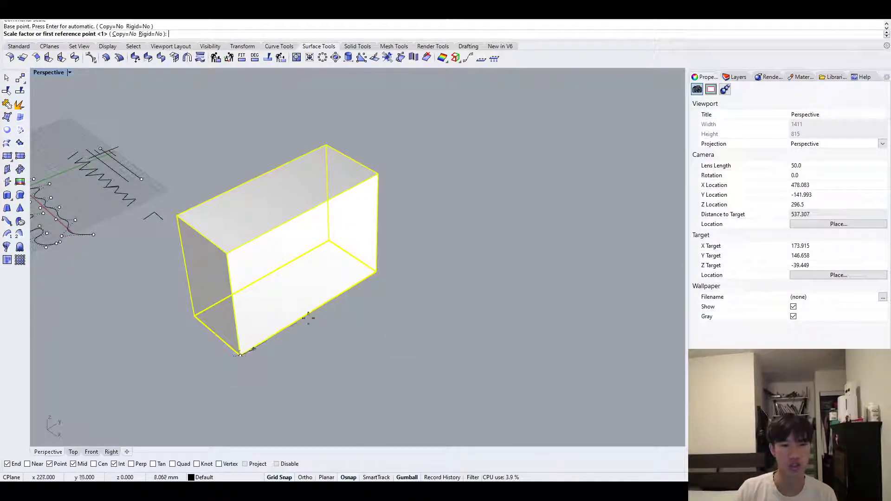
{"action": "left_click", "coordinate": [377, 272]}
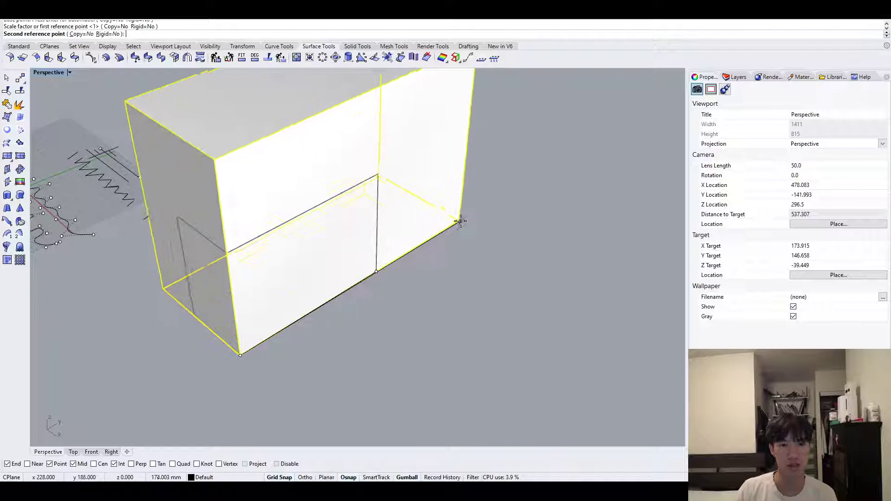
{"action": "left_click", "coordinate": [446, 262]}
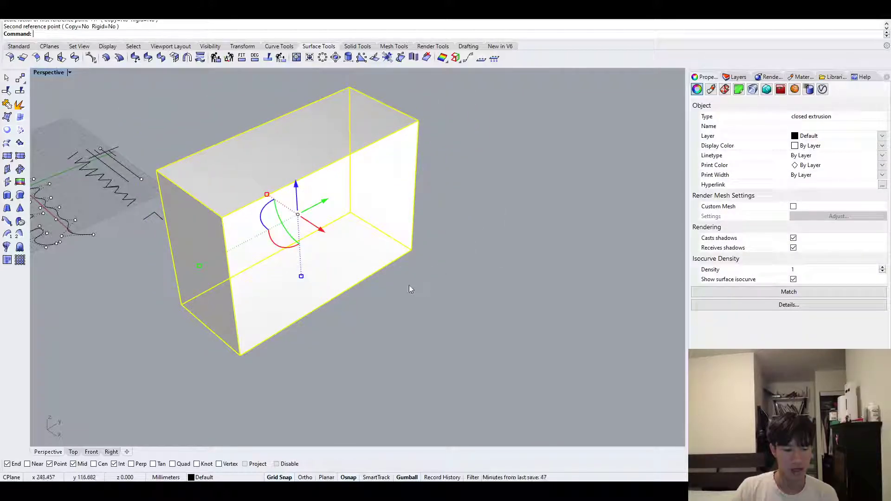
{"action": "left_click", "coordinate": [394, 325]}
Step: Mirror a copy of the box across its short end face, using a mirror plane parallel to the X axis through the bottom corner
{"action": "mouse_move", "coordinate": [279, 366]}
{"action": "right_mouse_down", "text": "shift"}
{"action": "mouse_move", "coordinate": [411, 320]}
{"action": "mouse_move", "coordinate": [396, 308]}
{"action": "mouse_move", "coordinate": [400, 254]}
{"action": "right_mouse_up", "text": "shift"}
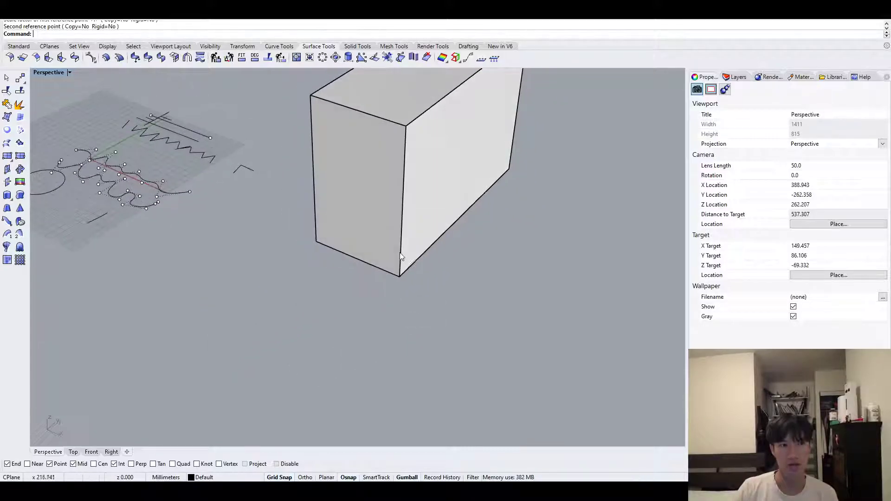
{"action": "left_click", "coordinate": [400, 253]}
{"action": "key", "text": "Return"}
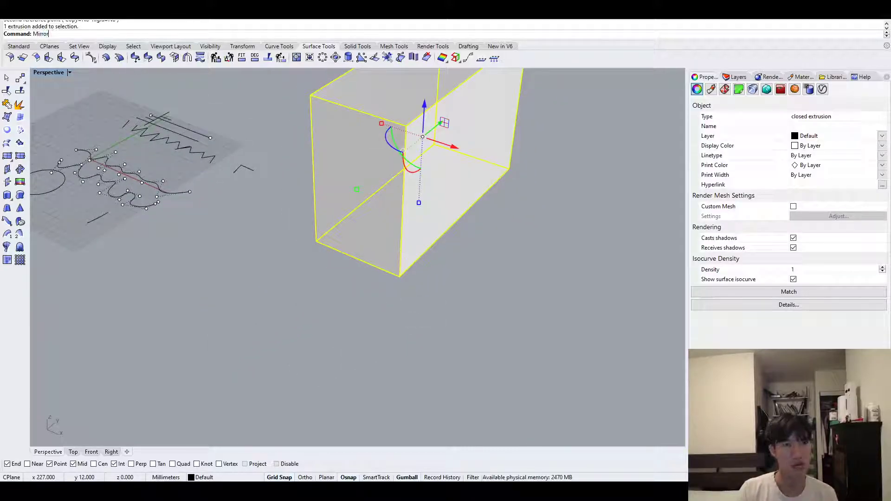
{"action": "left_click", "coordinate": [400, 277]}
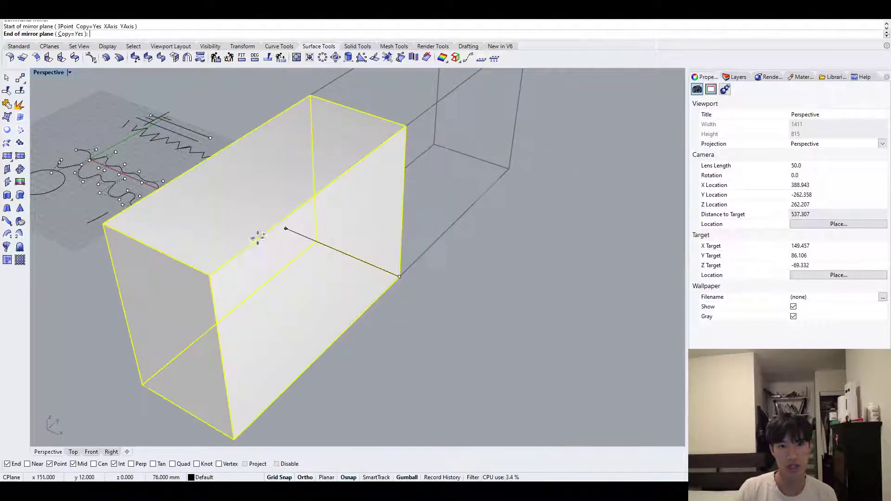
{"action": "left_click", "coordinate": [270, 209], "text": "shift"}
{"action": "right_click_drag", "start_coordinate": [212, 246], "coordinate": [305, 269], "text": "shift"}
Step: In the Top viewport, move the lower wavy curve to the left, clear of the grid, and turn off the curve control points
{"action": "left_click", "coordinate": [71, 454]}
{"action": "scroll", "coordinate": [237, 334], "scroll_direction": "down", "scroll_amount": 6}
{"action": "right_click_drag", "start_coordinate": [210, 340], "coordinate": [334, 185]}
{"action": "scroll", "coordinate": [273, 257], "scroll_direction": "up", "scroll_amount": 6}
{"action": "left_click", "coordinate": [262, 278]}
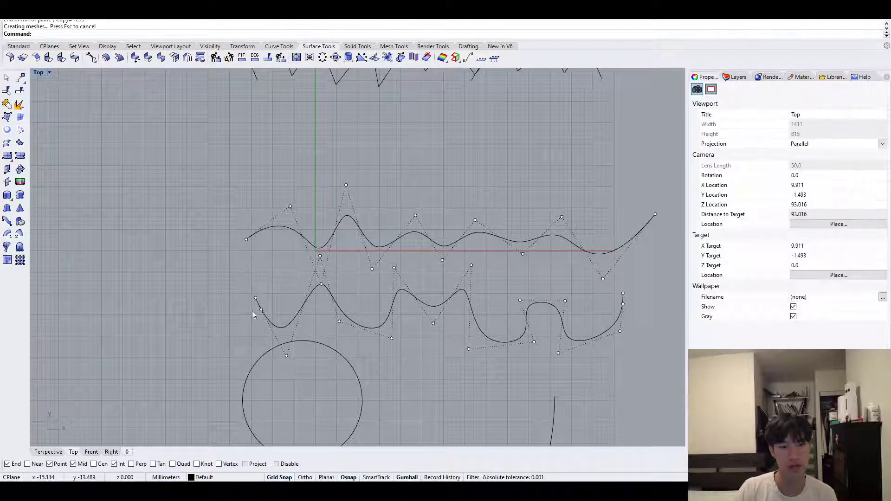
{"action": "left_click", "coordinate": [346, 316]}
{"action": "right_click_drag", "start_coordinate": [270, 314], "coordinate": [424, 259]}
{"action": "scroll", "coordinate": [424, 259], "scroll_direction": "down", "scroll_amount": 4}
{"action": "left_click_drag", "start_coordinate": [572, 259], "coordinate": [183, 265]}
{"action": "key", "text": "F11"}
{"action": "right_click_drag", "start_coordinate": [257, 280], "coordinate": [543, 330]}
{"action": "left_click", "coordinate": [394, 279]}
Step: Mirror a copy of the moved wavy curve across a vertical line through its left end point, and leave nothing selected
{"action": "scroll", "coordinate": [390, 285], "scroll_direction": "up", "scroll_amount": 7}
{"action": "key", "text": "Return"}
{"action": "left_click", "coordinate": [257, 344]}
{"action": "key", "text": "Return"}
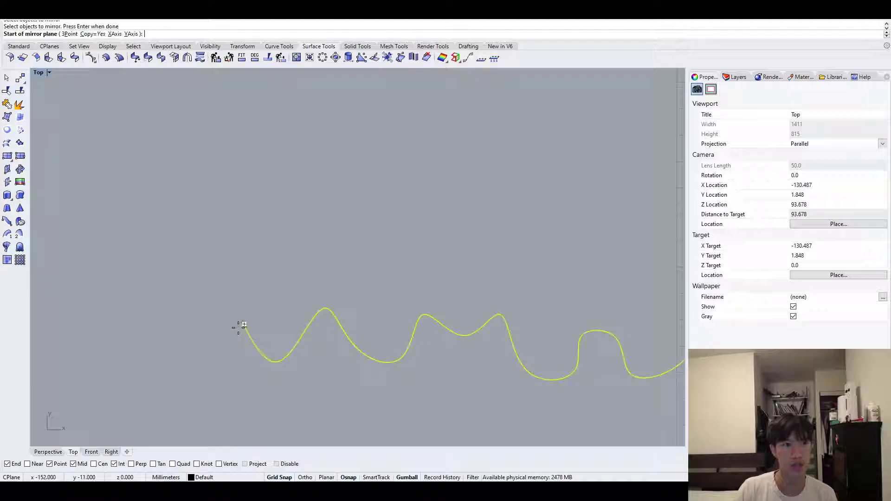
{"action": "left_click", "coordinate": [243, 327]}
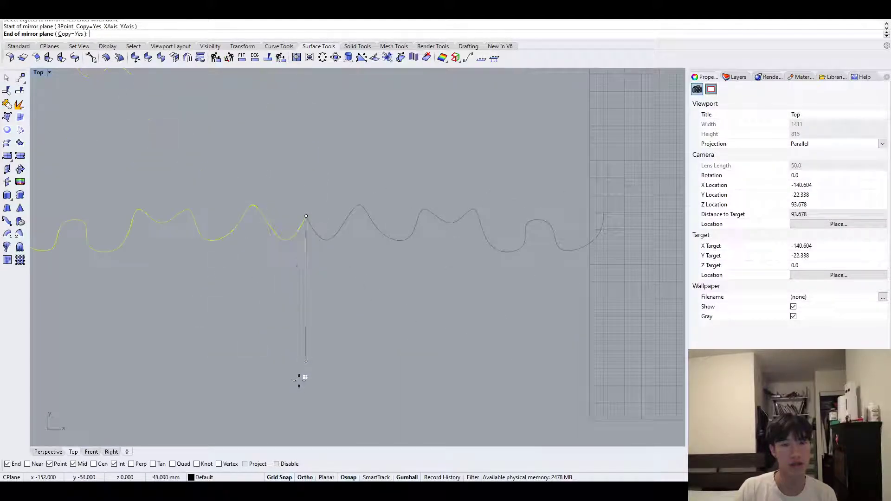
{"action": "right_click_drag", "start_coordinate": [305, 382], "coordinate": [344, 364]}
{"action": "scroll", "coordinate": [344, 365], "scroll_direction": "down", "scroll_amount": 2}
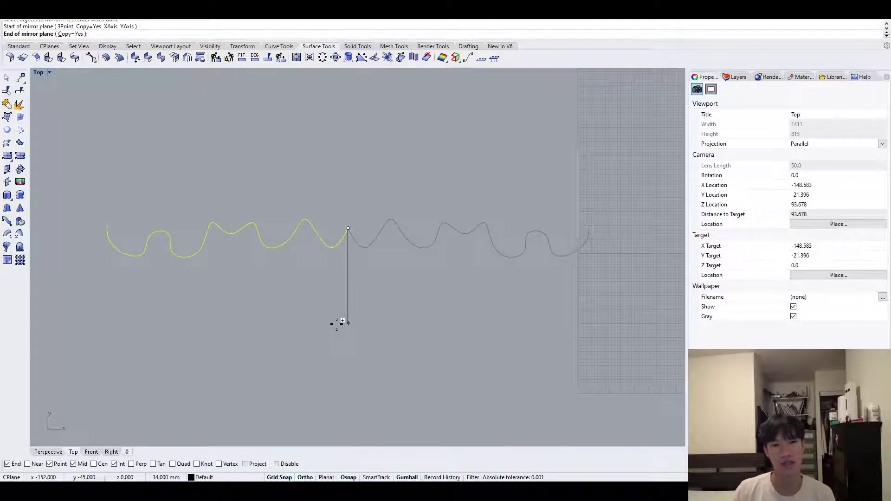
{"action": "left_click", "coordinate": [342, 321]}
{"action": "right_click_drag", "start_coordinate": [404, 307], "coordinate": [404, 333]}
{"action": "key", "text": "ctrl+a"}
{"action": "key", "text": "Escape"}
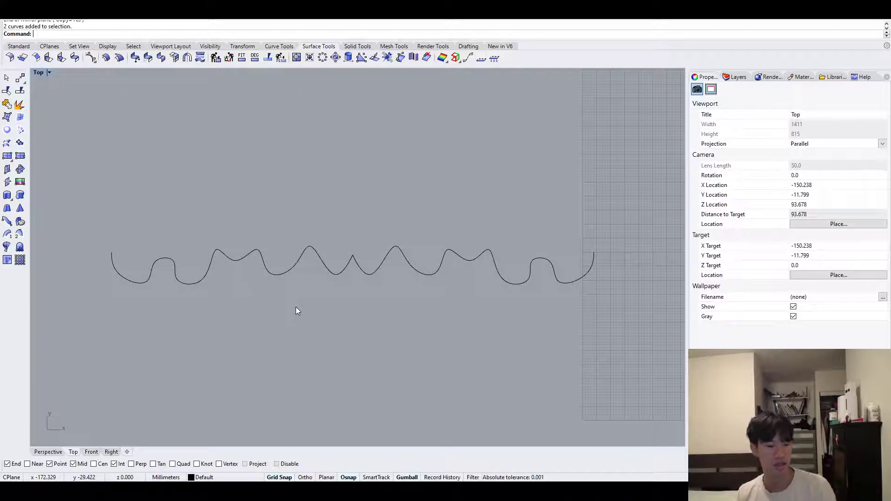
{"action": "scroll", "coordinate": [297, 314], "scroll_direction": "down", "scroll_amount": 2}
{"action": "right_click_drag", "start_coordinate": [378, 328], "coordinate": [252, 320]}
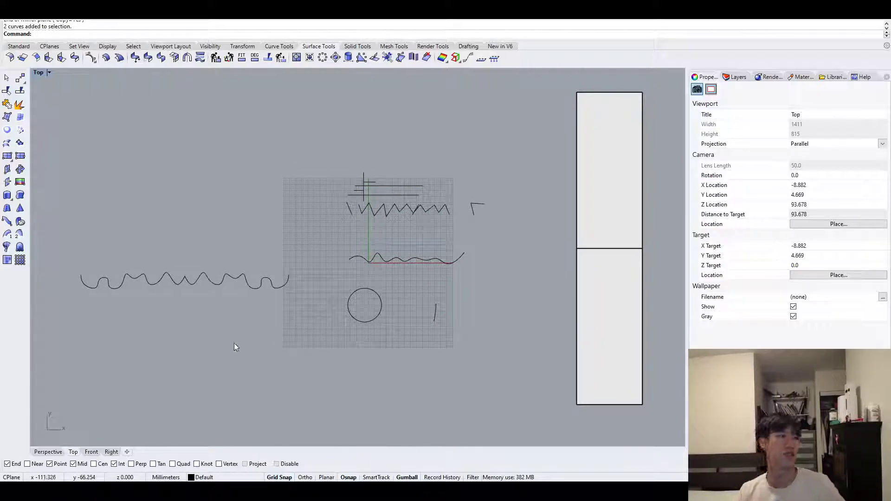